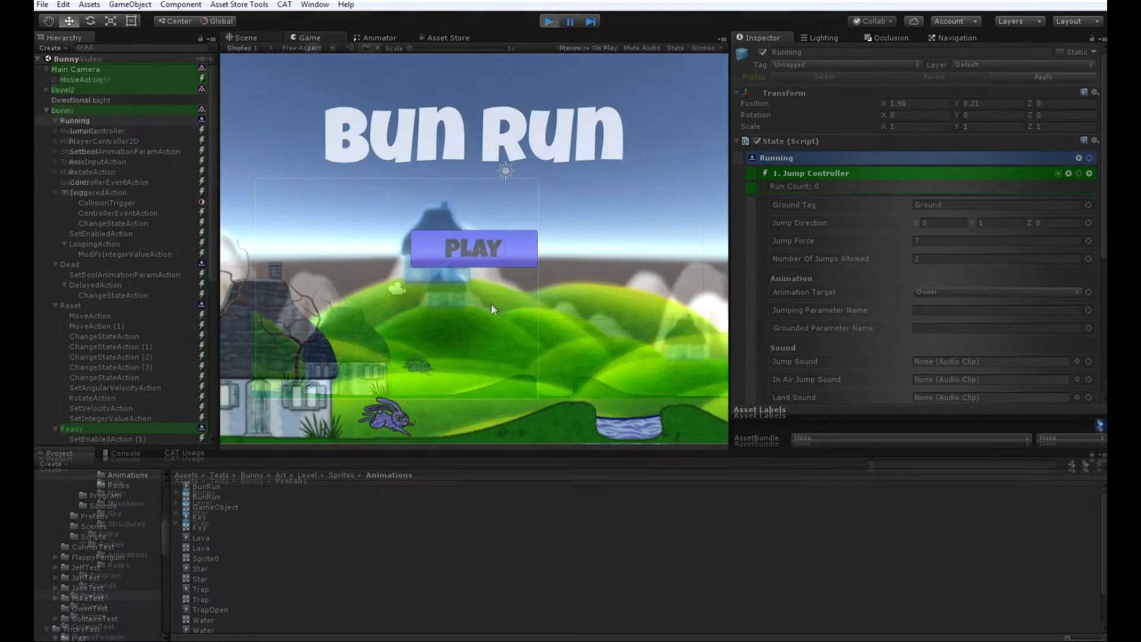
left_click(482, 247)
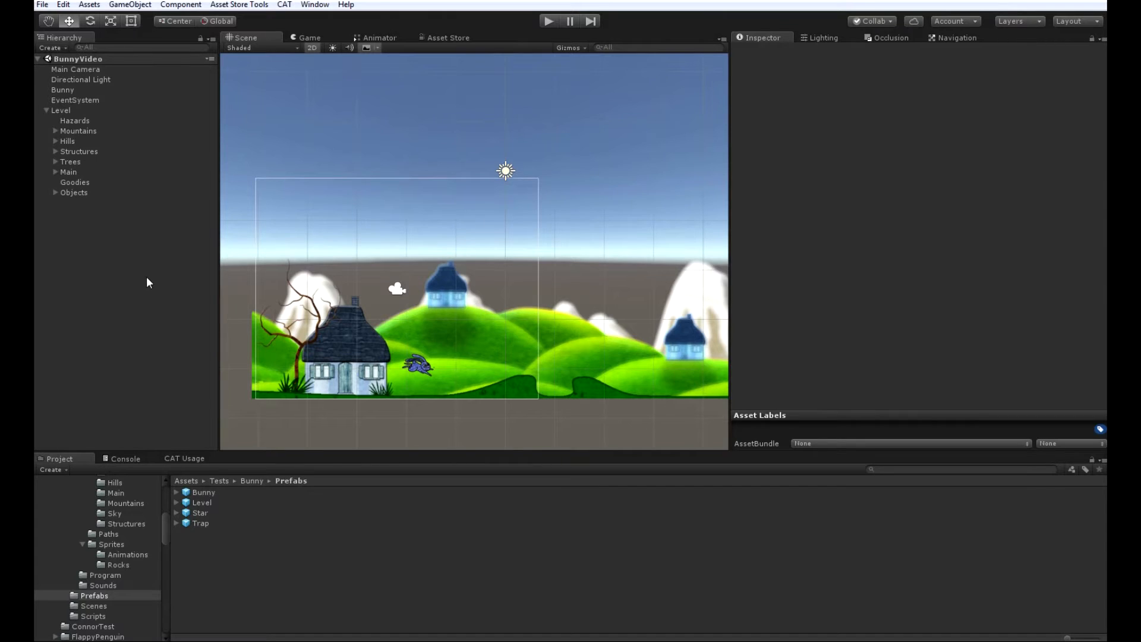
Examine the Main Camera, Directional Light and Bunny objects, including the Bunny's component settings and its sprite in the scene
left_click(94, 69)
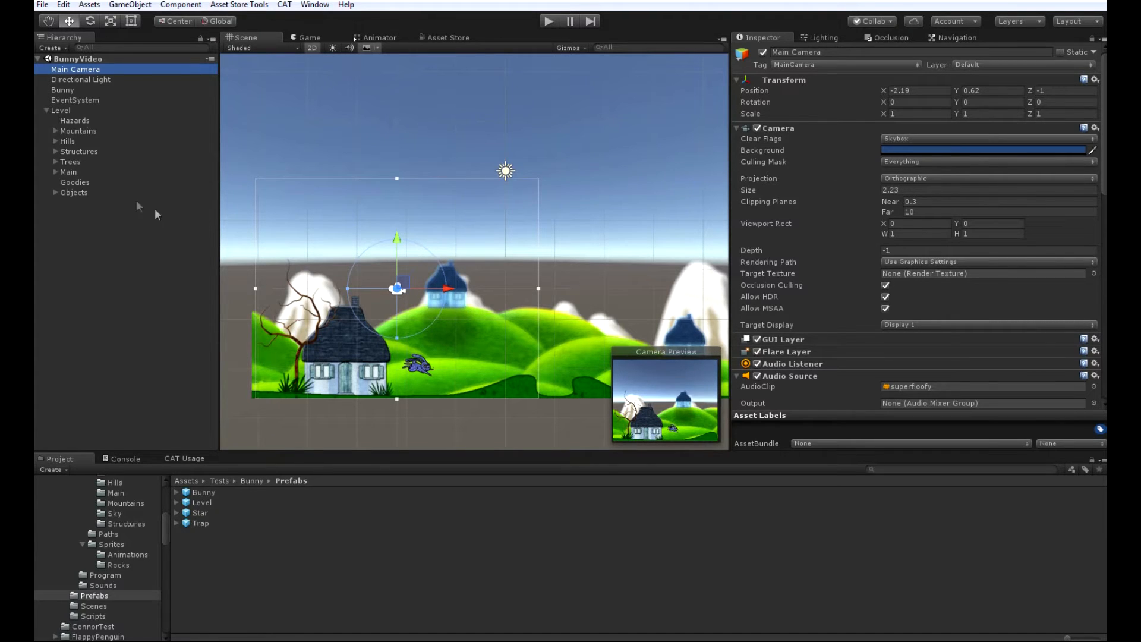
left_click(102, 80)
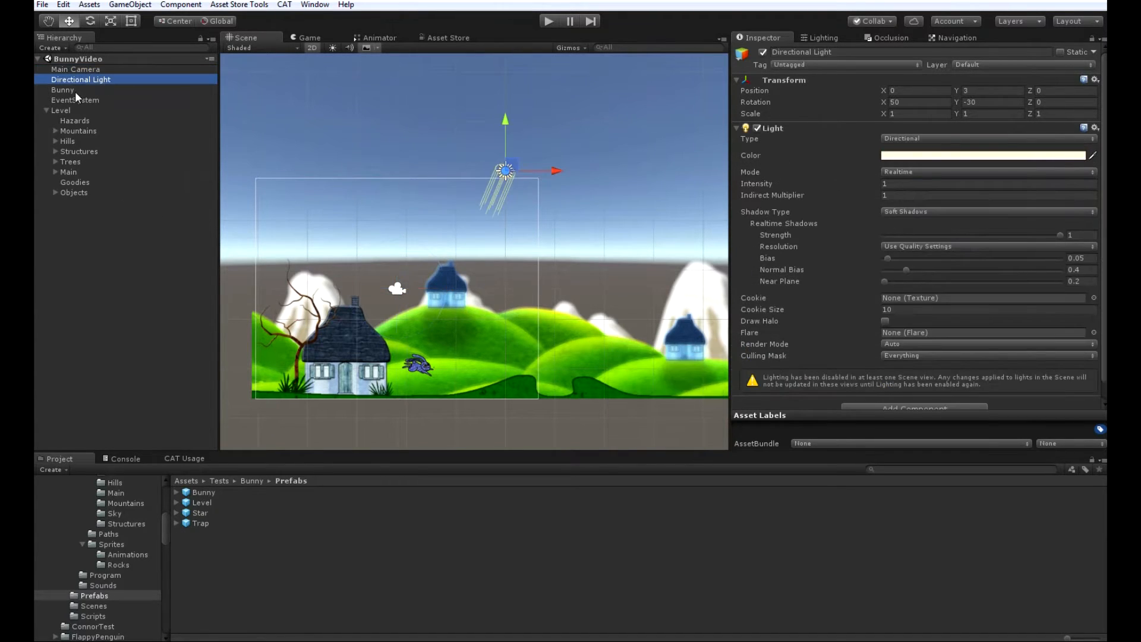
left_click(75, 91)
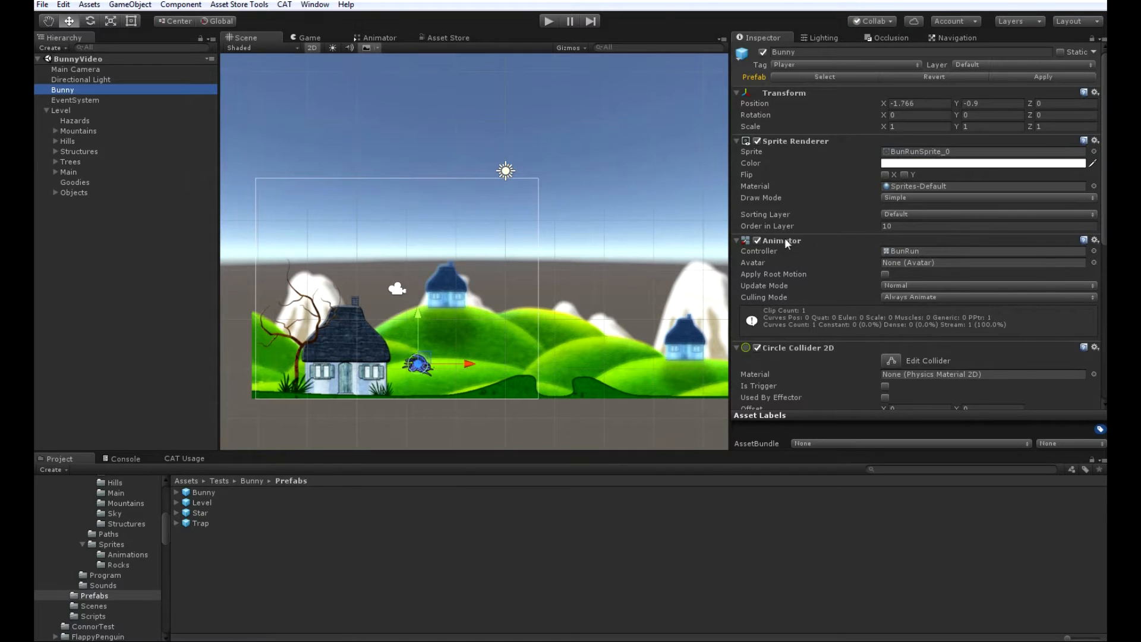
scroll(804, 353, "down", 5)
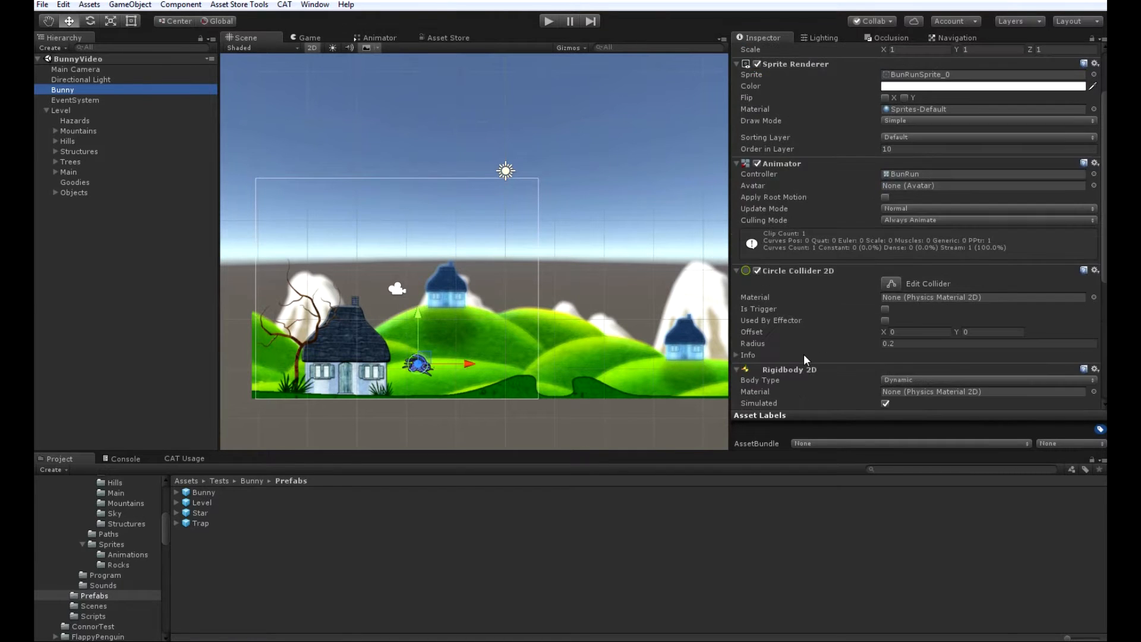
scroll(775, 320, "down", 5)
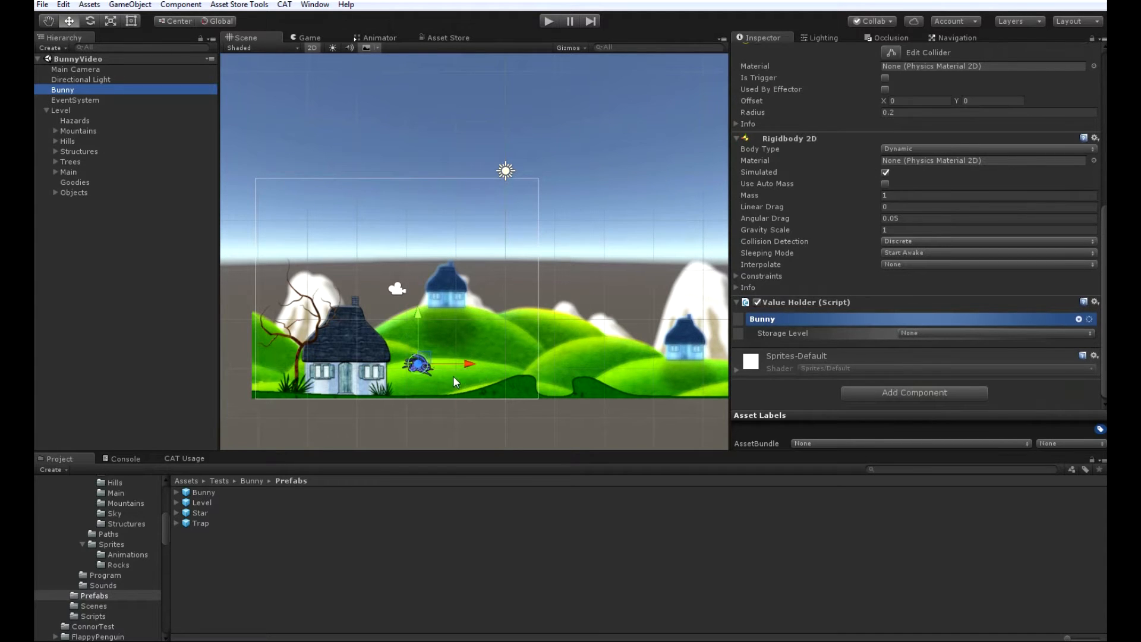
scroll(453, 376, "up", 10)
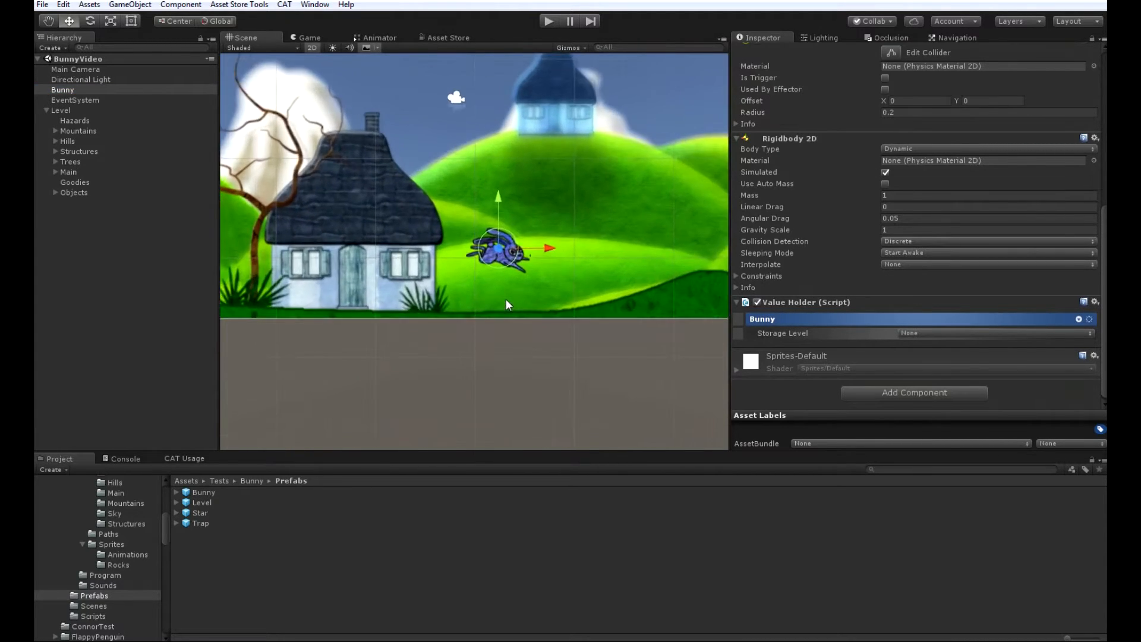
scroll(505, 300, "up", 6)
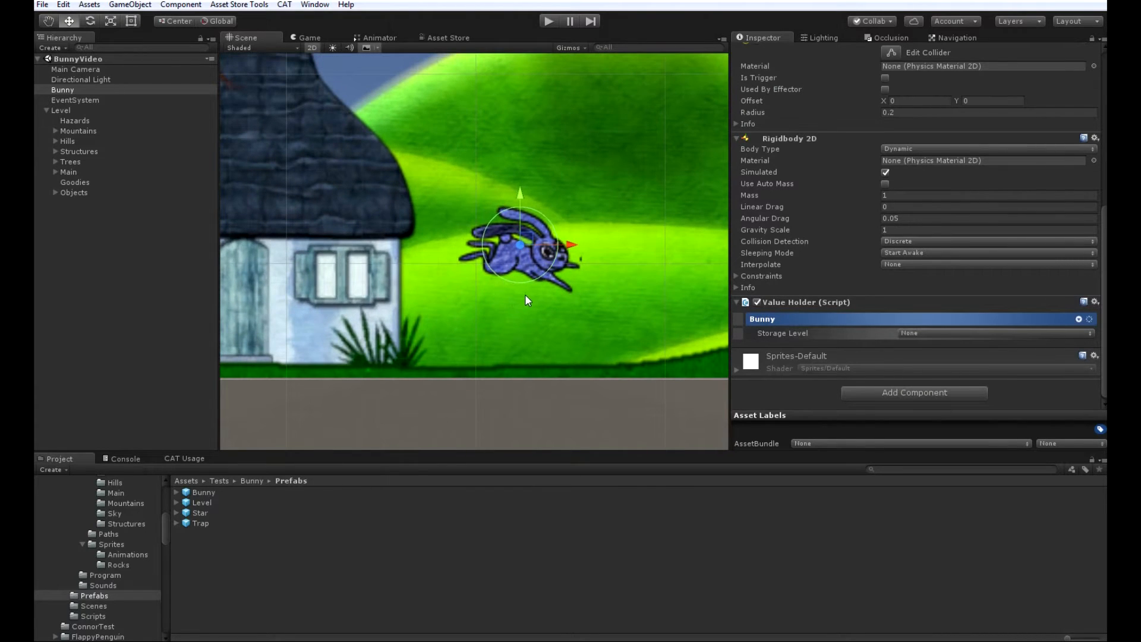
Inspect the Level object, its Hazards and Goodies groups, and the first sprite of the Mountains layer
left_click(69, 109)
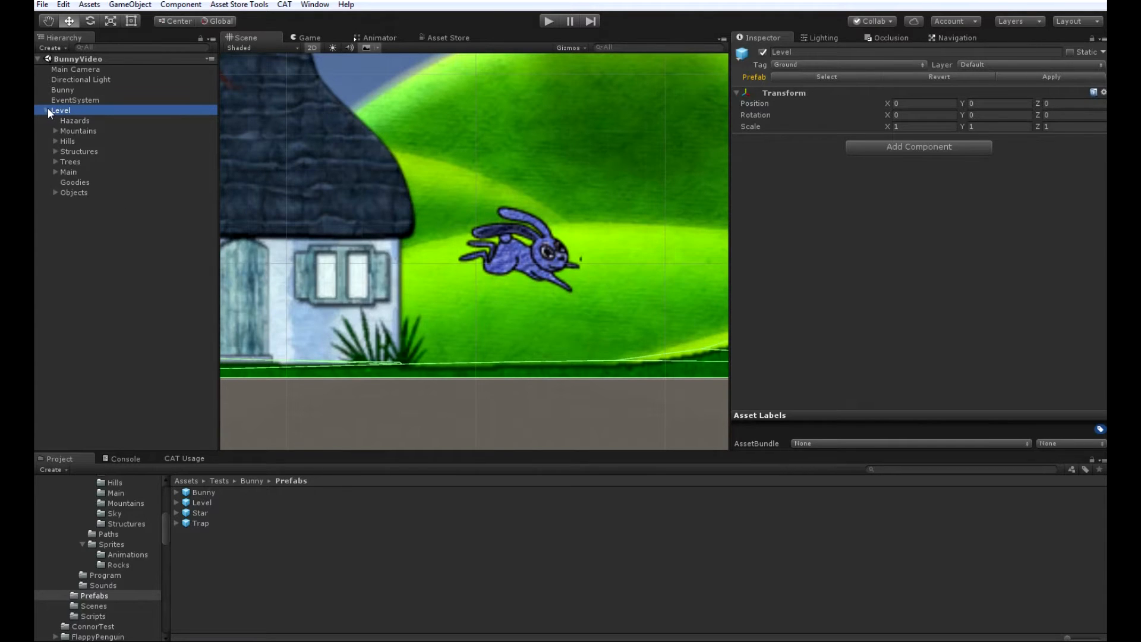
left_click(77, 120)
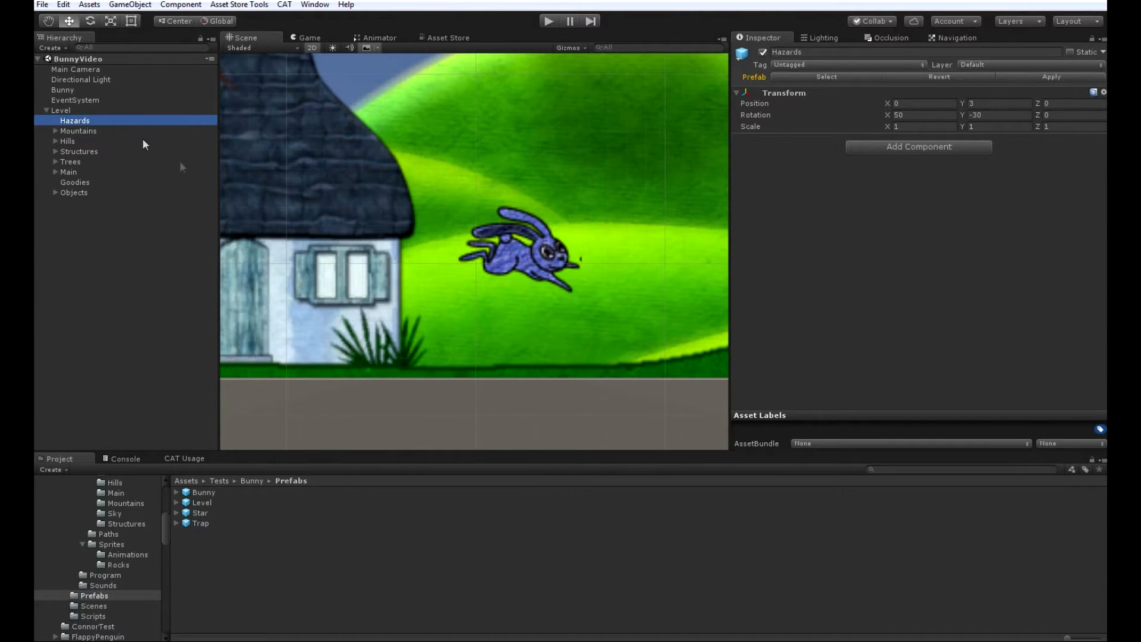
left_click(81, 183)
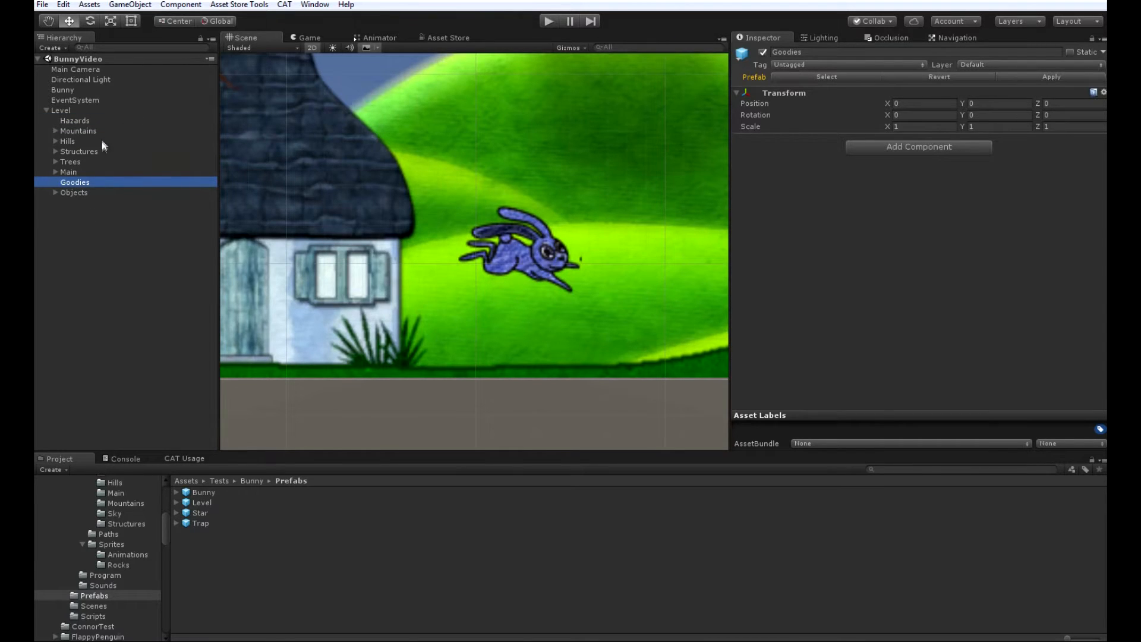
left_click(55, 131)
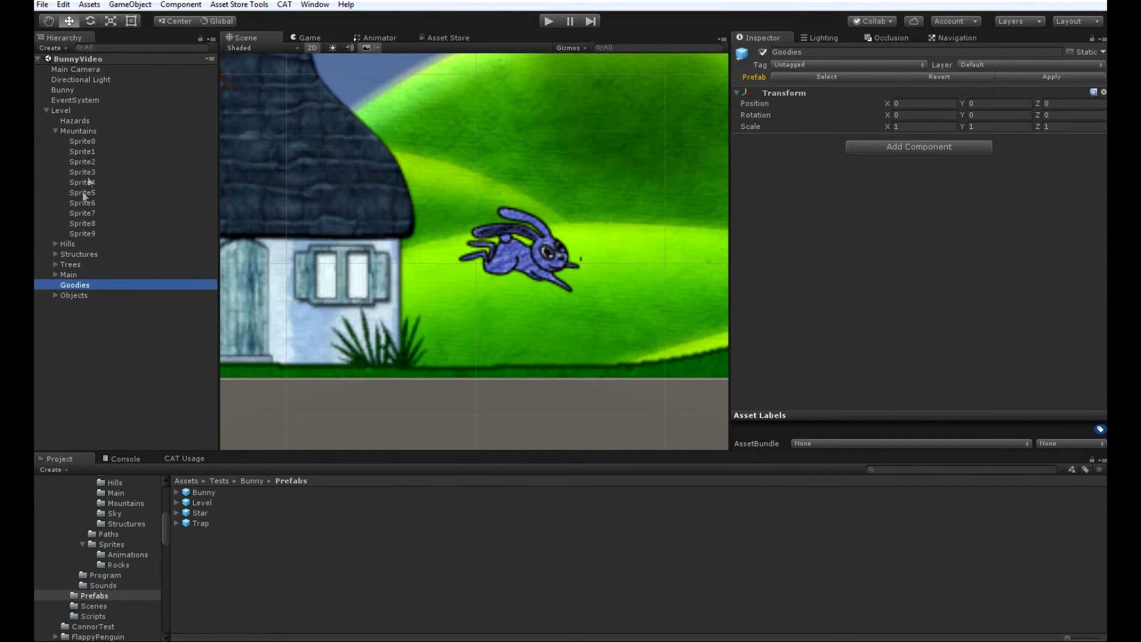
left_click(84, 142)
left_click(56, 132)
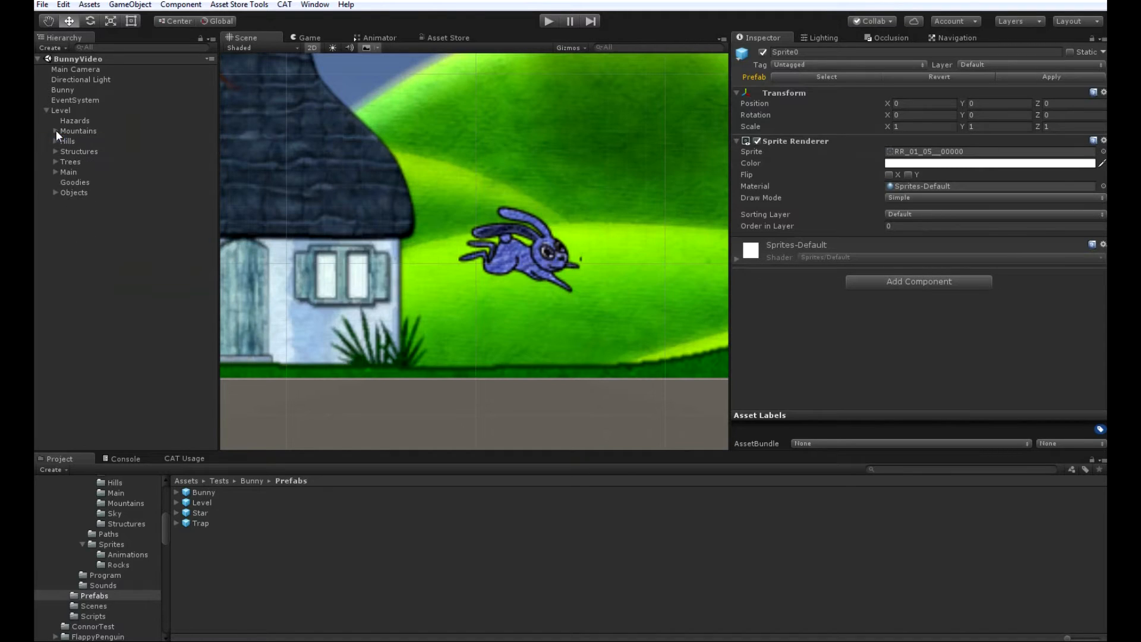
Inspect the level's Main layer and the polygon collider on its Sprite0 in the scene
left_click(60, 171)
left_click(54, 171)
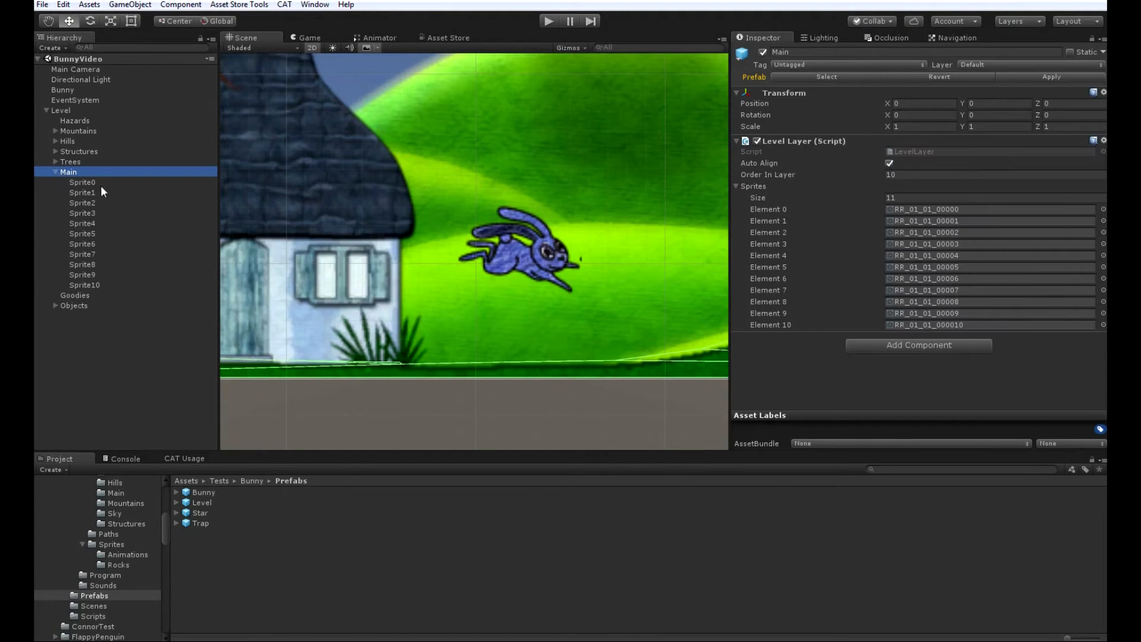
left_click(89, 182)
scroll(506, 285, "down", 3)
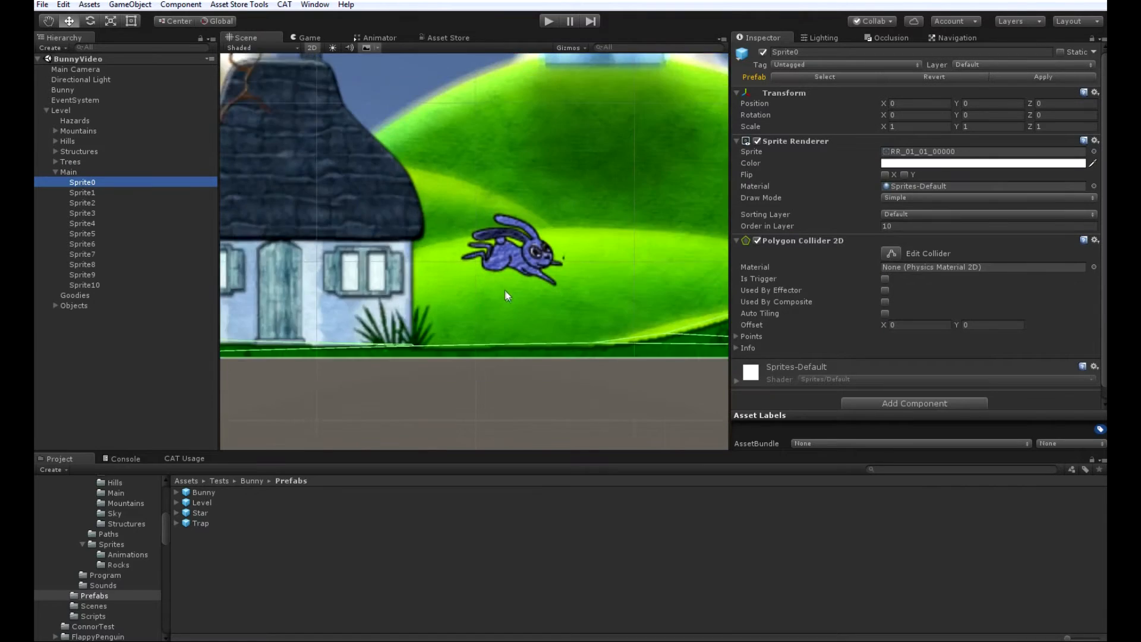
scroll(504, 288, "down", 4)
scroll(594, 274, "down", 2)
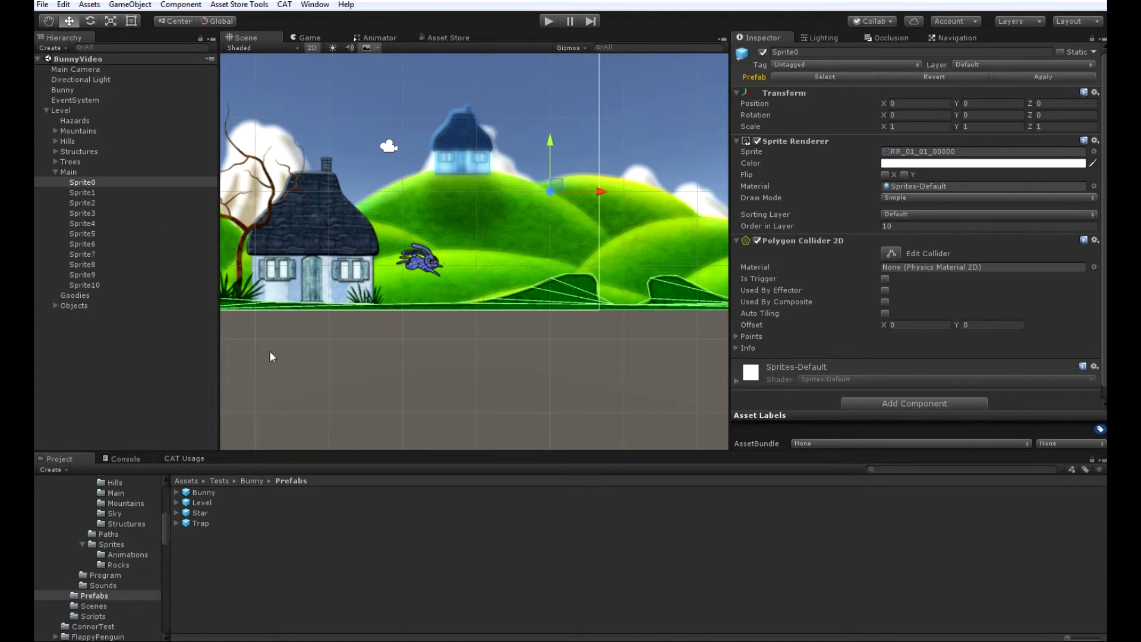
left_click(54, 172)
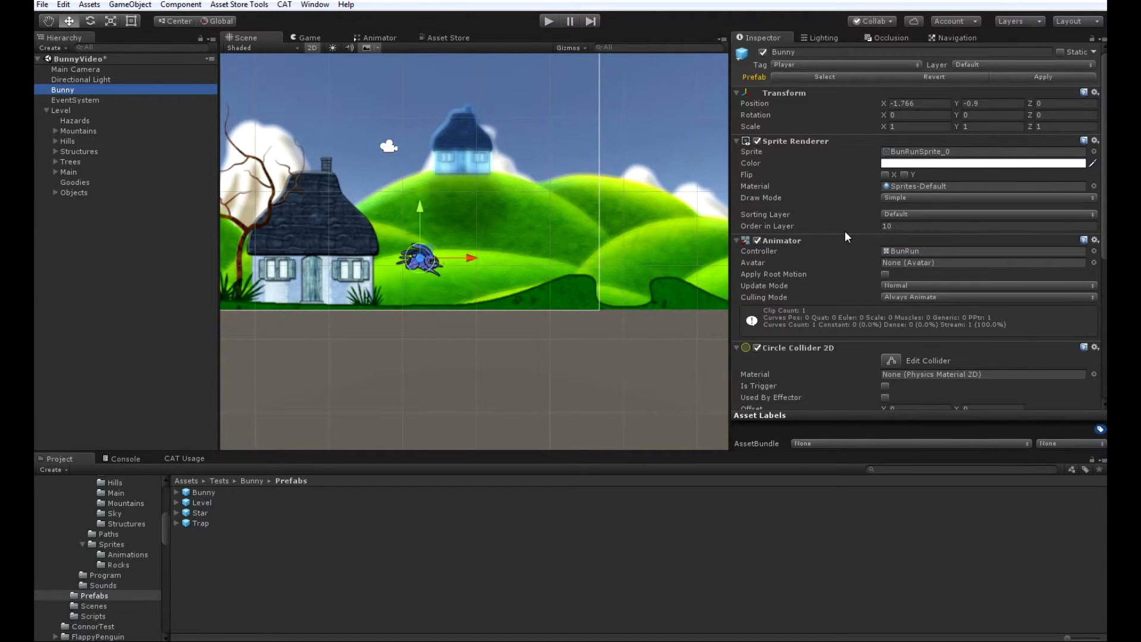
Add a State Machine component to the Bunny object
scroll(844, 231, "down", 10)
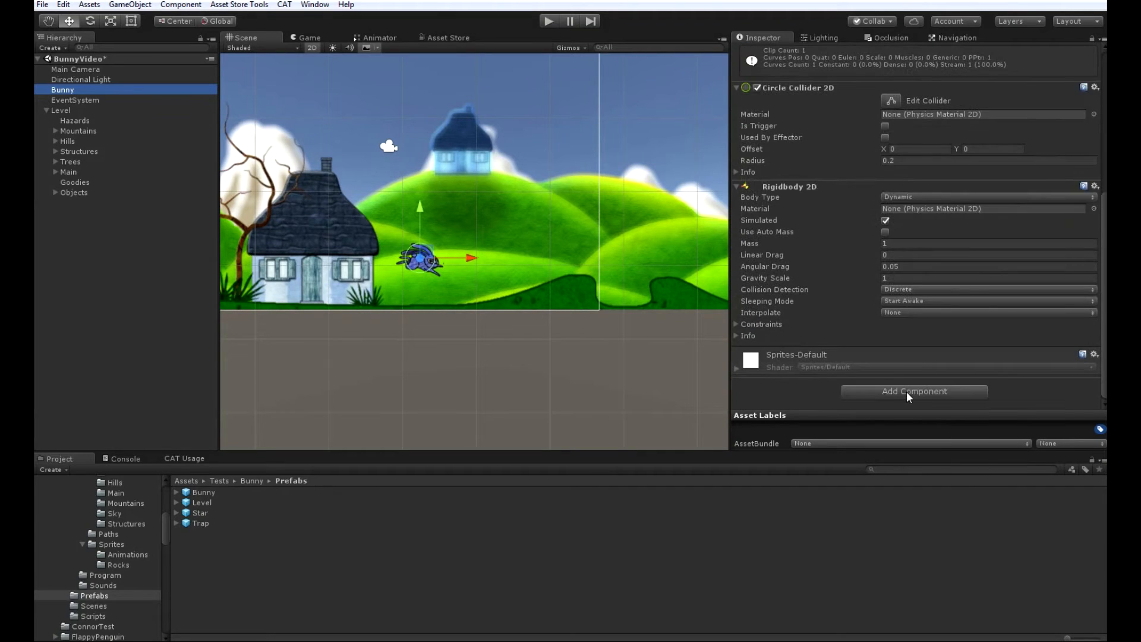
left_click(907, 391)
type("State")
key("Down")
key("Return")
scroll(844, 306, "down", 3)
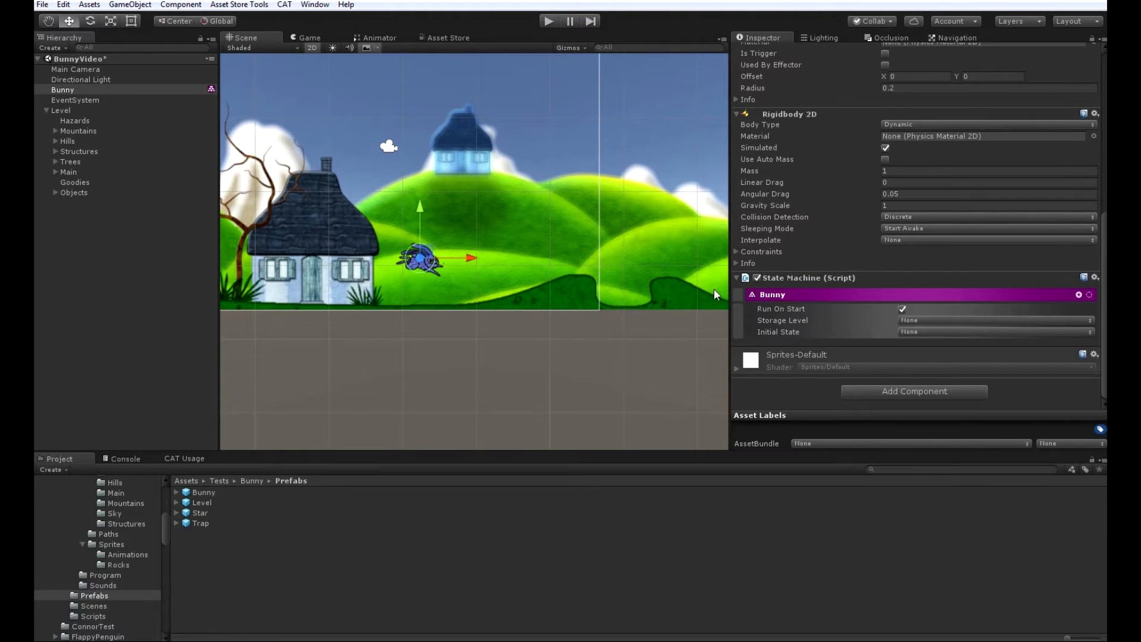
Add a new state to the Bunny's state machine and name it Ready
left_click(1089, 295)
mouse_move(1040, 309)
left_click(957, 304)
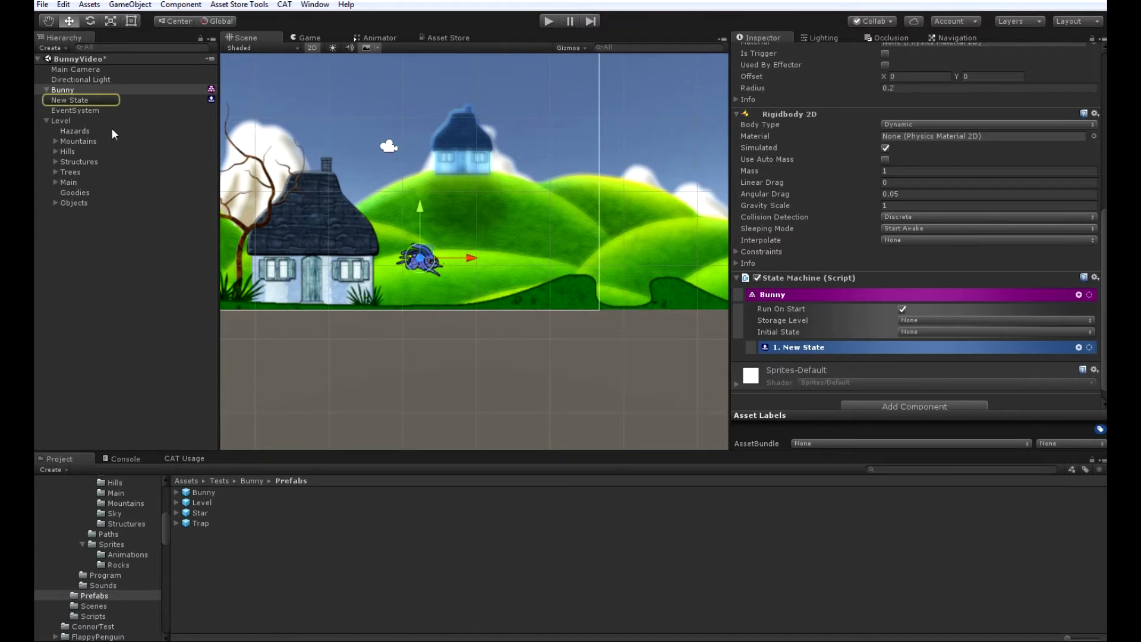
left_click(78, 100)
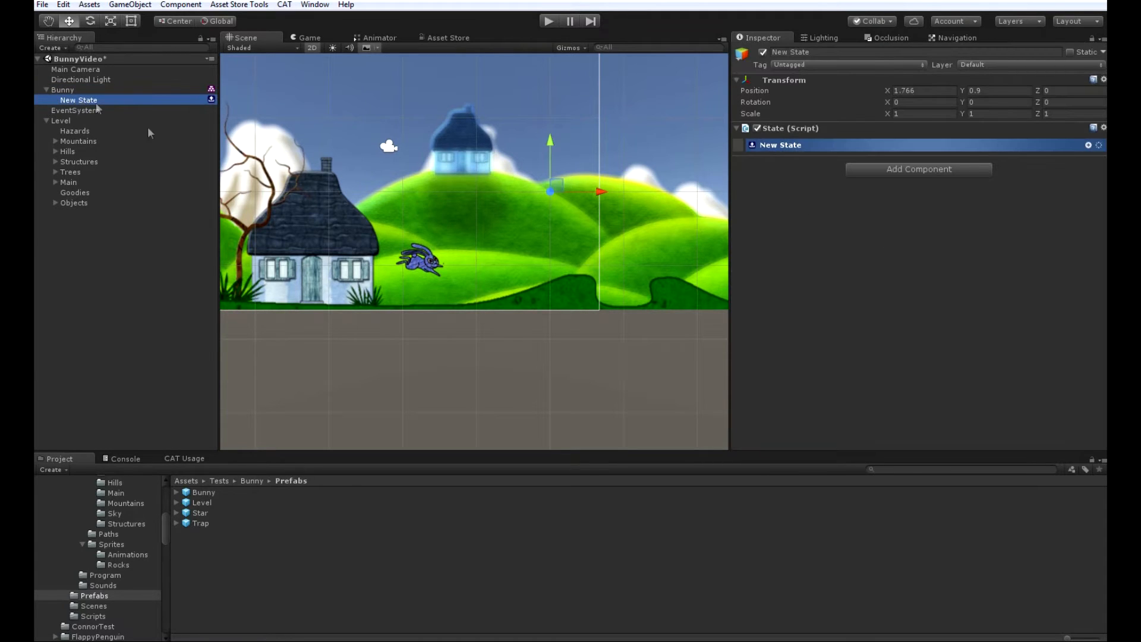
left_click(81, 100)
type("Ready")
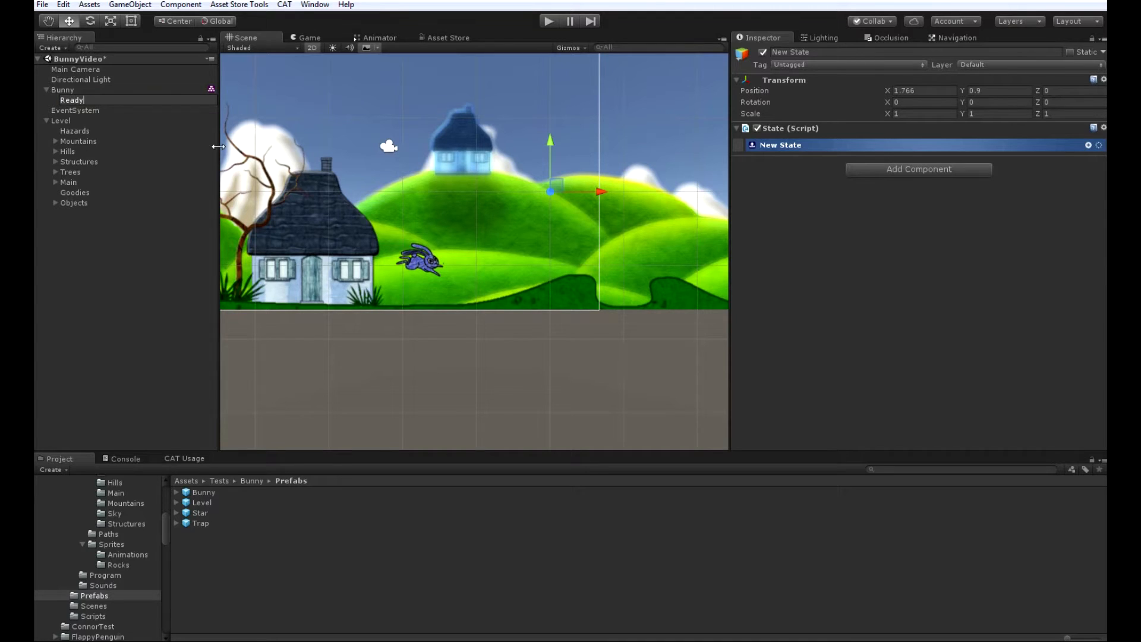
key("Return")
right_click(85, 99)
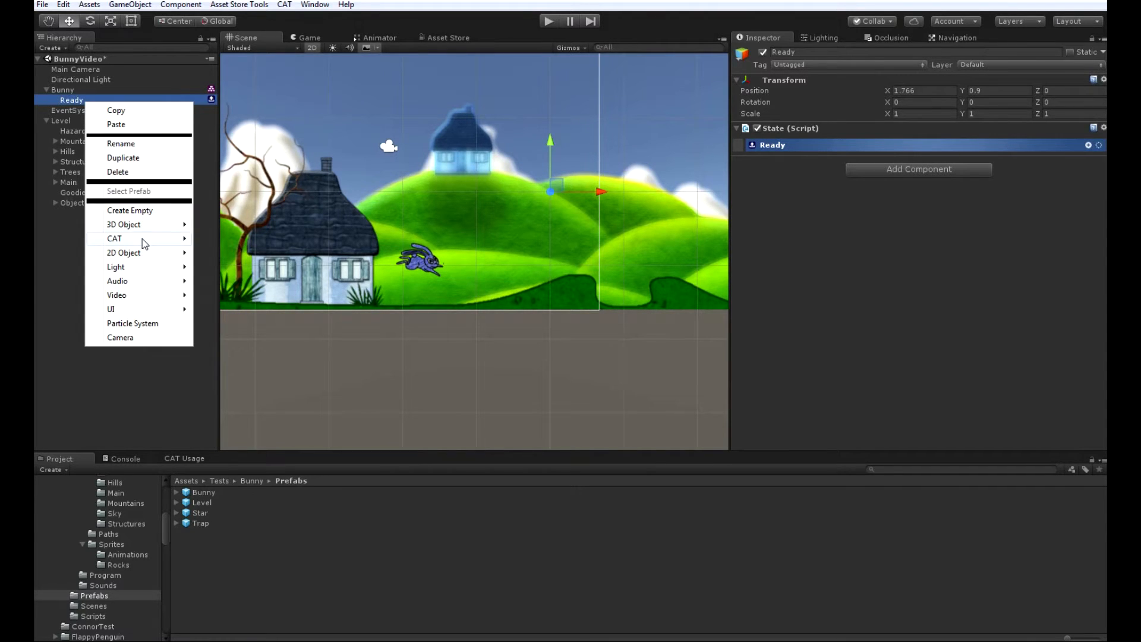
mouse_move(146, 236)
left_click(82, 293)
Duplicate the Ready state and rename the copy Running
right_click(84, 101)
key("ctrl+d")
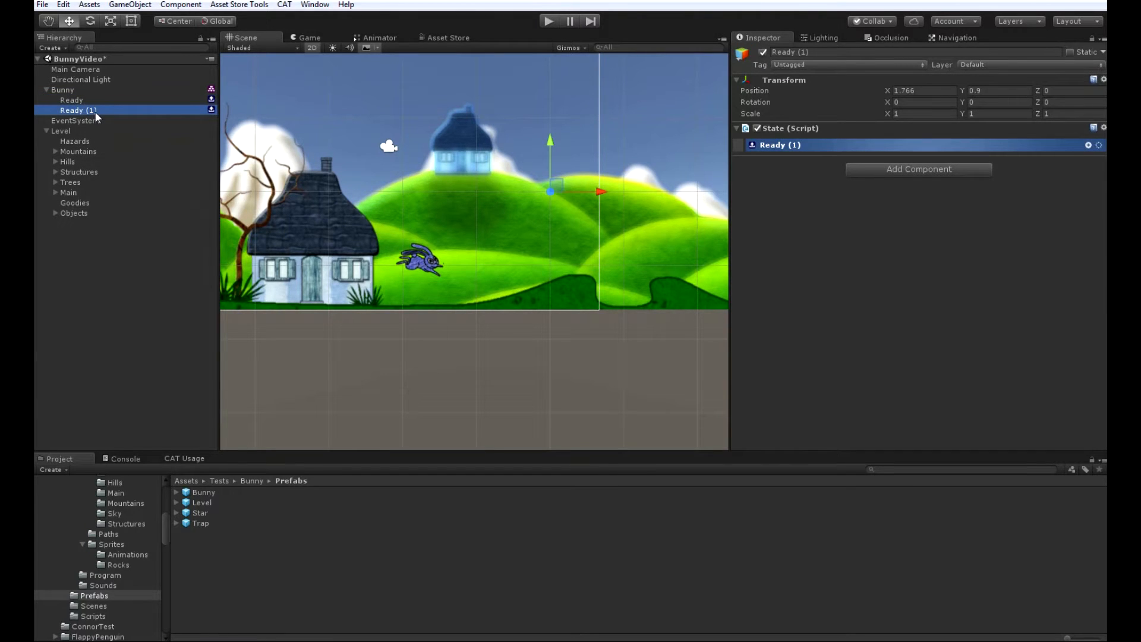
left_click(97, 112)
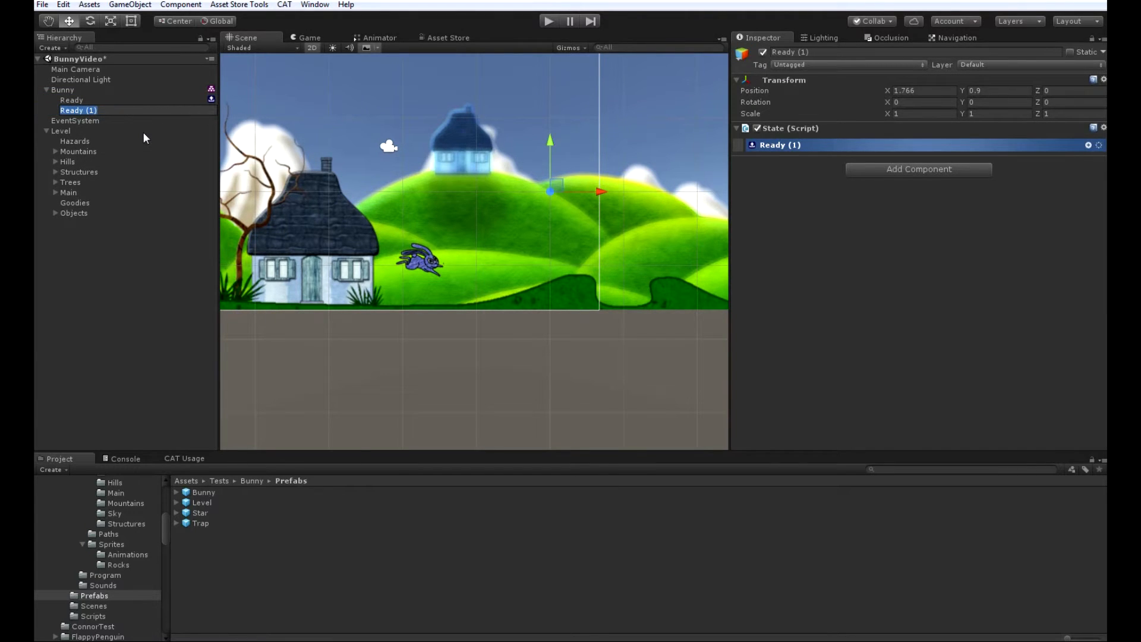
type("Running")
key("Return")
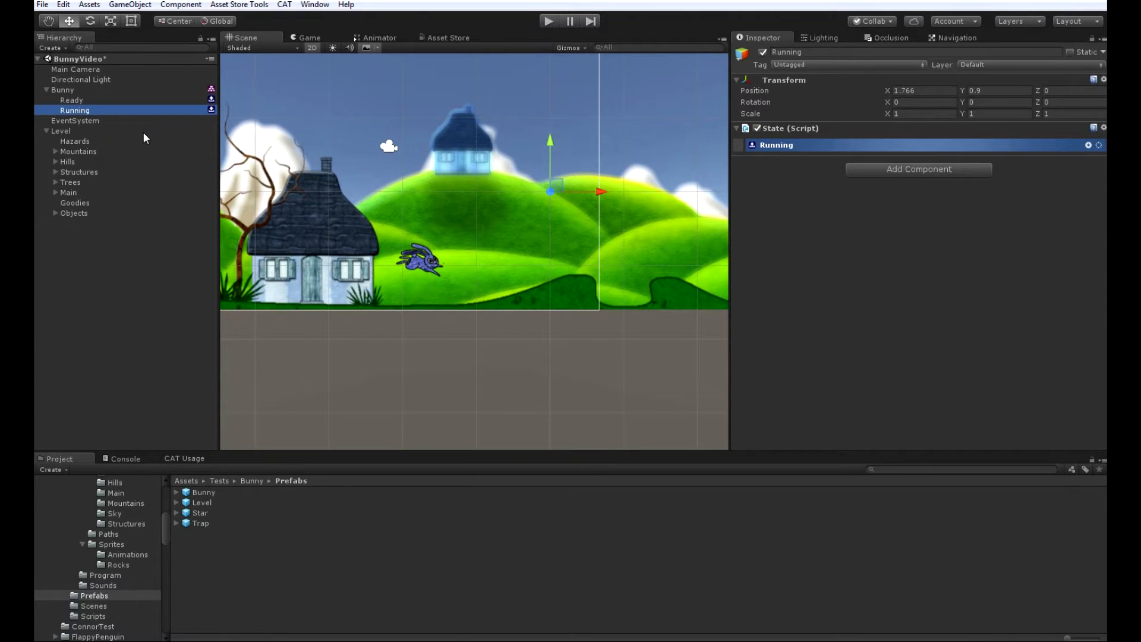
Duplicate the Running state and rename the copy Dead
key("ctrl+d")
left_click(111, 121)
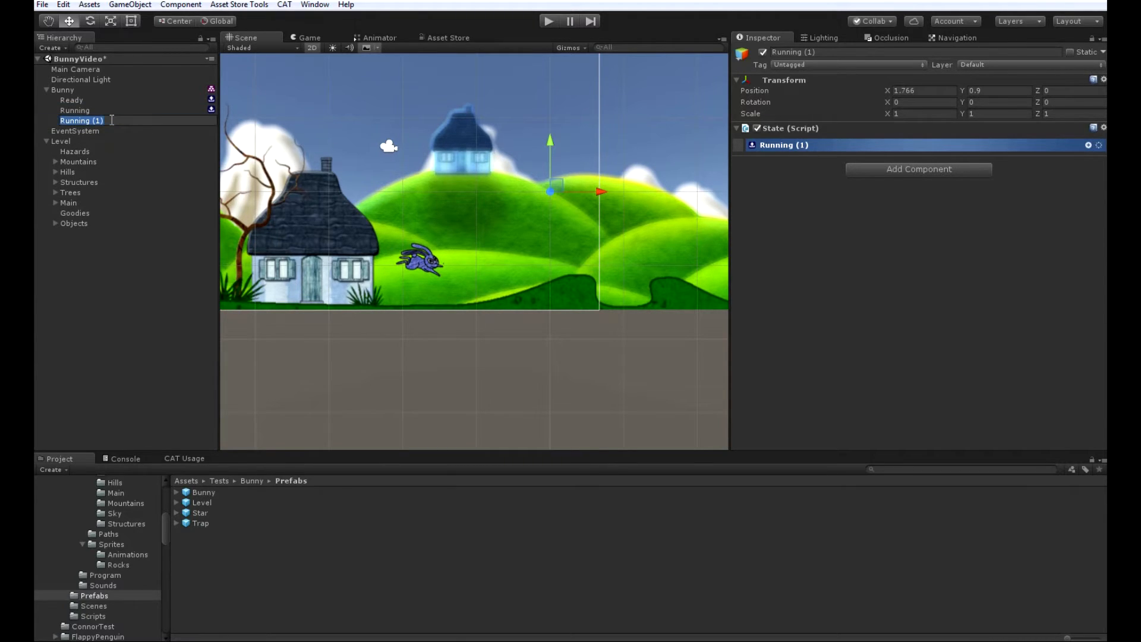
type("Dead")
key("Return")
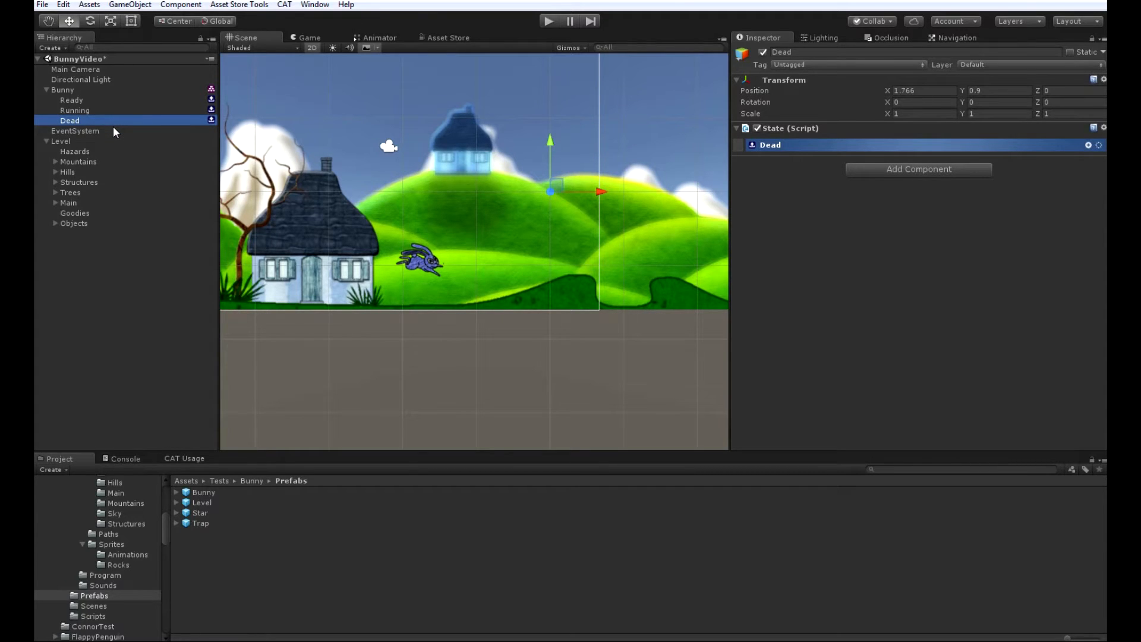
Duplicate the Dead state and rename the copy Reset
key("ctrl+d")
left_click(89, 129)
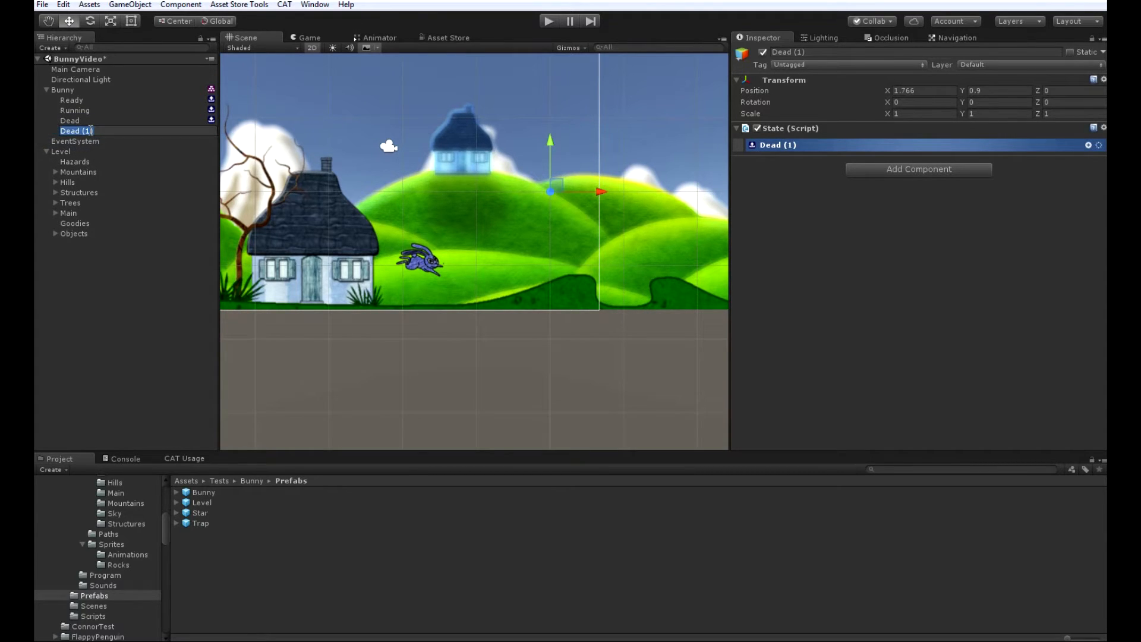
type("Reset")
key("Return")
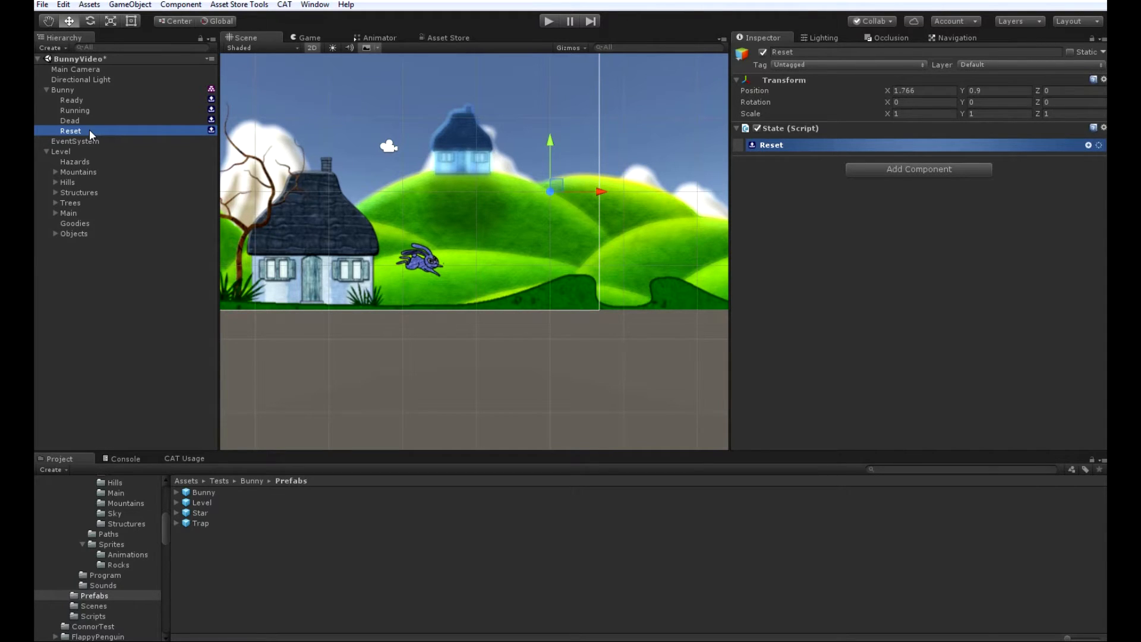
Add a Value Holder component to the Bunny object
left_click(909, 432)
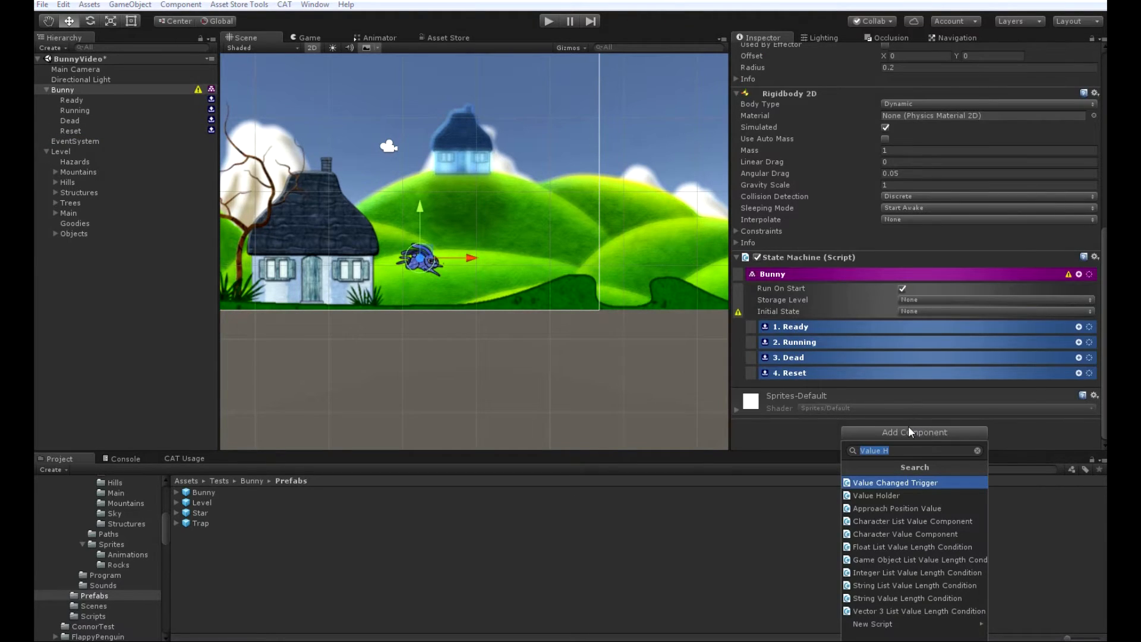
key("Down")
key("Return")
Add an Integer value to the Bunny's Value Holder
scroll(915, 434, "down", 2)
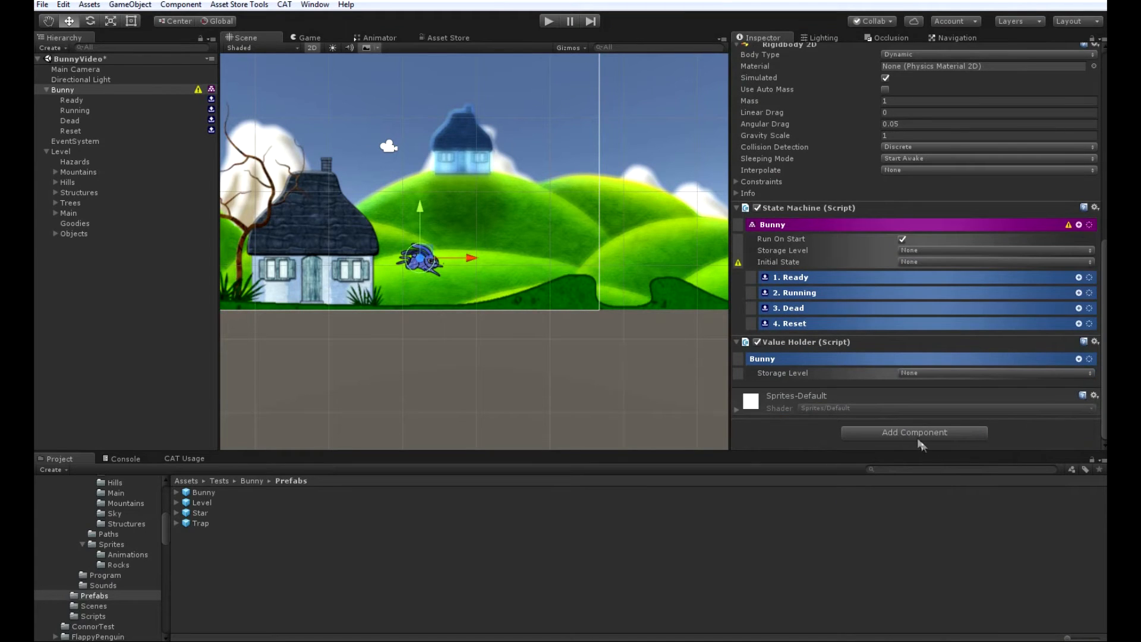
left_click(1076, 359)
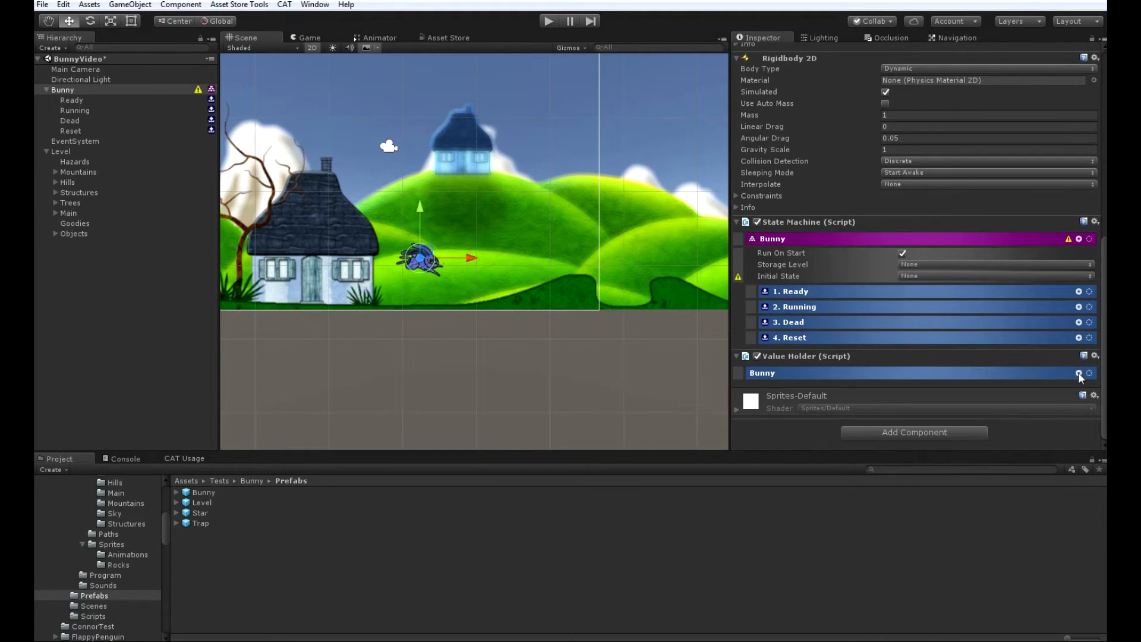
left_click(1079, 372)
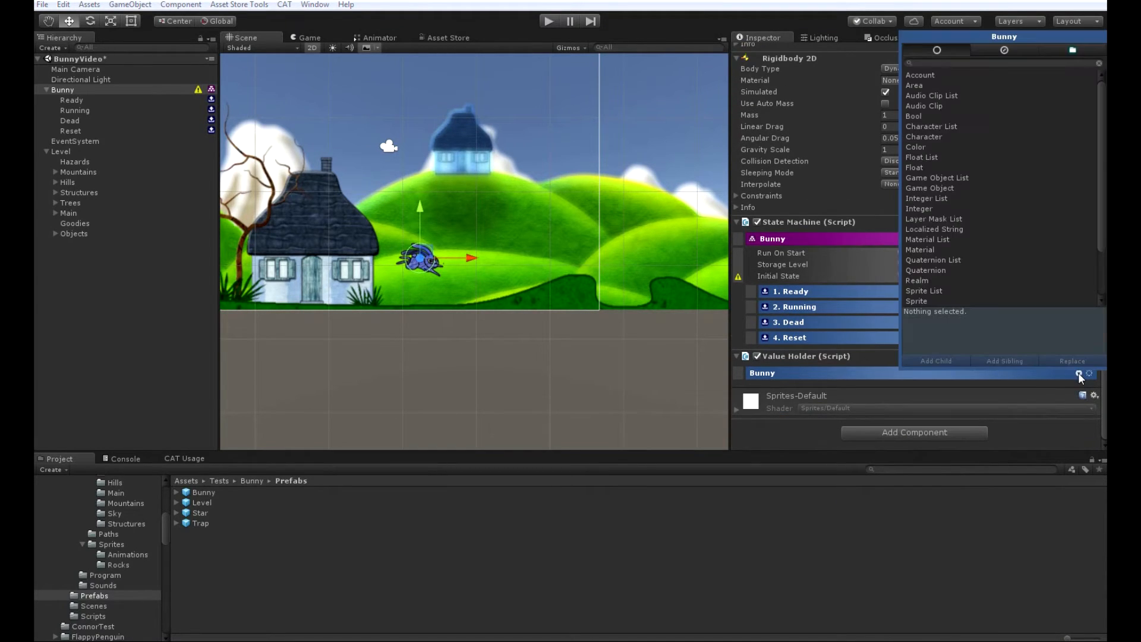
left_click(932, 208)
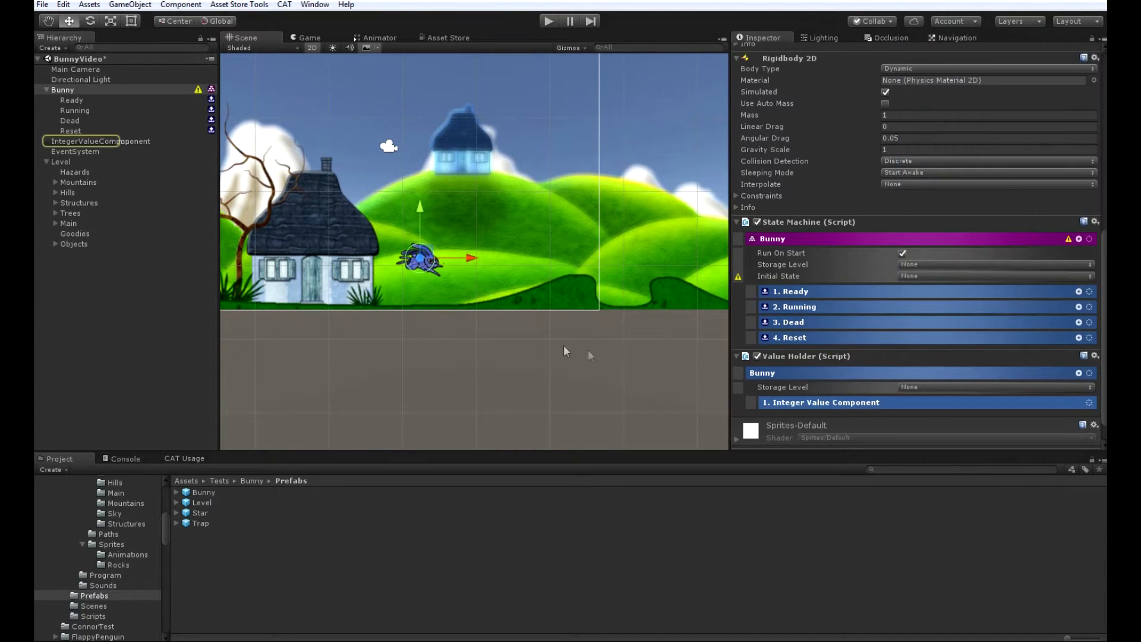
Rename the Bunny's IntegerValueComponent object to Score
left_click(130, 141)
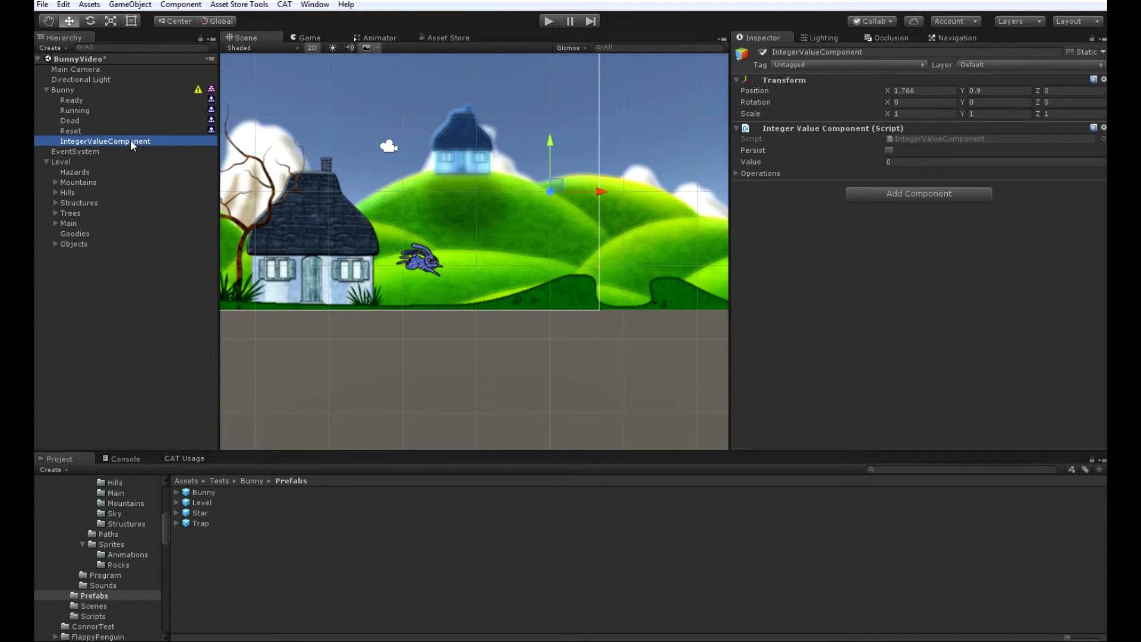
left_click(130, 140)
type("Score")
key("Return")
Add a UI Canvas to the root of the scene hierarchy
left_click(68, 290)
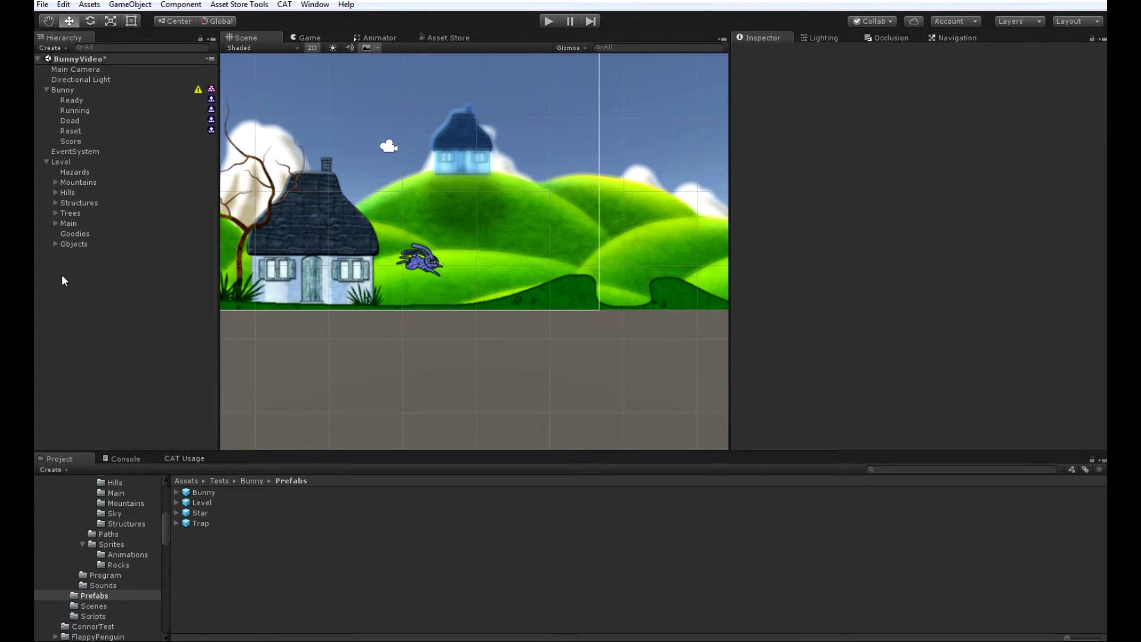
right_click(62, 273)
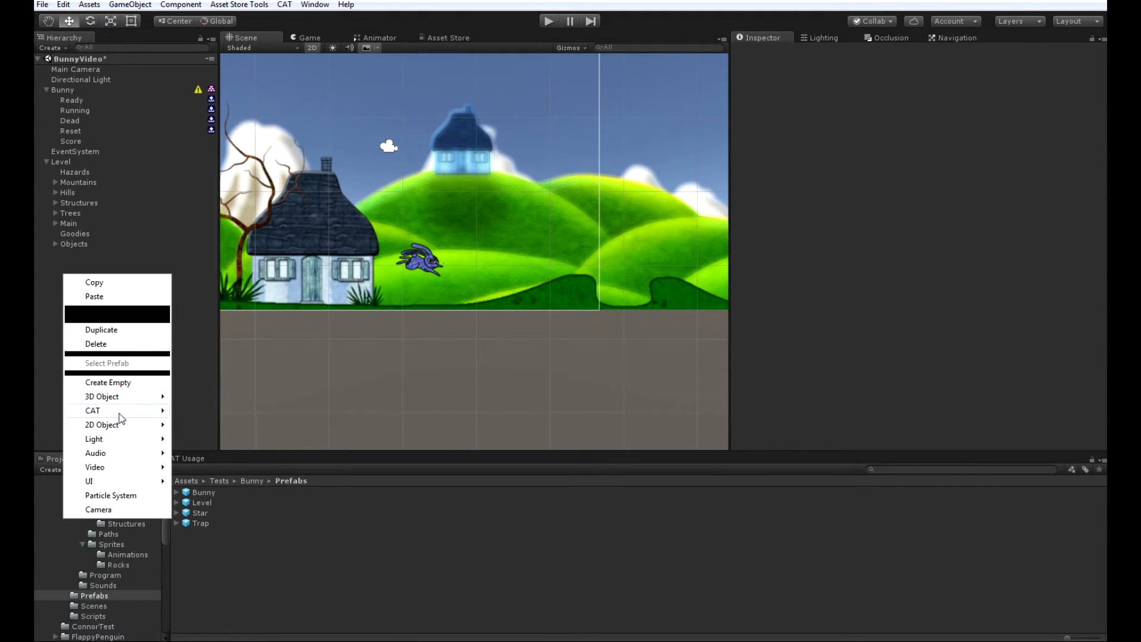
mouse_move(130, 482)
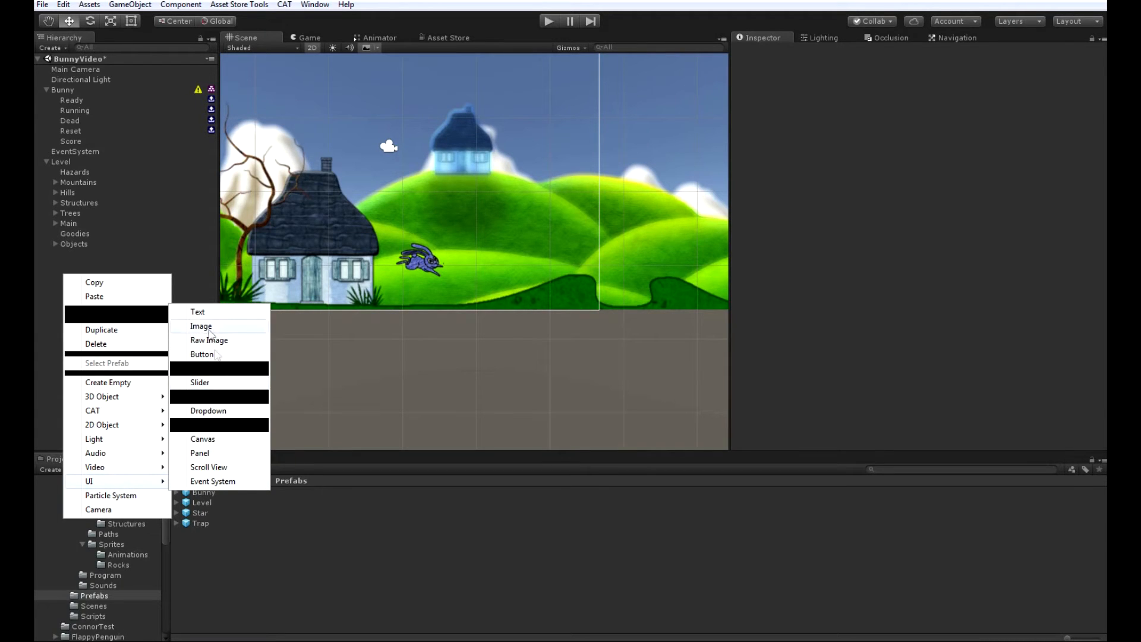
left_click(203, 438)
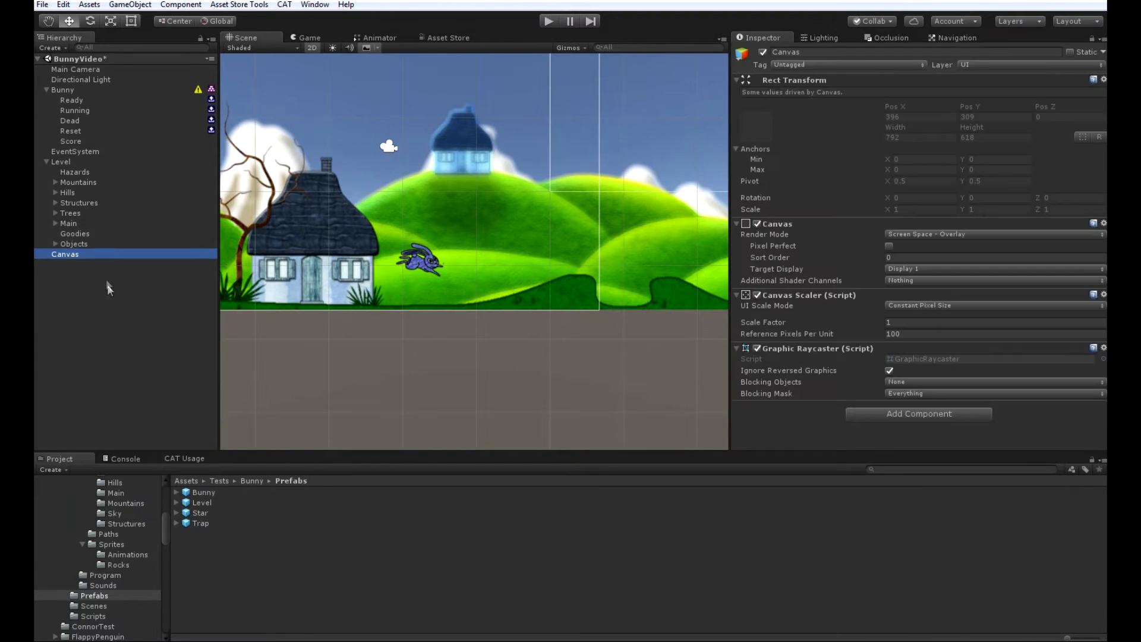
Add a UI Text object under the Canvas and name it Title
right_click(72, 253)
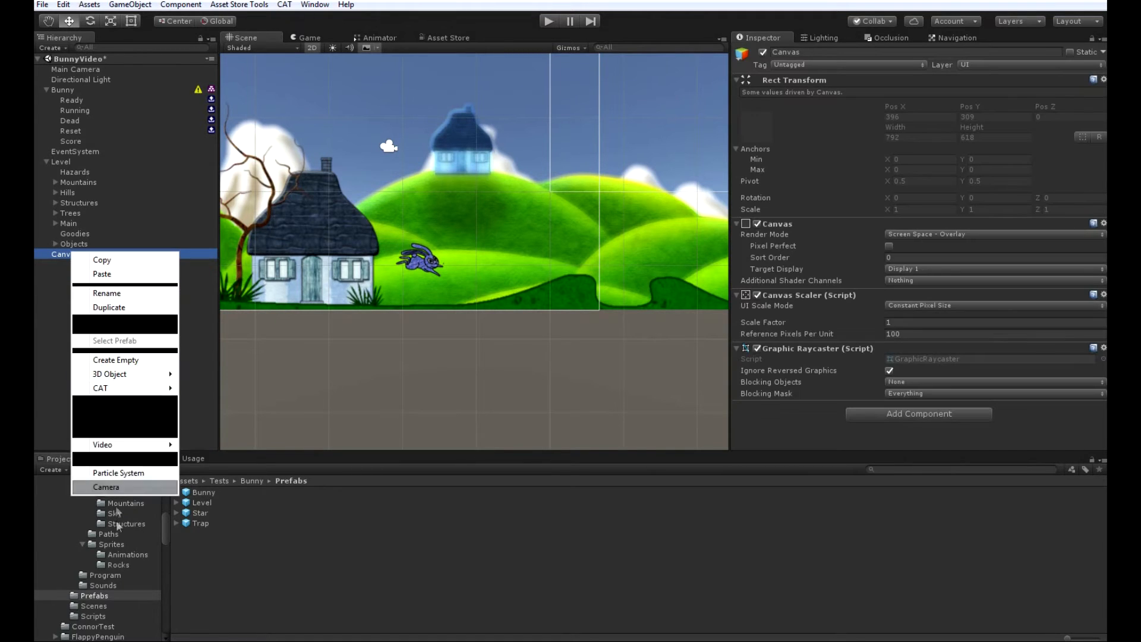
mouse_move(128, 460)
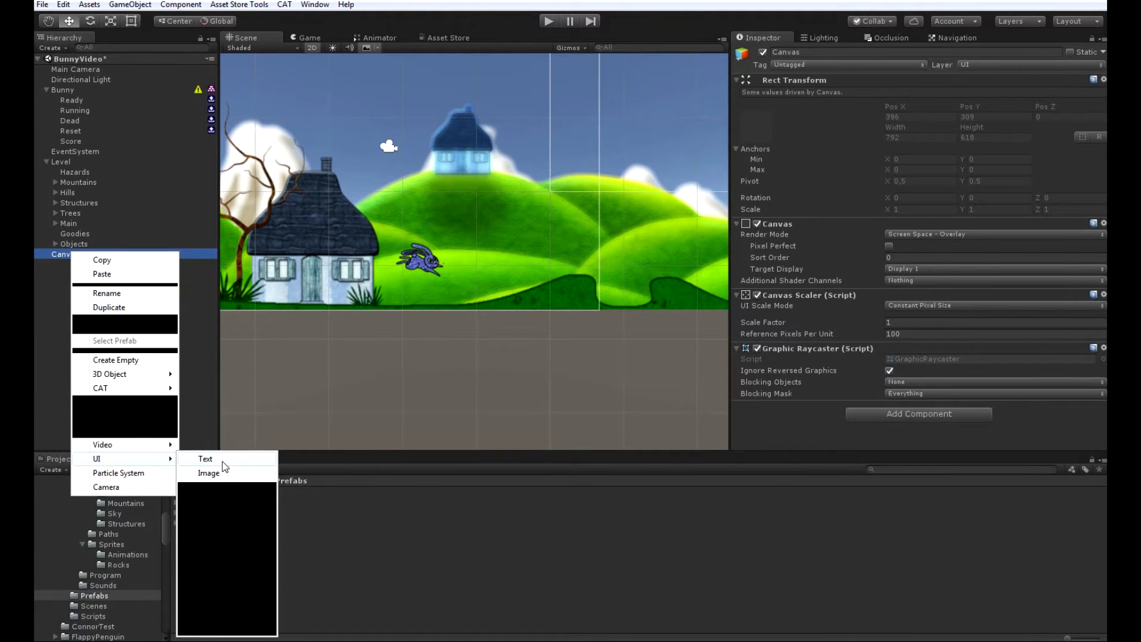
left_click(206, 460)
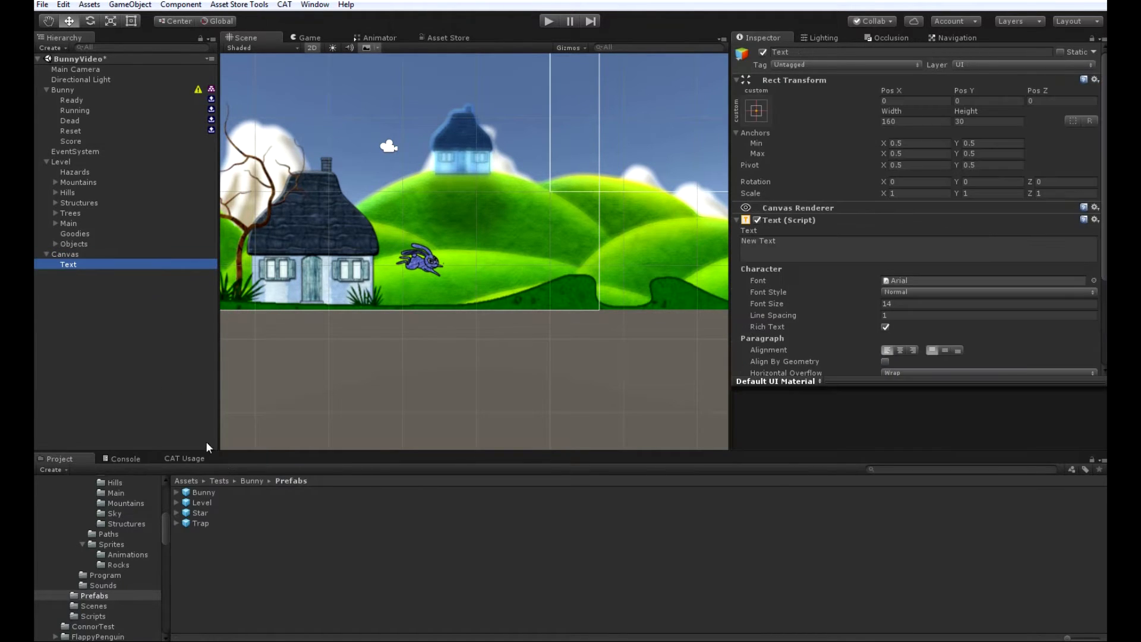
left_click(77, 263)
type("Title")
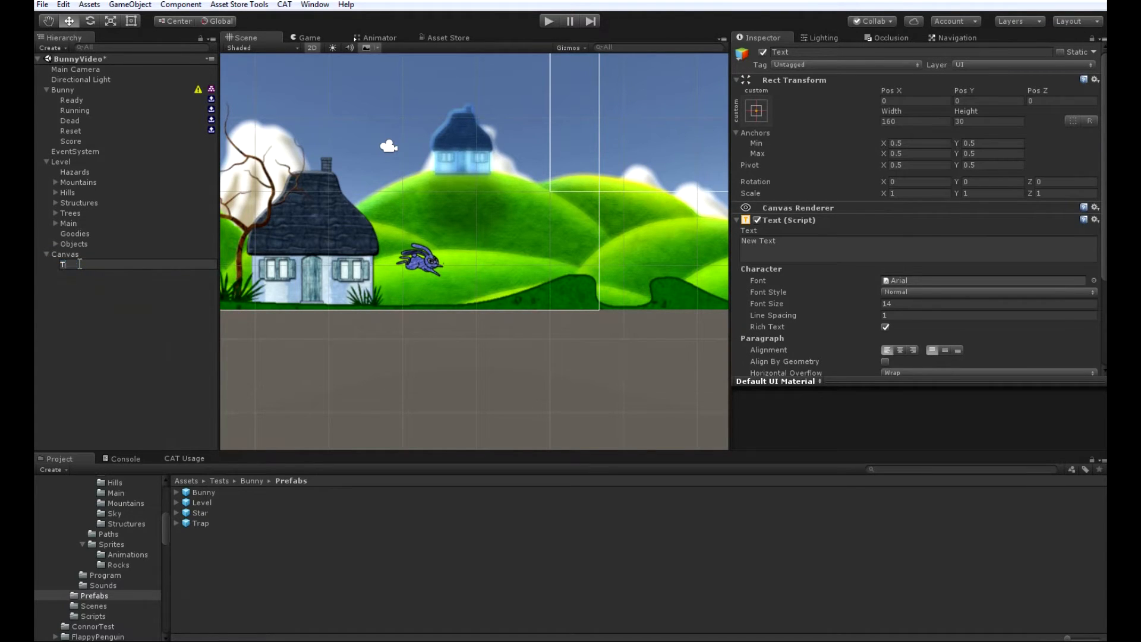
key("Return")
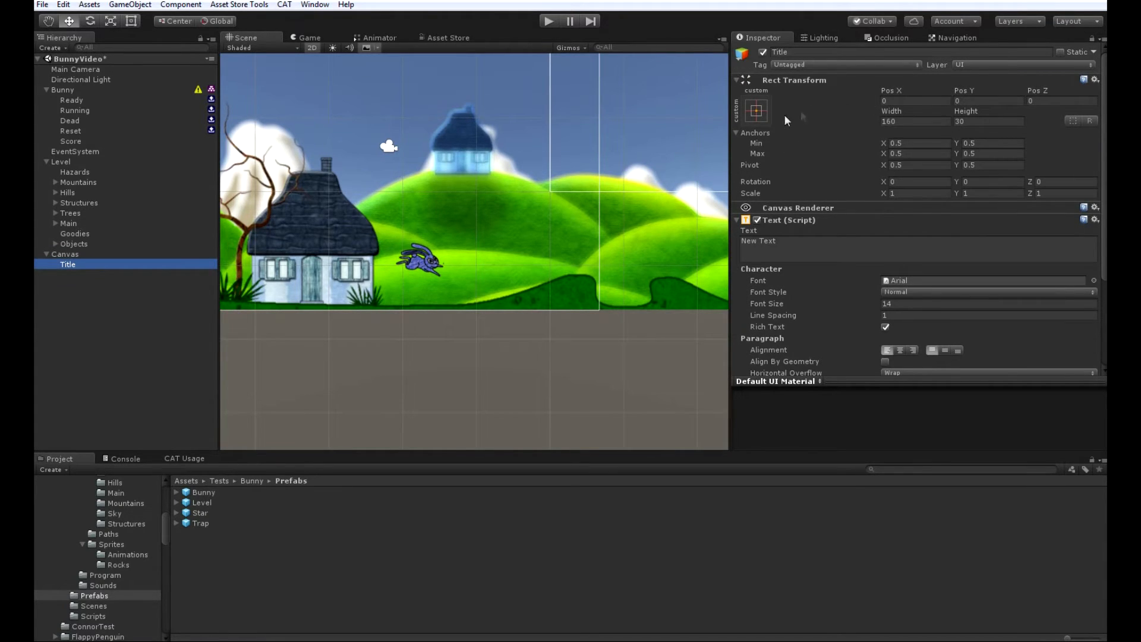
Anchor the Title to the top center of the Canvas, with Pos Y -100 and width 800
left_click(757, 112)
left_click(834, 206)
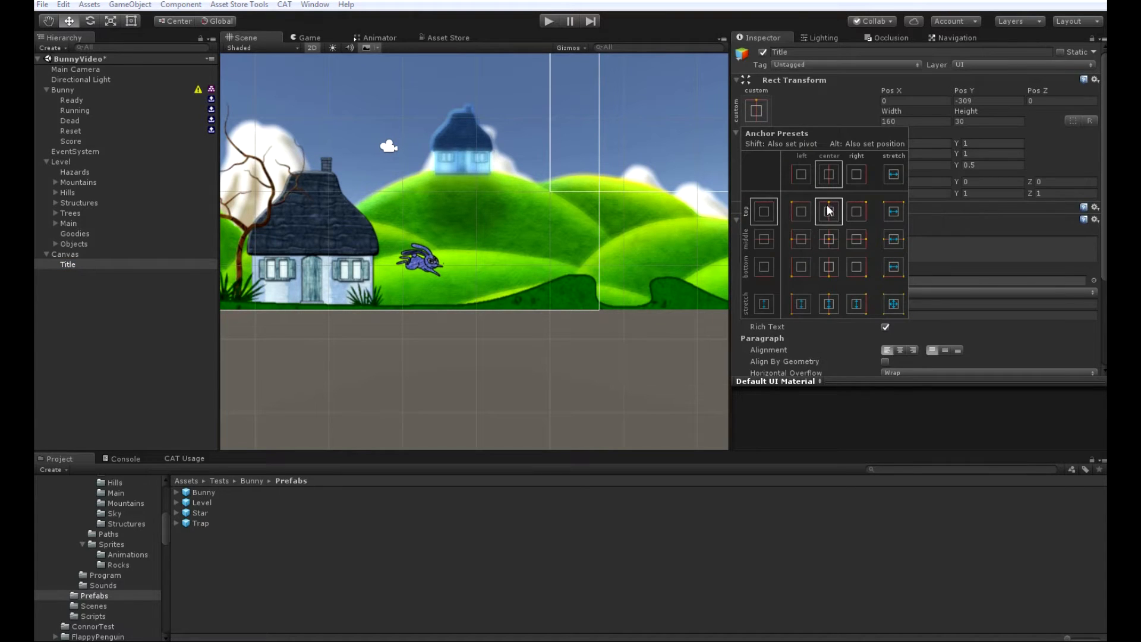
left_click(841, 105)
left_click(980, 95)
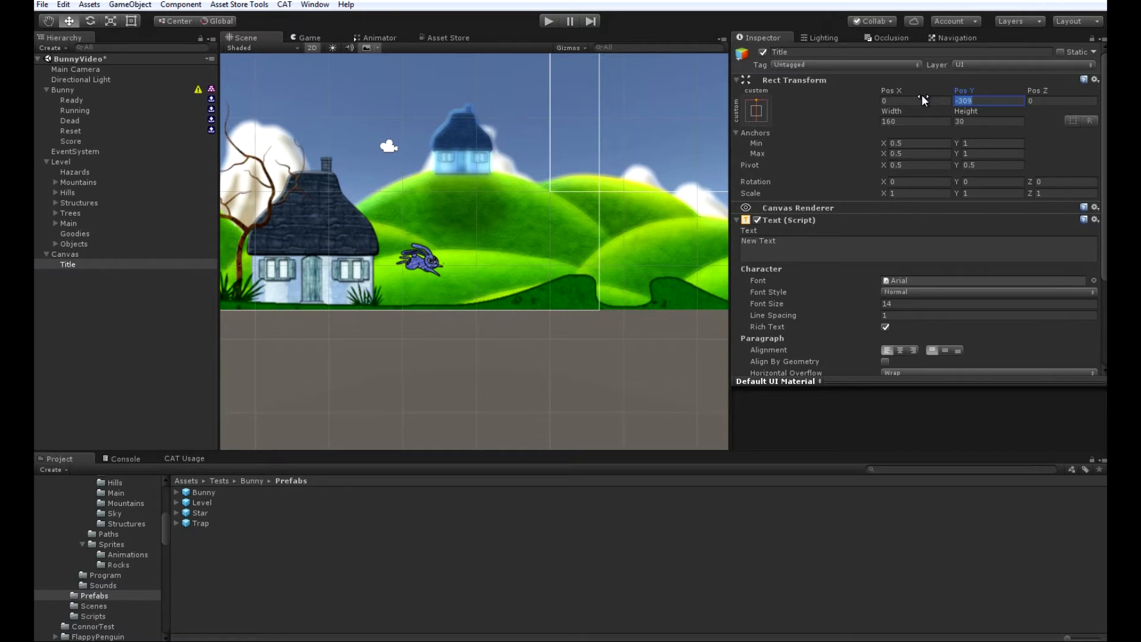
type("-100")
left_click(900, 122)
type("800")
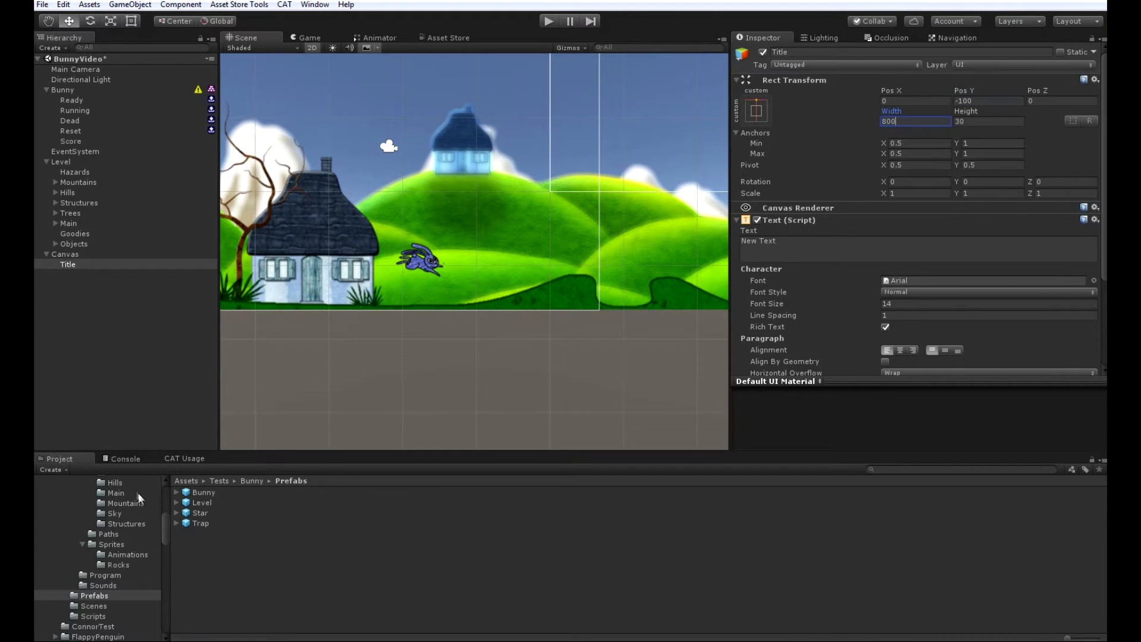
Find the LuckiestGuy font among the project assets and assign it to the Title text at font size 120
left_click(897, 470)
type("Luckl")
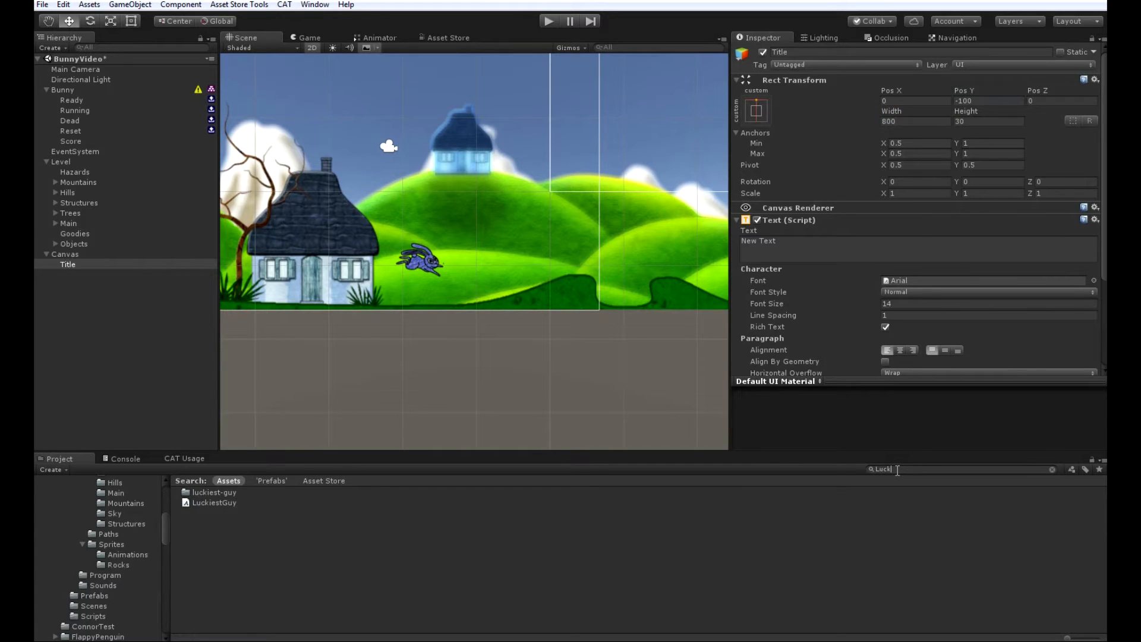
left_click_drag(306, 502, 918, 285)
left_click(912, 302)
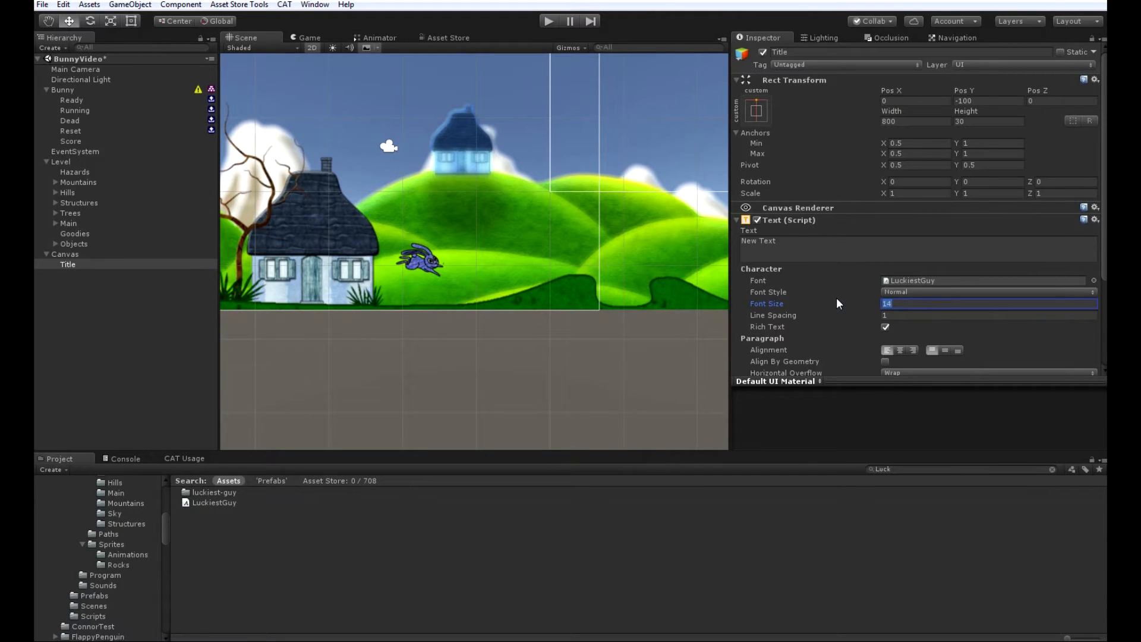
type("120")
Change the Title's displayed text to "Bun Run"
left_click(796, 249)
type("Bun Run")
middle_click_drag(483, 208, 518, 283)
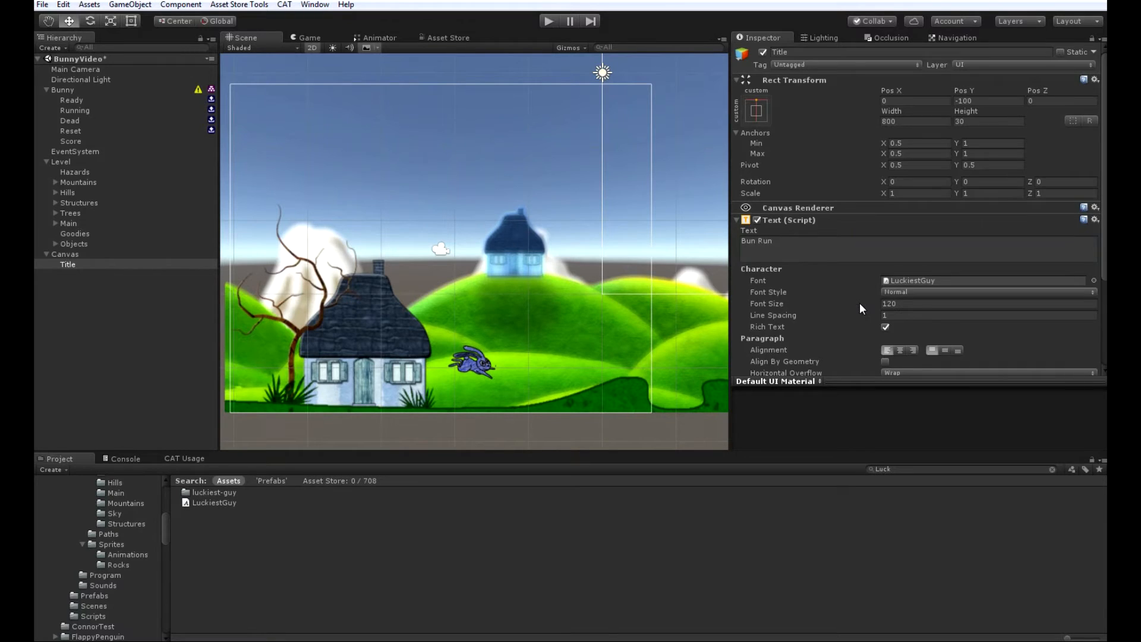
Center the Title text horizontally and set its vertical overflow to Overflow
scroll(859, 302, "down", 4)
left_click(900, 235)
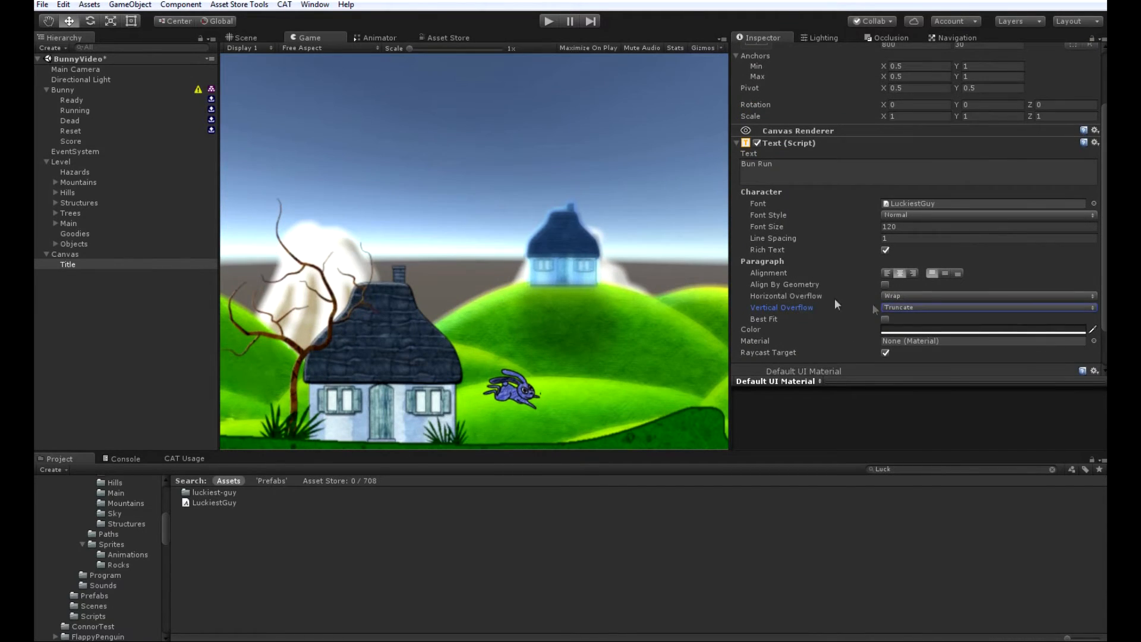
left_click(897, 307)
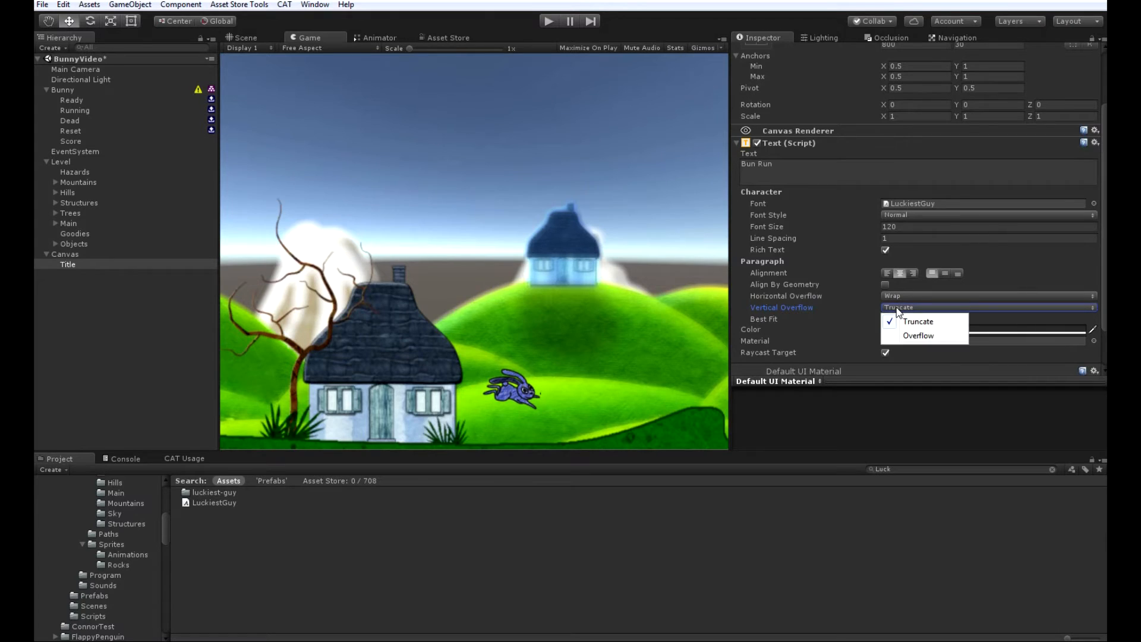
left_click(931, 337)
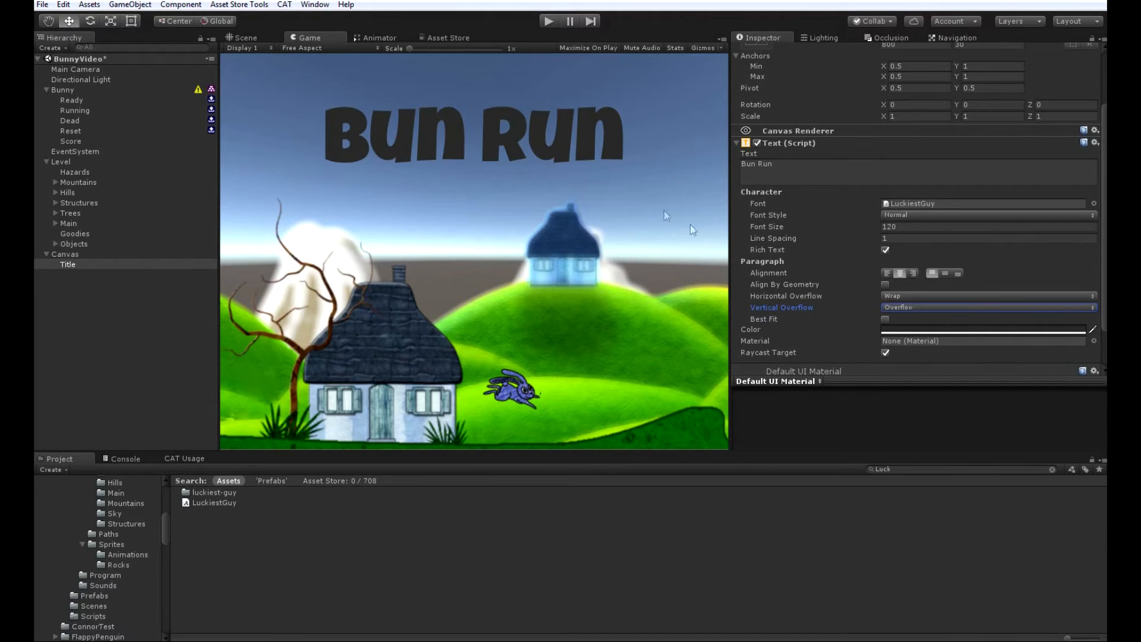
Set the Title text color to white (FFFFFFFF)
left_click(919, 333)
left_click_drag(562, 277, 519, 241)
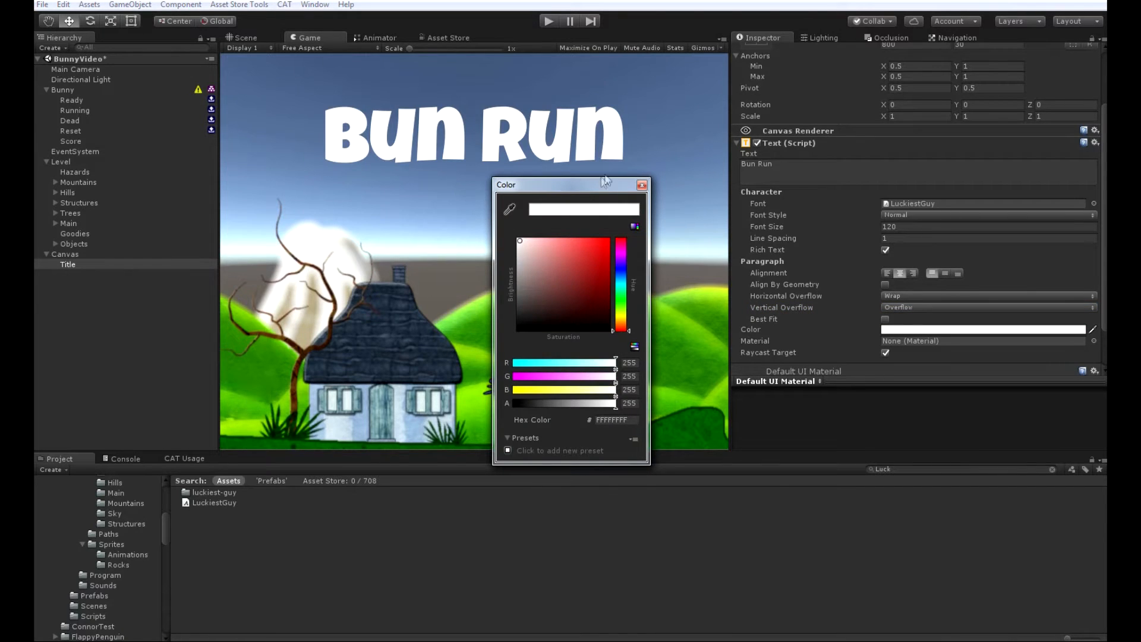
left_click(642, 185)
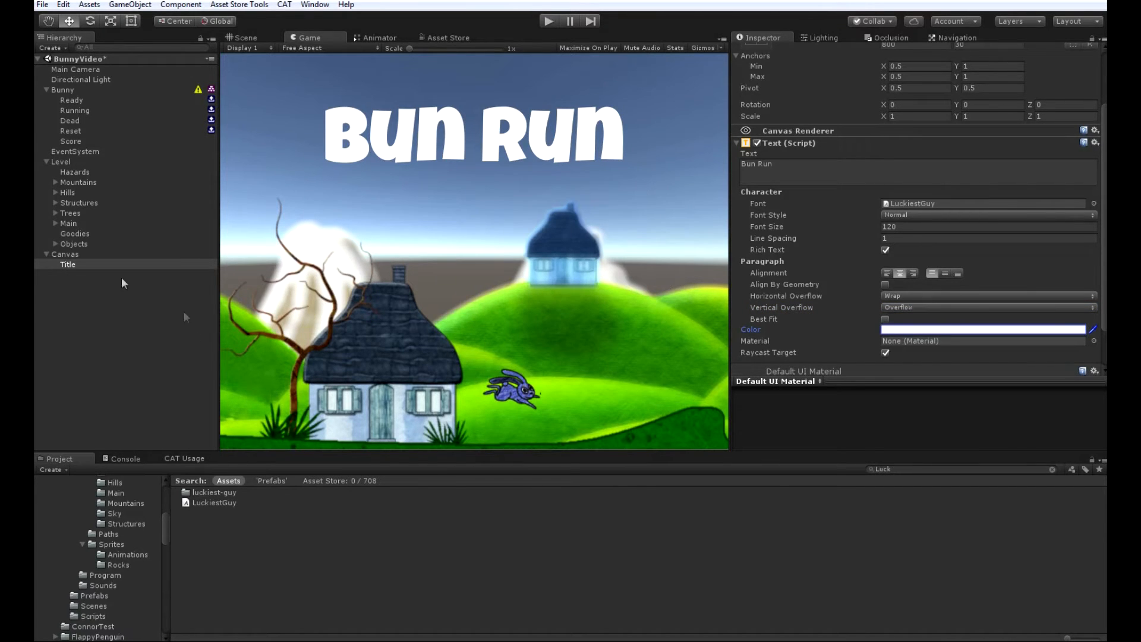
Add a UI Button under the Canvas and name it PlayButton
left_click(72, 254)
right_click(75, 256)
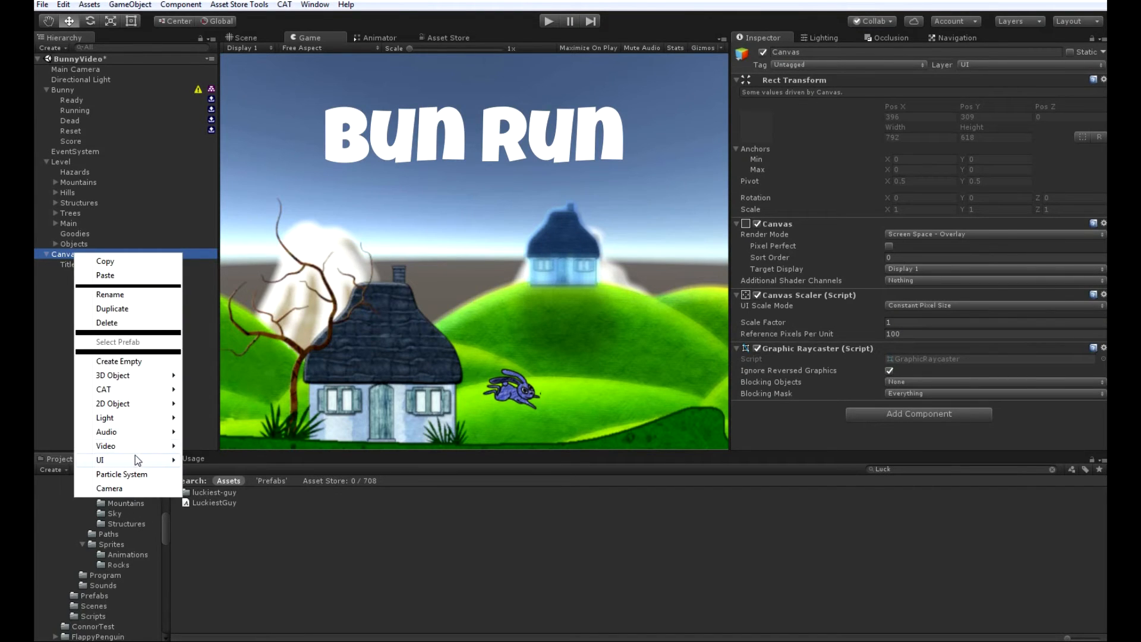
mouse_move(158, 457)
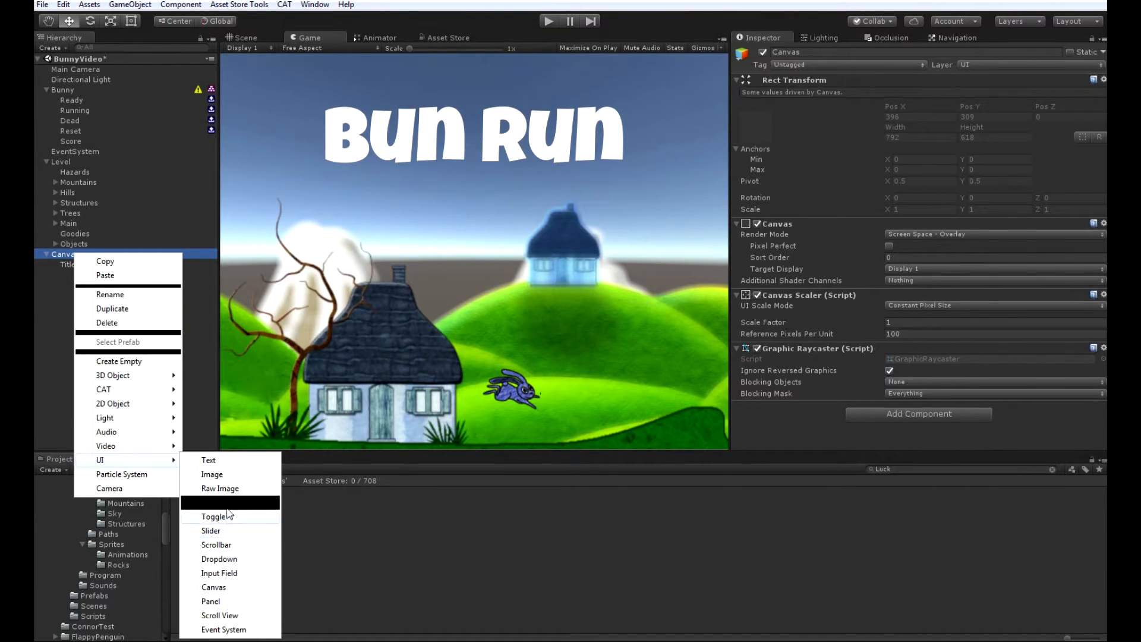
left_click(213, 503)
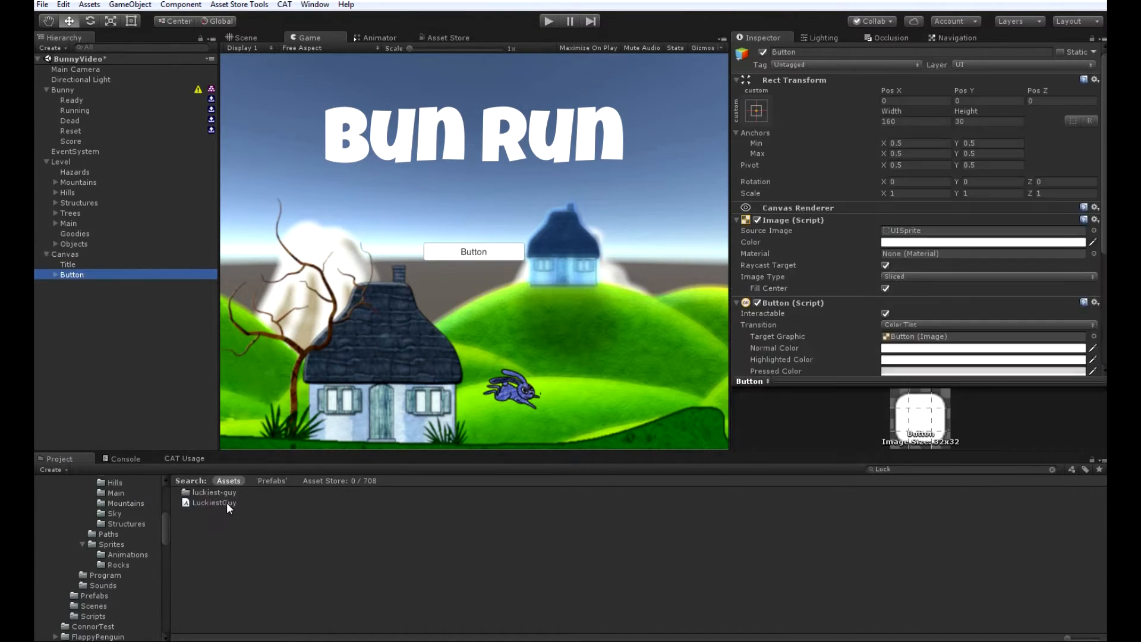
left_click(72, 275)
type("PlayButton")
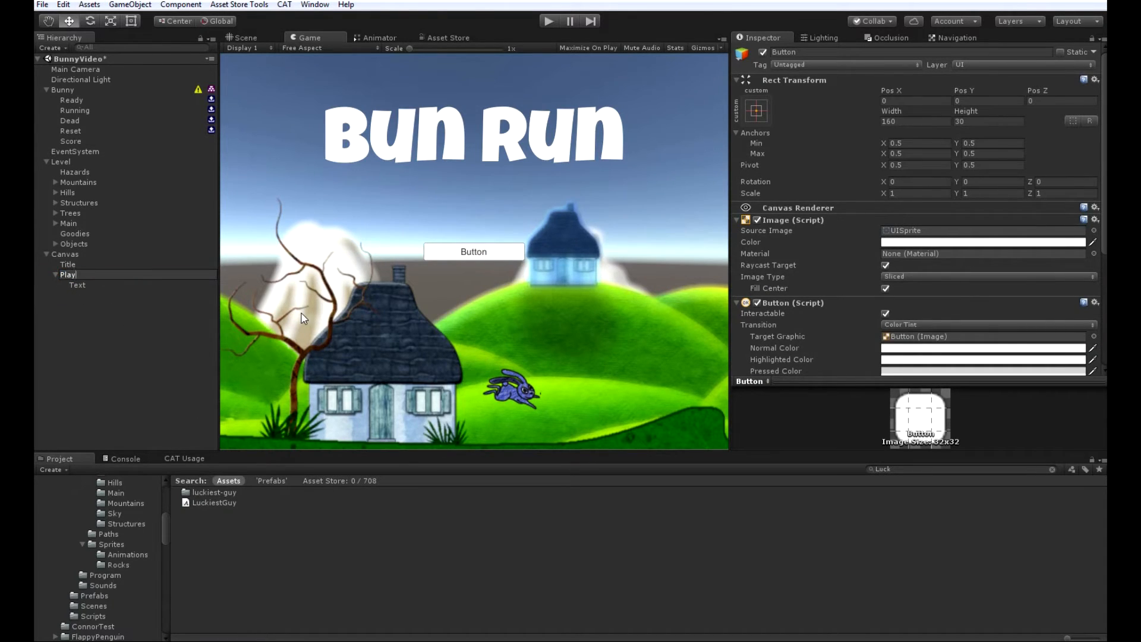
key("Return")
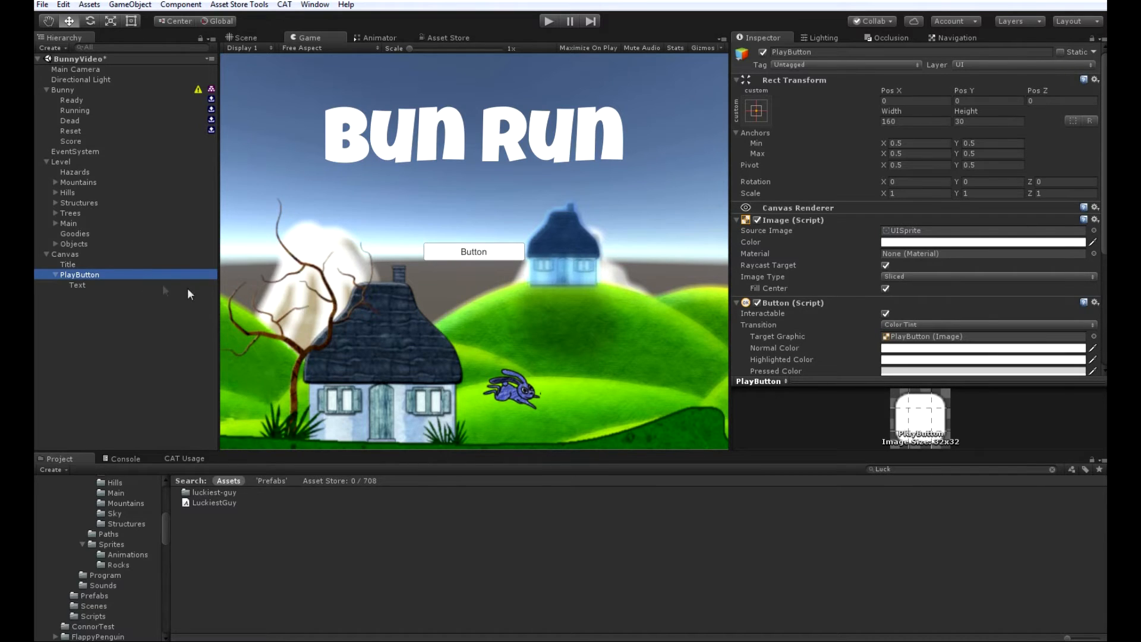
Change the PlayButton's label text to "Play"
left_click(77, 285)
left_click_drag(782, 245, 642, 211)
type("Play")
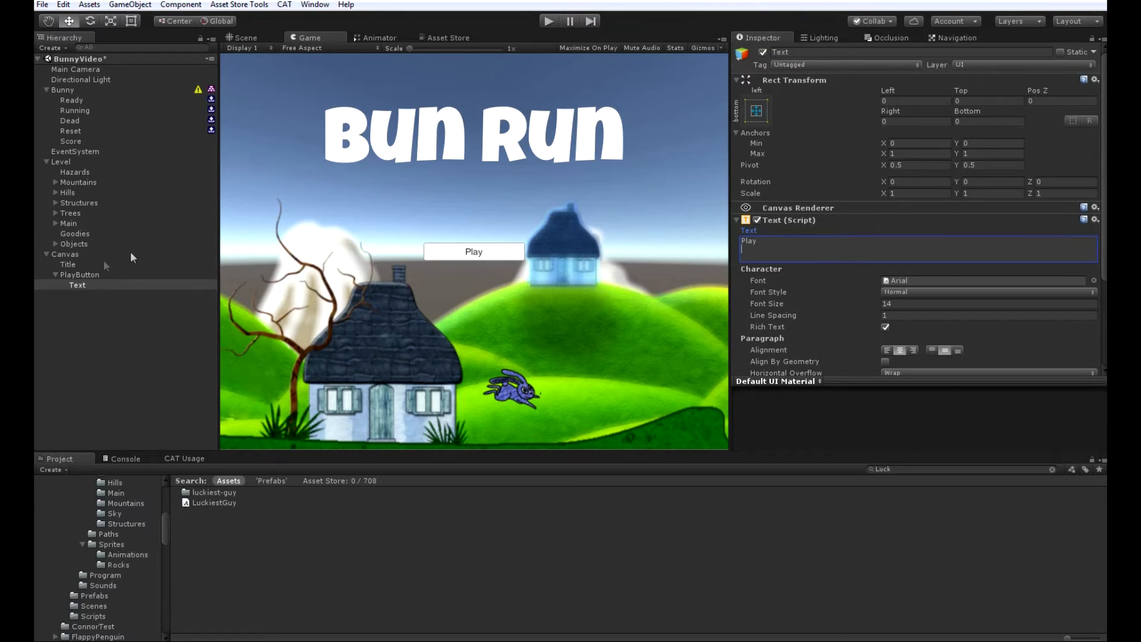
Resize the PlayButton to a width of 200 and a height of 60
left_click(88, 275)
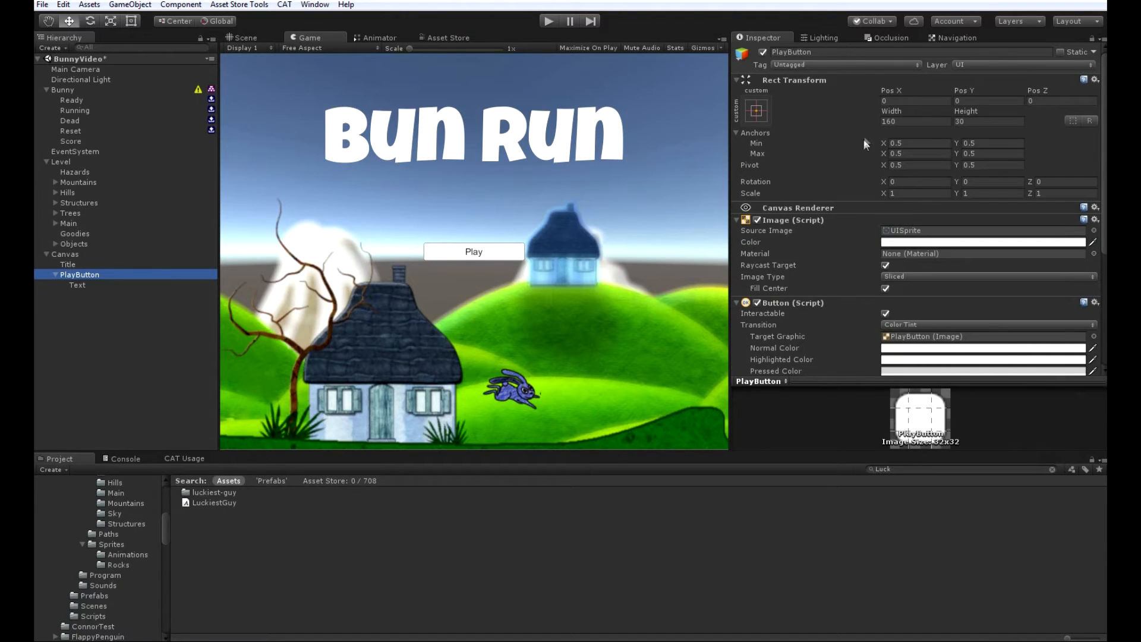
left_click(903, 122)
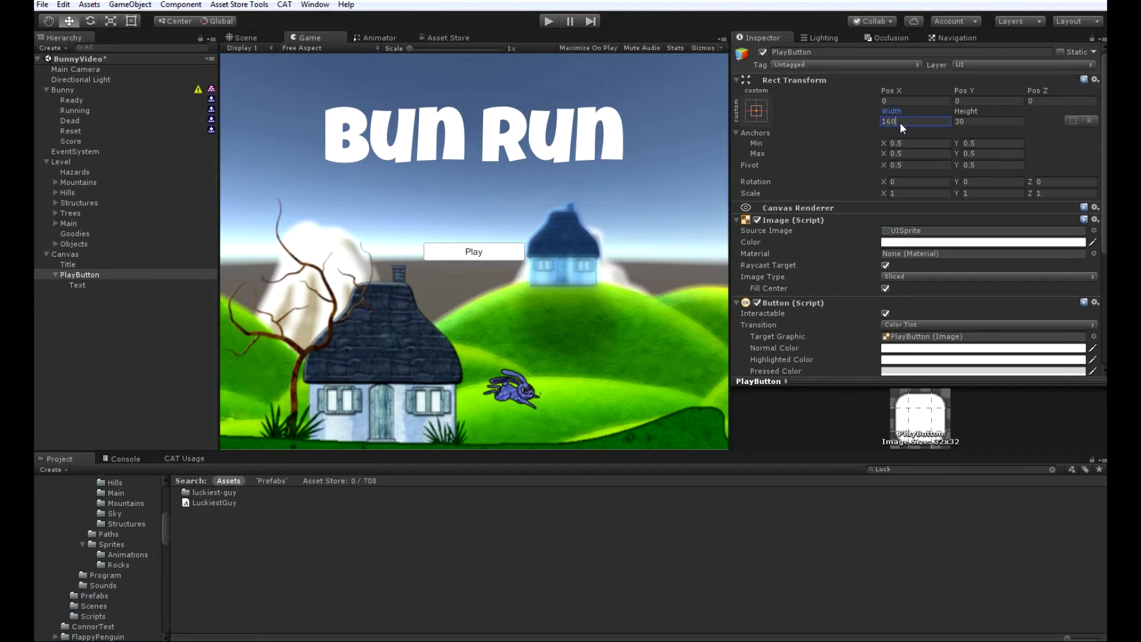
type("200")
key("Tab")
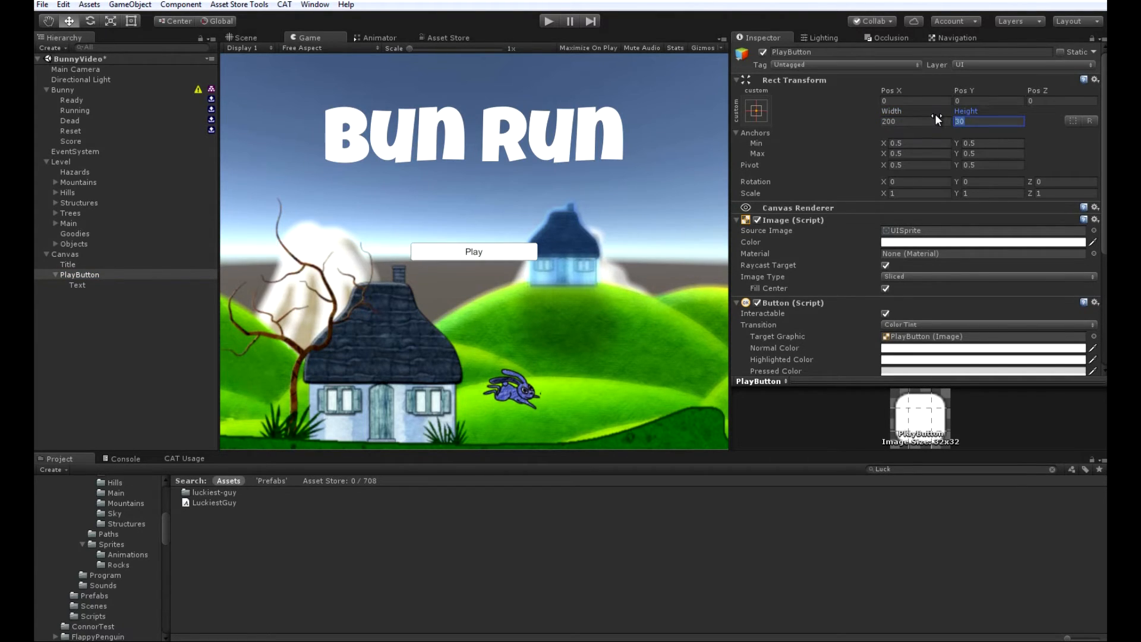
type("60")
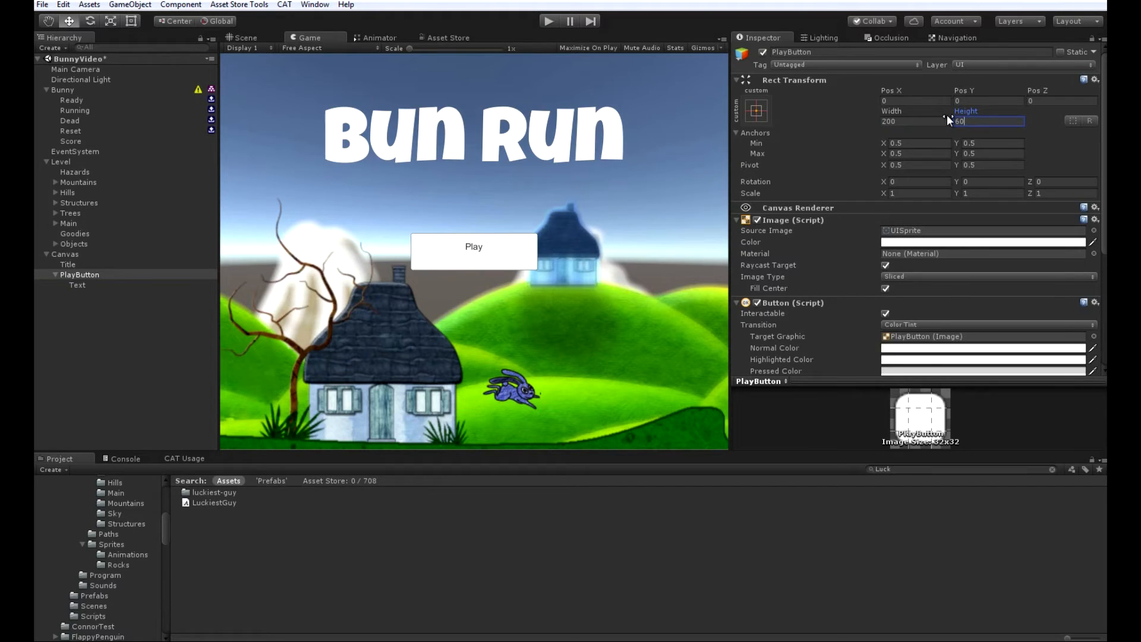
key("Return")
Assign the LuckiestGuy font to the PlayButton's label and set its font size to 40
left_click(77, 285)
left_click_drag(234, 503, 916, 266)
left_click(892, 284)
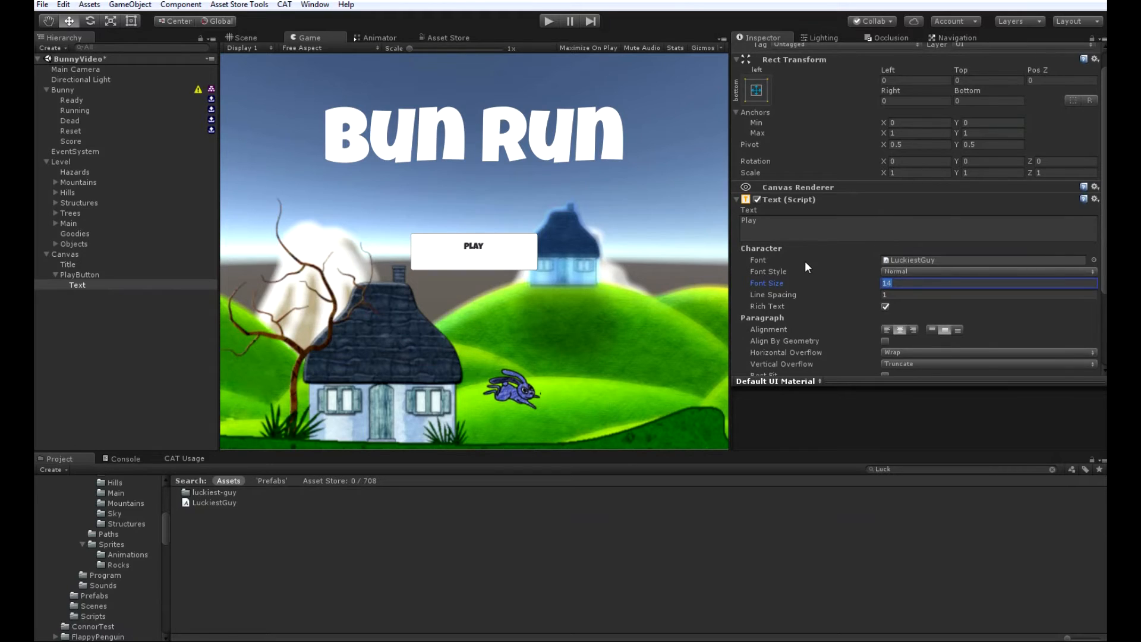
type("40")
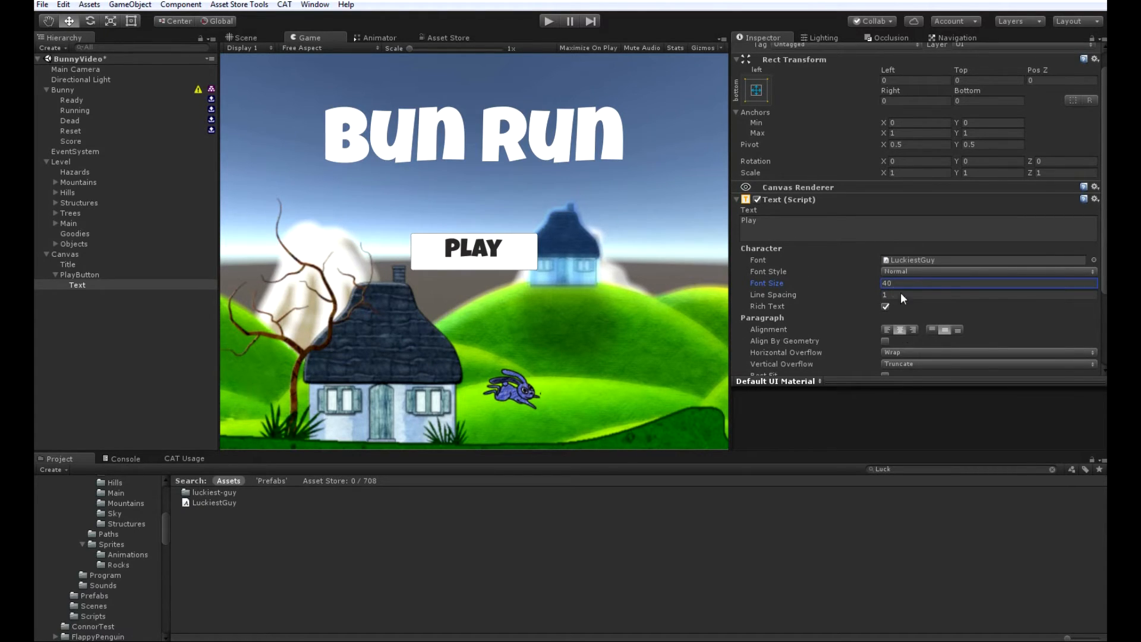
Set the Top offset of the PlayButton's label to 15
scroll(869, 318, "up", 1)
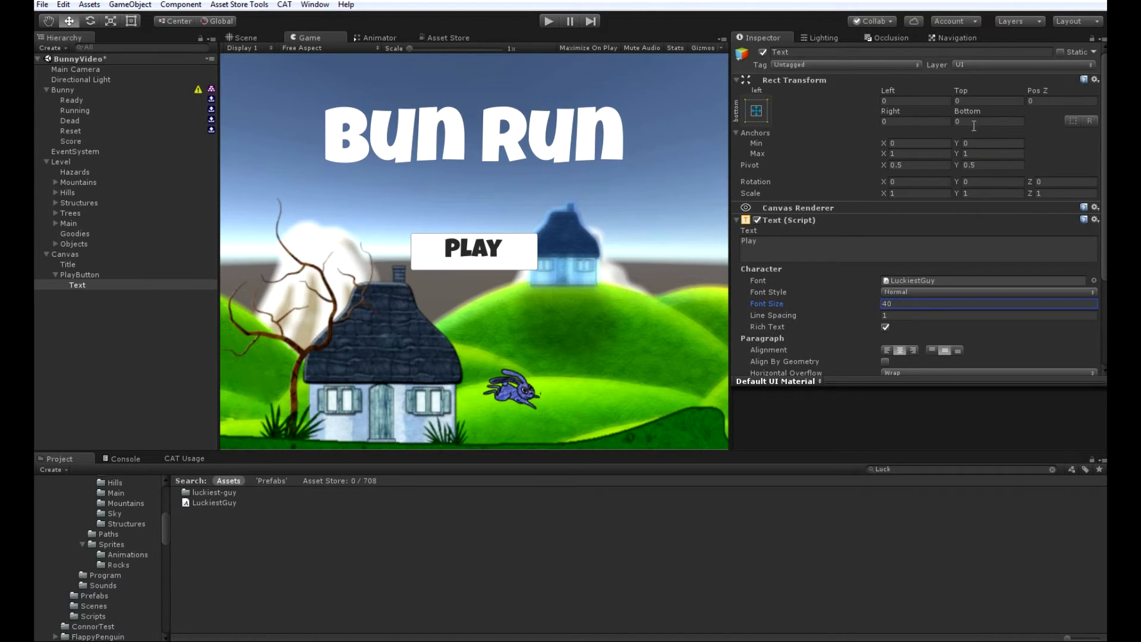
left_click(971, 103)
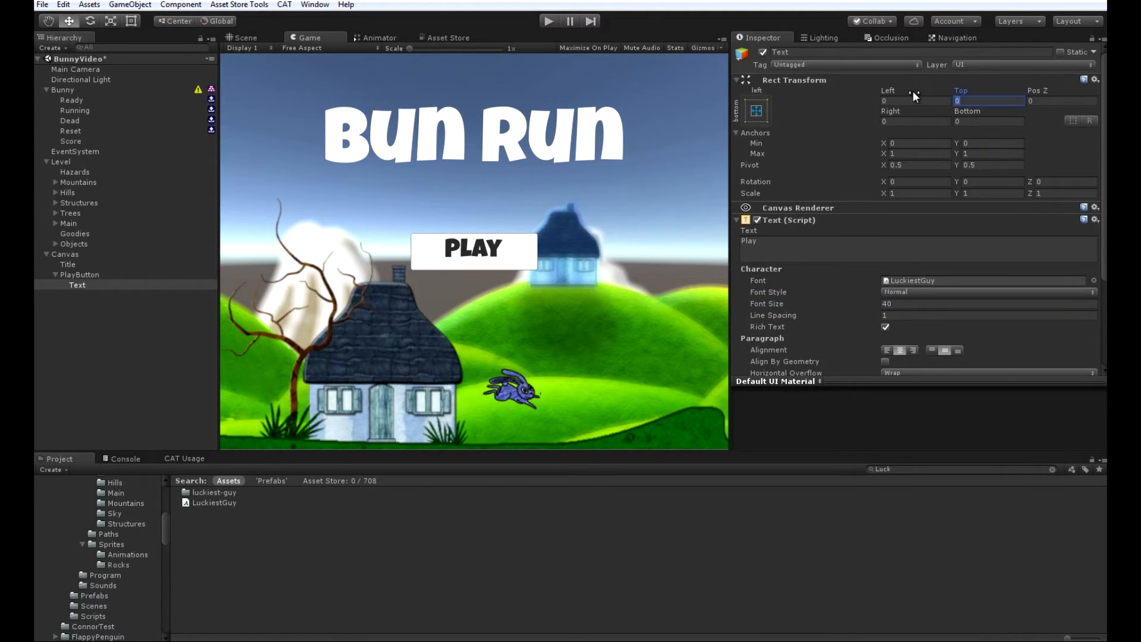
type("15")
Change the PlayButton's image color to light purple, hex A08DEC
scroll(851, 231, "down", 5)
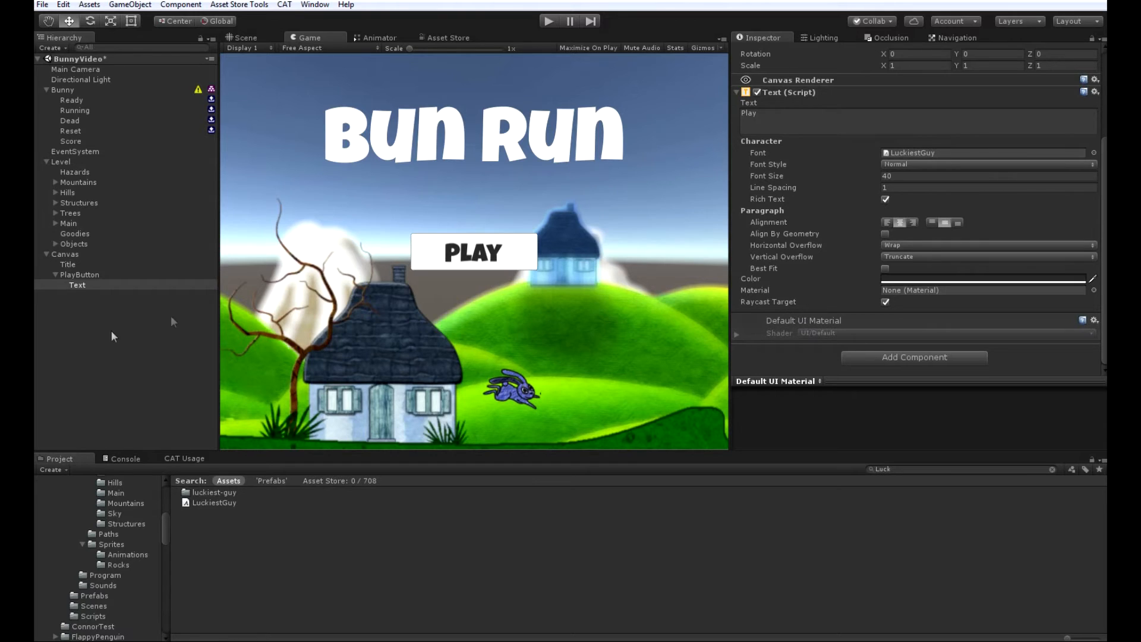
left_click(81, 274)
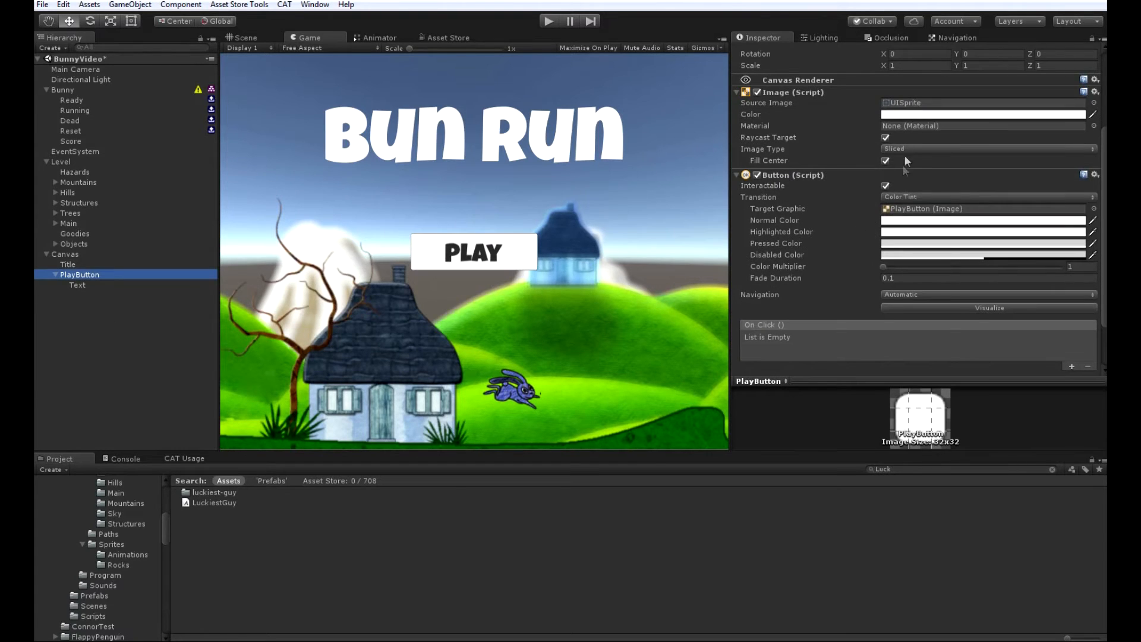
left_click(913, 116)
left_click(620, 267)
mouse_move(563, 259)
left_mouse_down()
mouse_move(544, 262)
mouse_move(562, 238)
mouse_move(541, 248)
mouse_move(563, 246)
left_mouse_up()
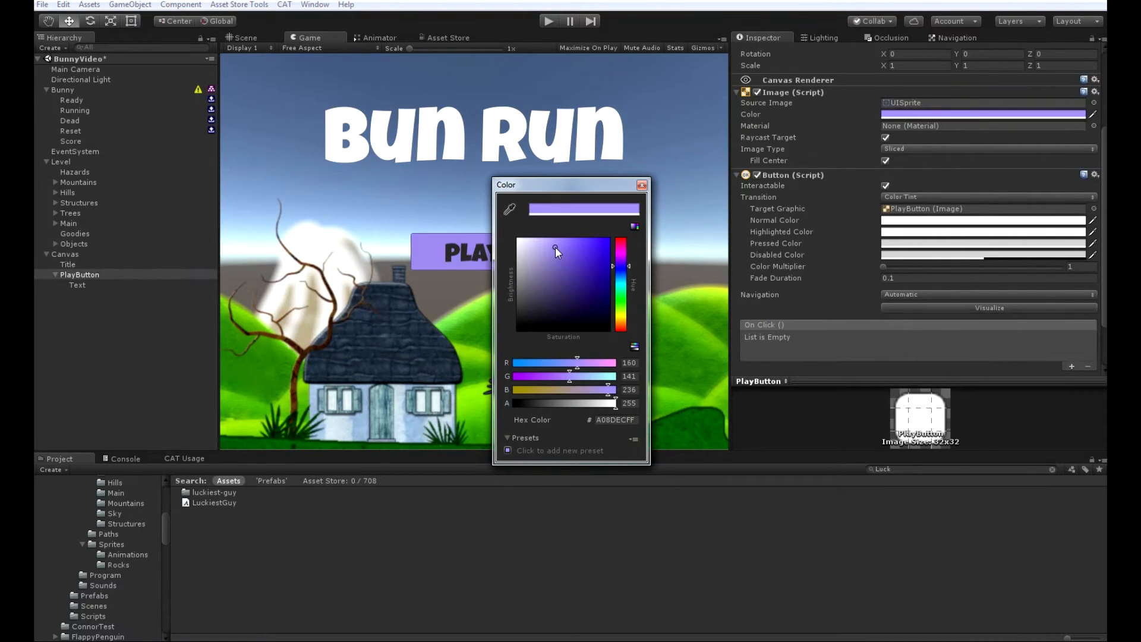
left_click(642, 185)
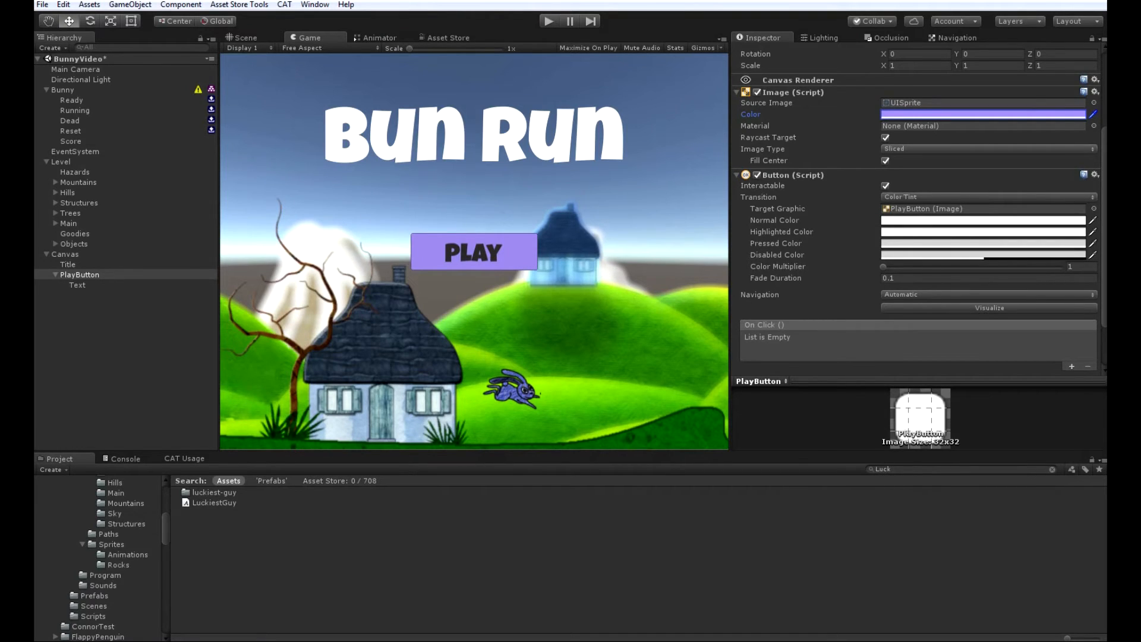
Add a CAT UI Text object under the Canvas
left_click(77, 255)
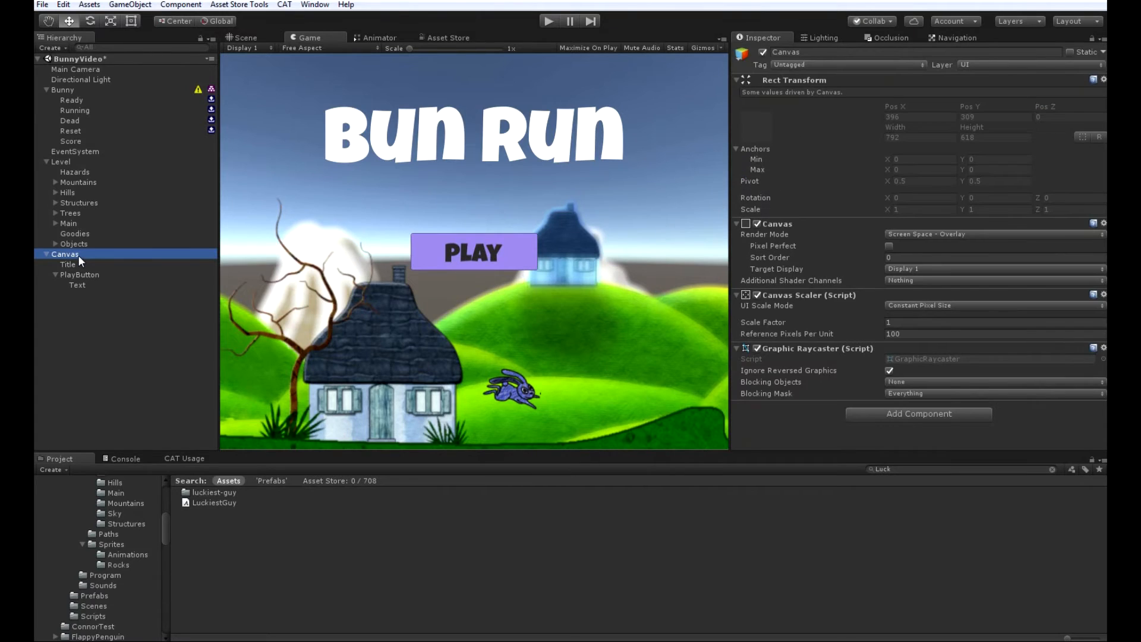
right_click(77, 255)
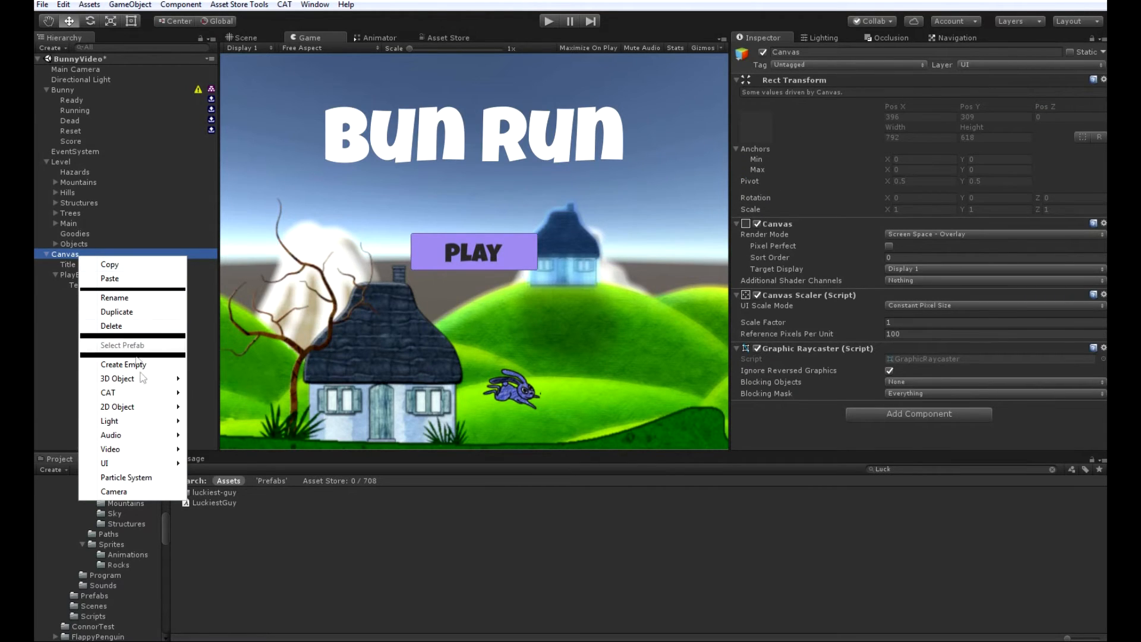
mouse_move(134, 399)
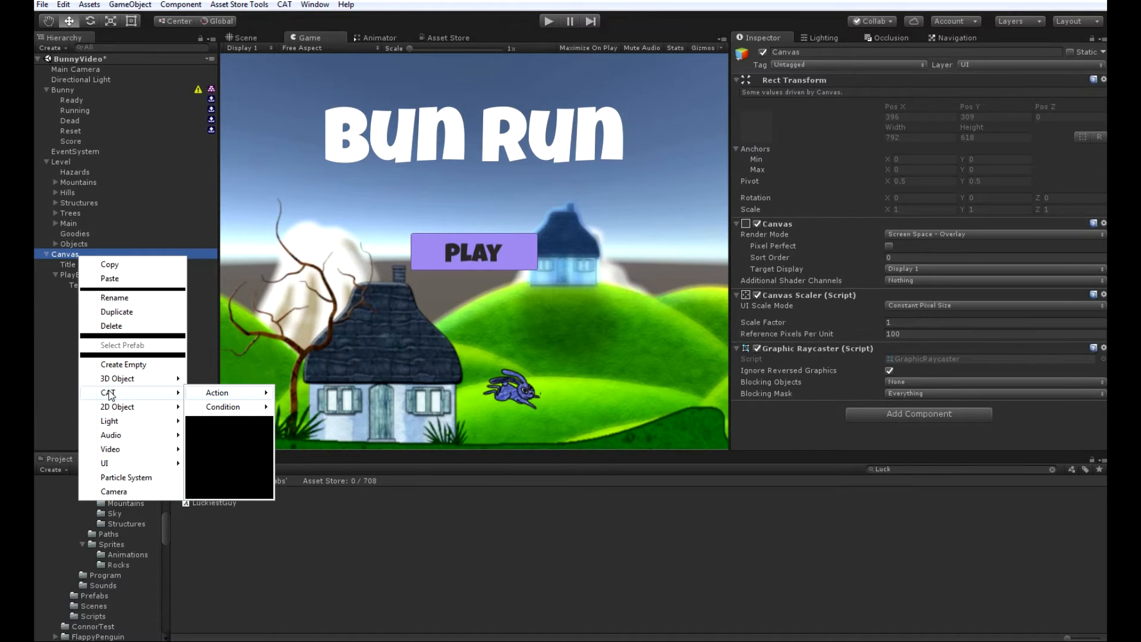
mouse_move(119, 464)
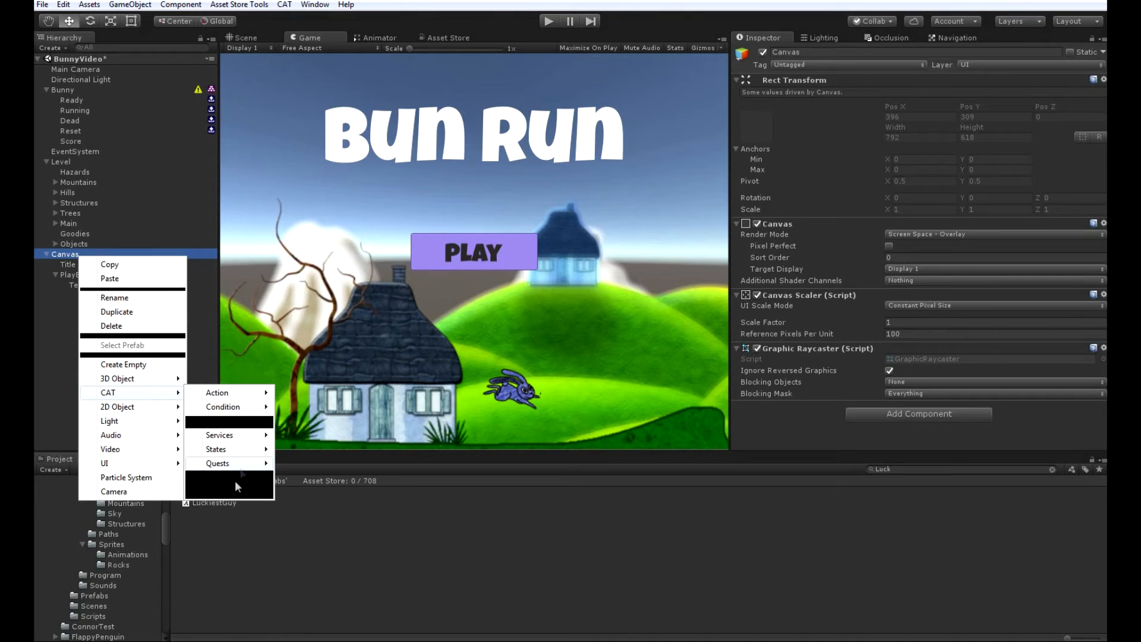
mouse_move(229, 480)
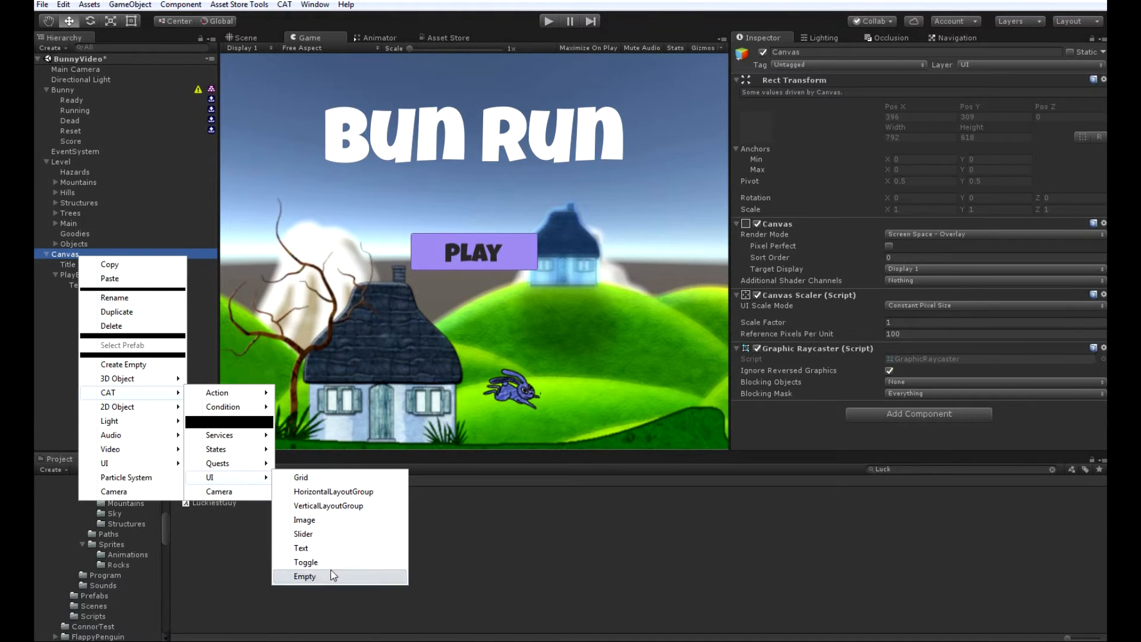
left_click(321, 550)
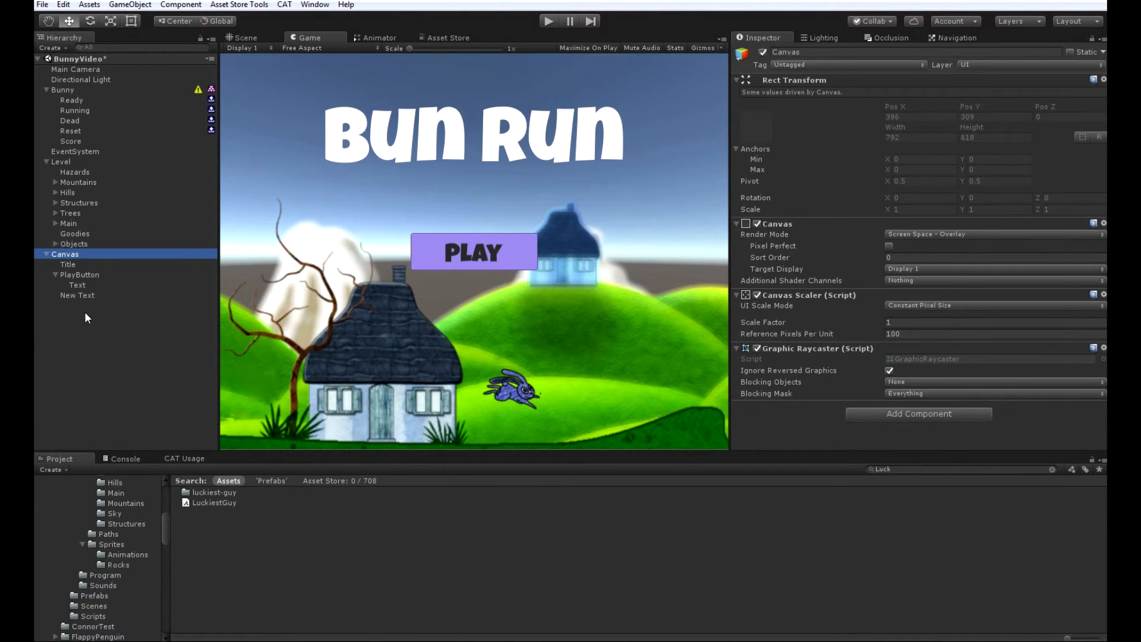
Rename the new text object under the Canvas to Score
left_click(79, 295)
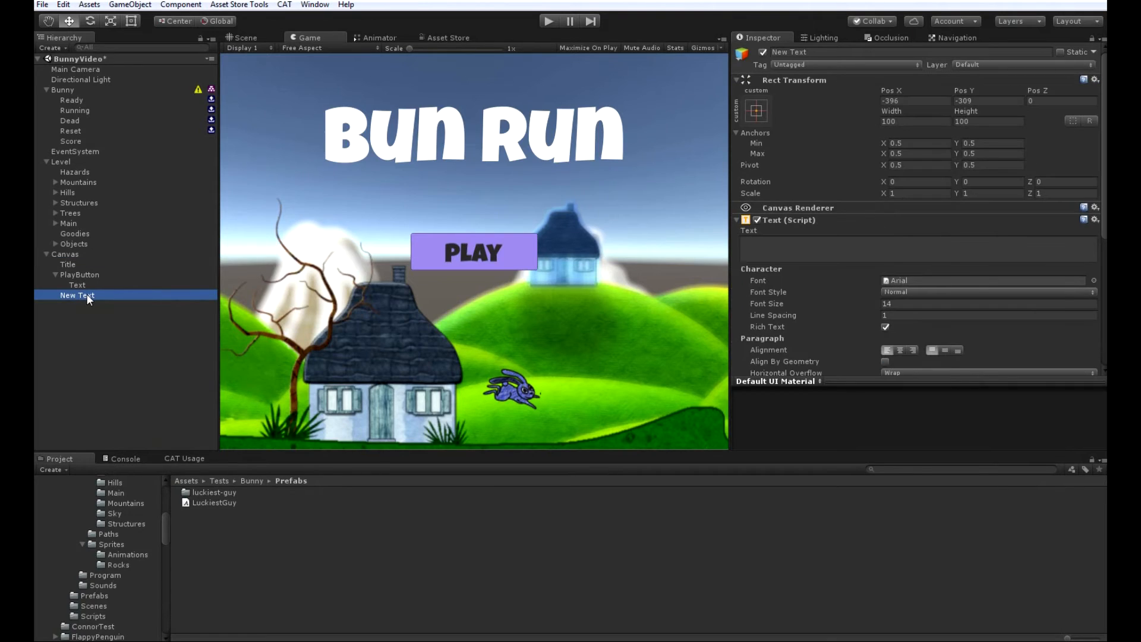
left_click(115, 299)
type("Scop")
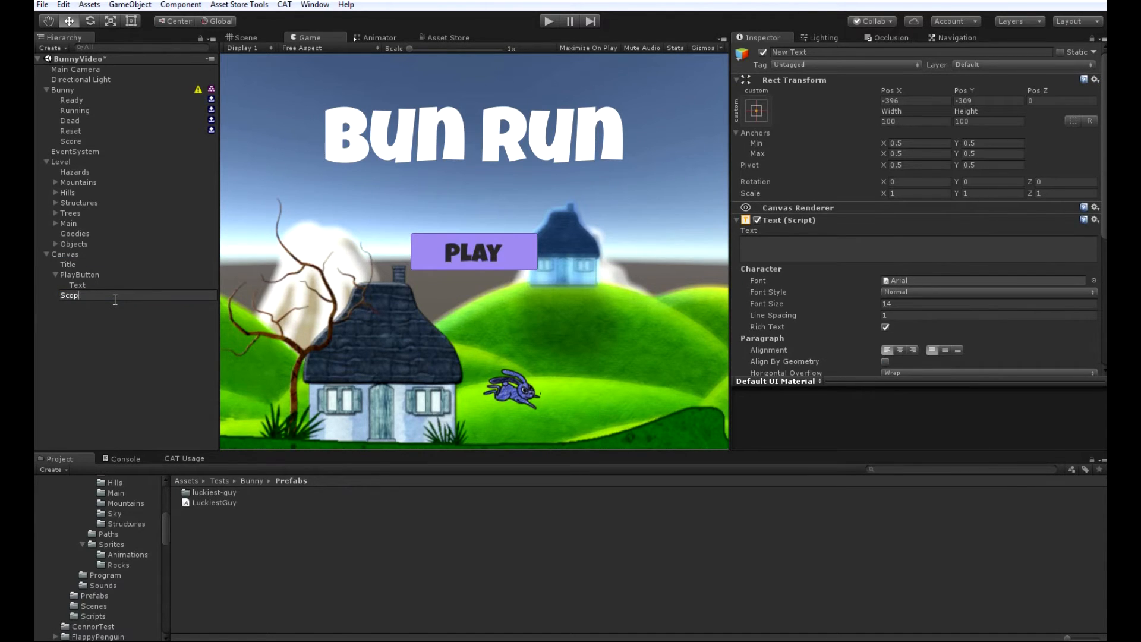
key("BackSpace")
type("re")
key("Return")
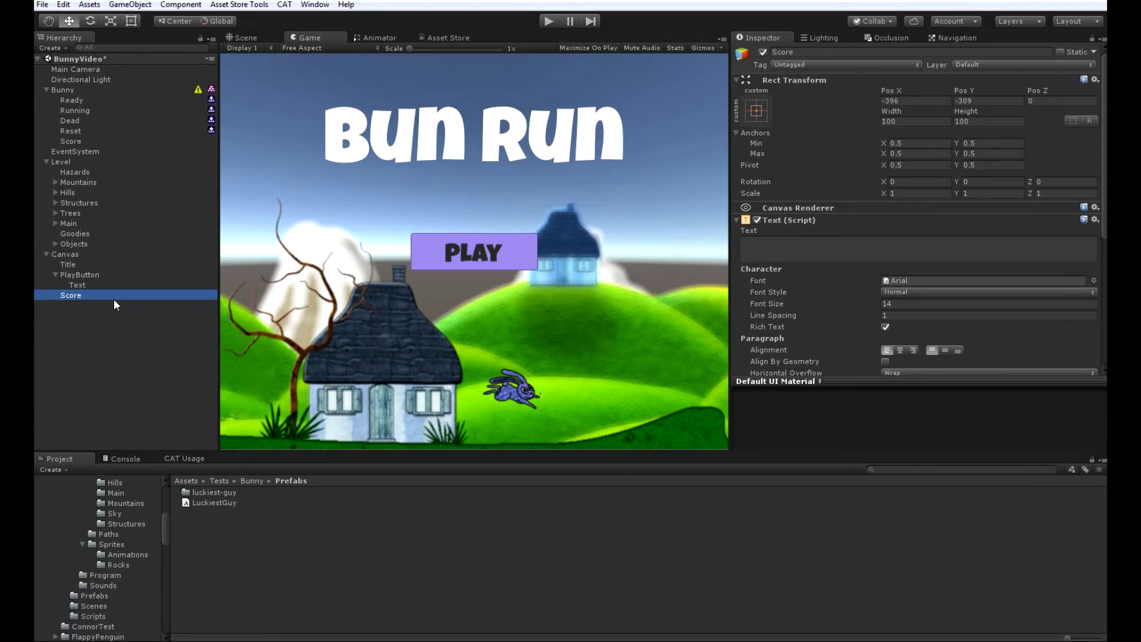
Anchor the Score text to the top center and set its position to X 0, Y -80 and its width to 200
left_click(752, 105)
left_click(829, 211)
left_click(833, 115)
left_click_drag(913, 102, 845, 97)
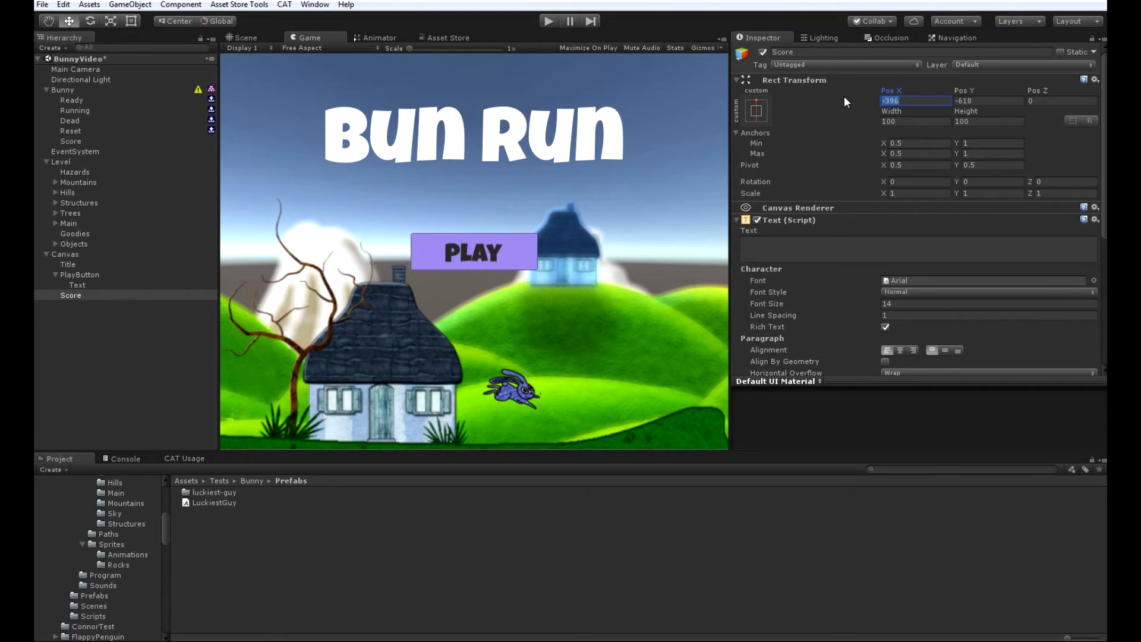
type("0")
key("Tab")
type("-80")
key("Tab")
key("Tab")
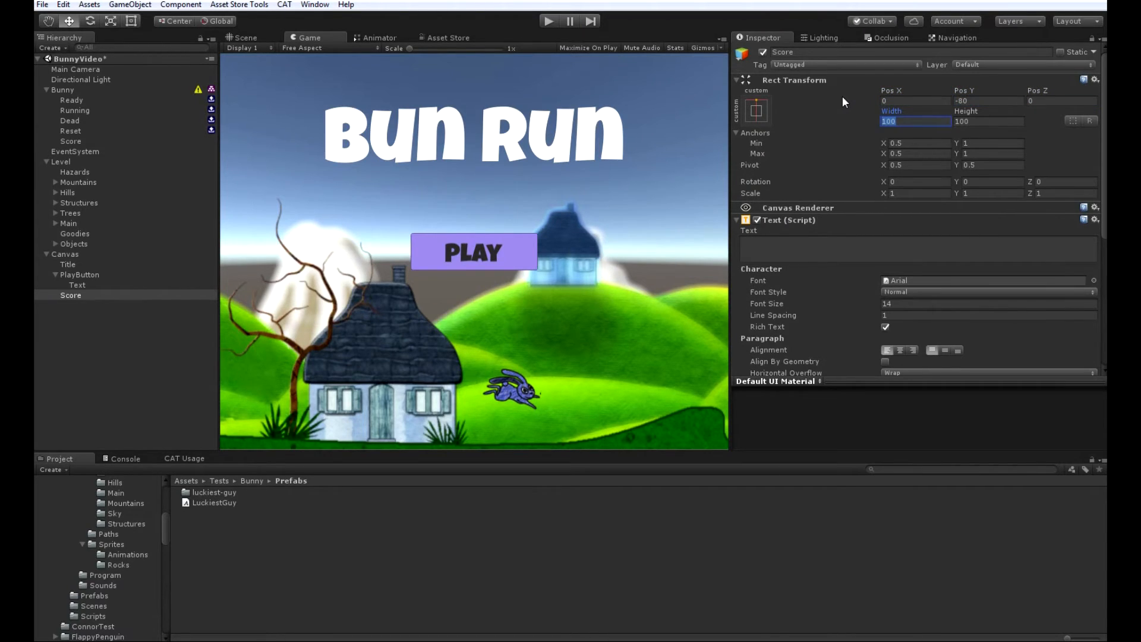
type("200")
key("Tab")
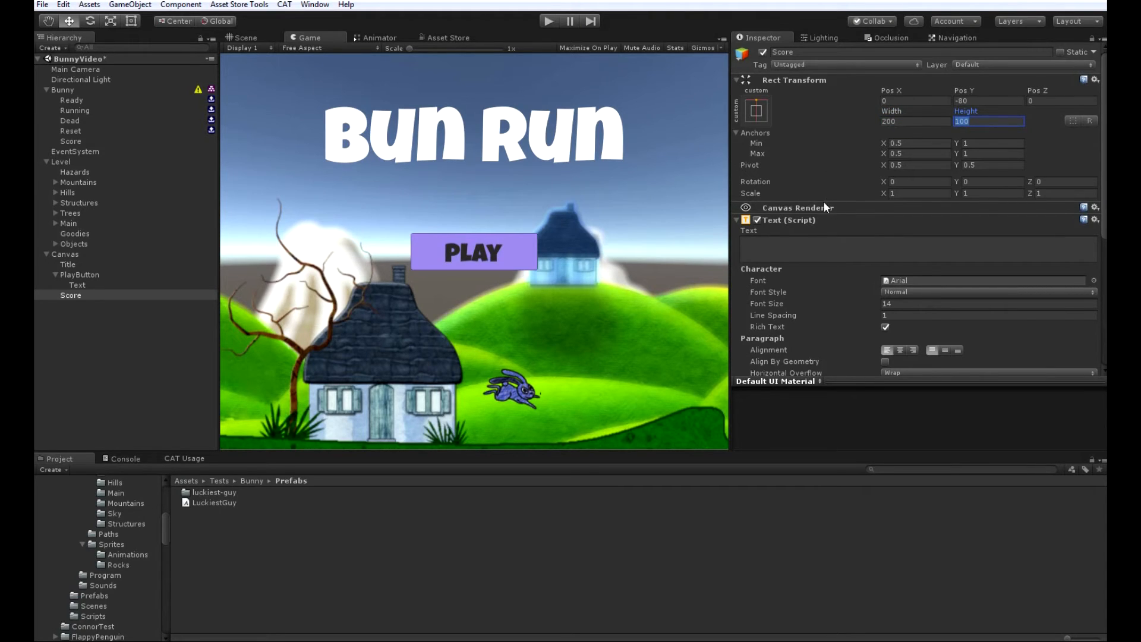
Assign the LuckiestGuy font to the Score text and set its content to "0"
left_click_drag(250, 501, 951, 280)
left_click(814, 244)
type("0")
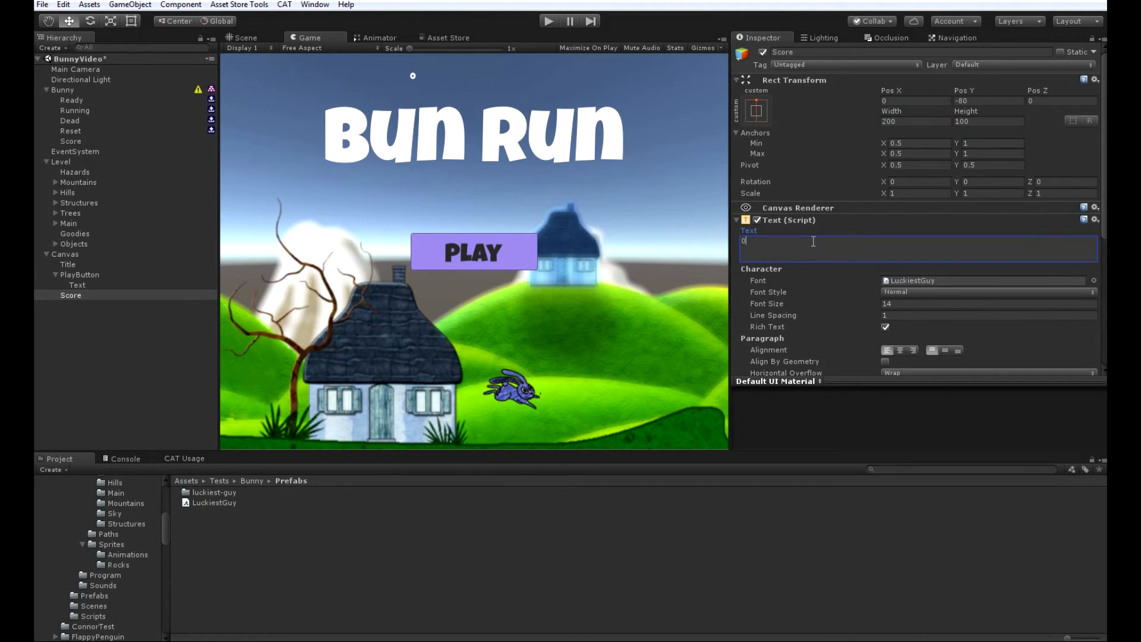
Center the Score text horizontally and set its font size to 60
left_click(907, 304)
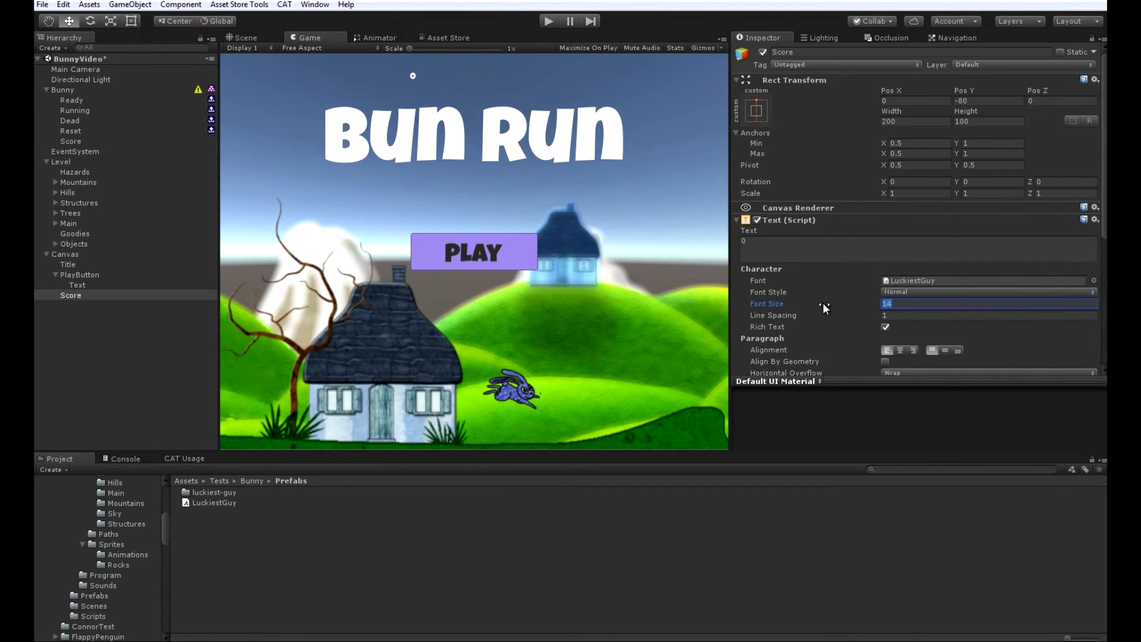
left_click(900, 350)
left_click_drag(910, 304, 849, 299)
type("60")
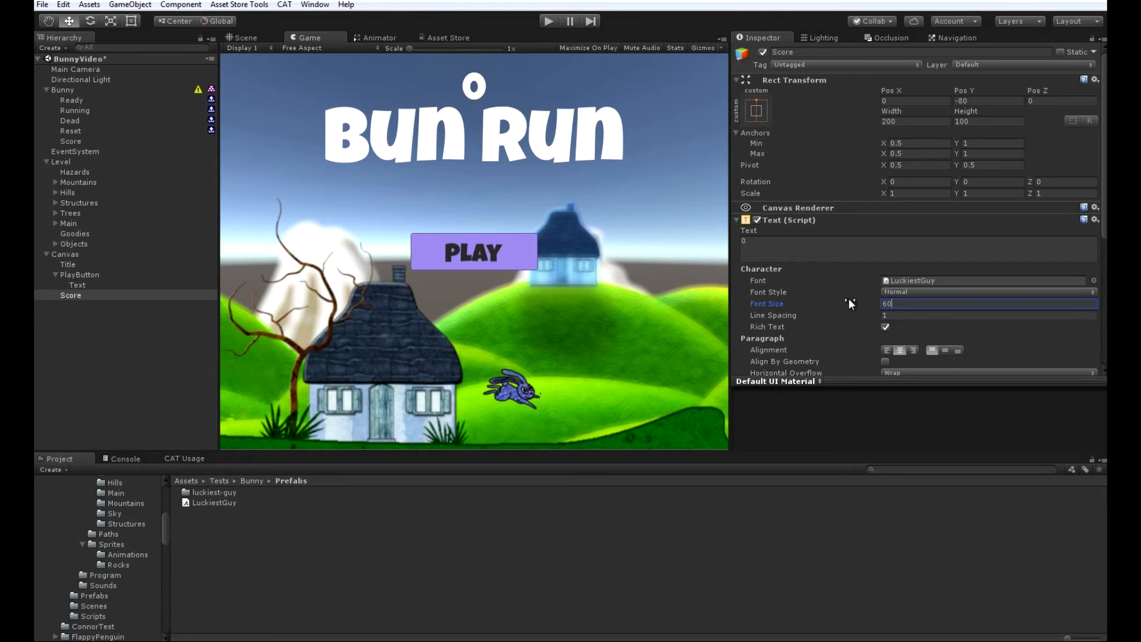
Bind the Score text's UI Text Data Bind component to Player
scroll(812, 292, "down", 3)
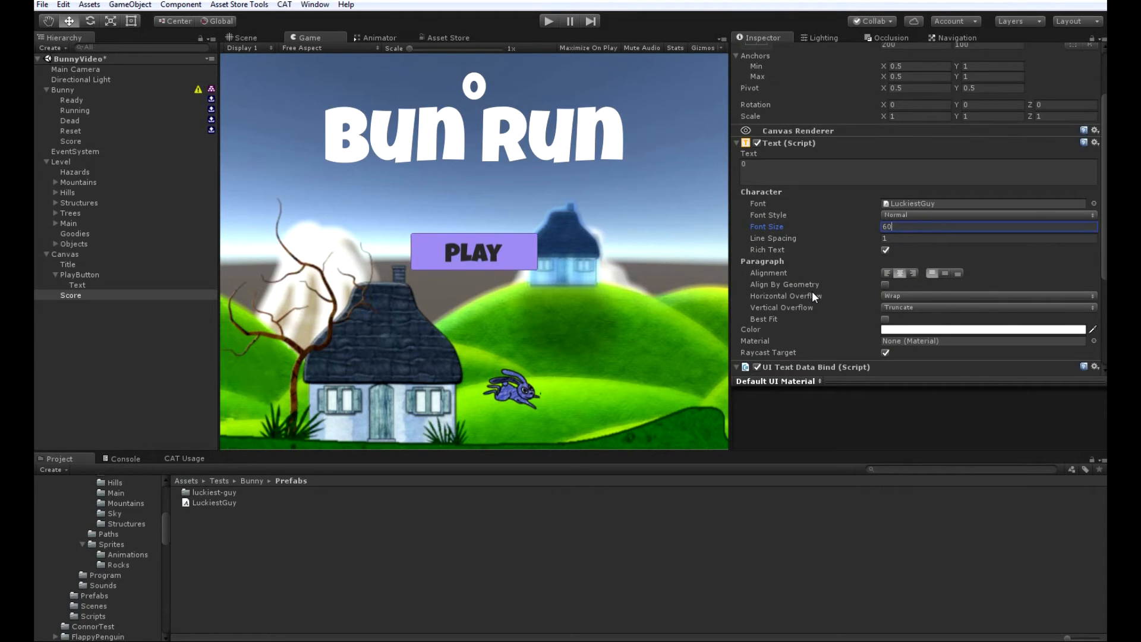
scroll(812, 291, "down", 5)
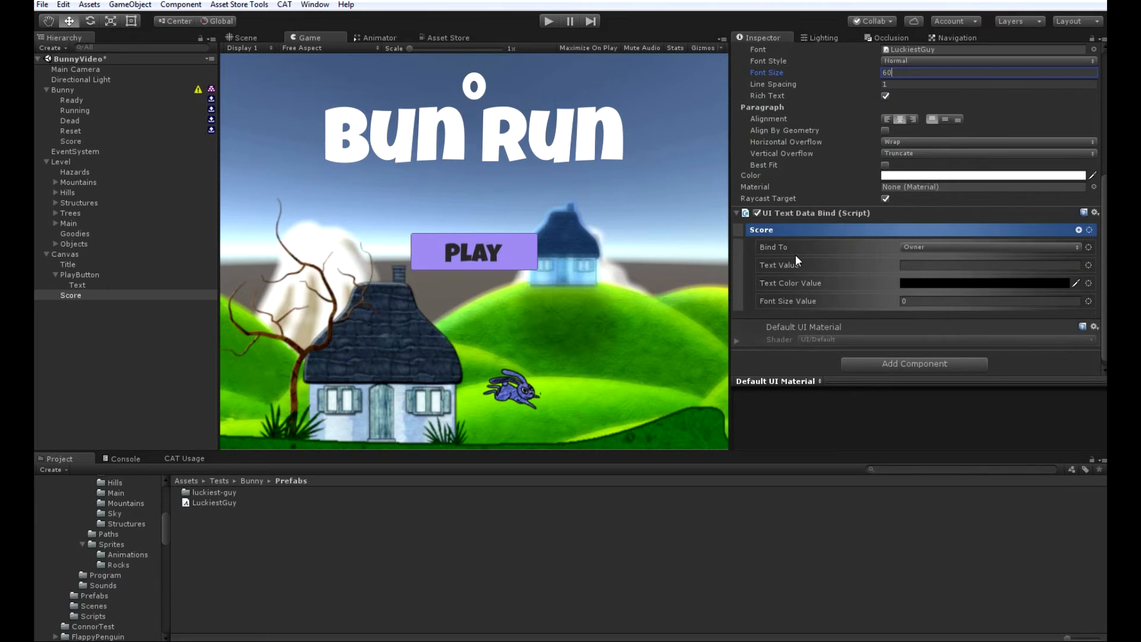
scroll(795, 255, "down", 1)
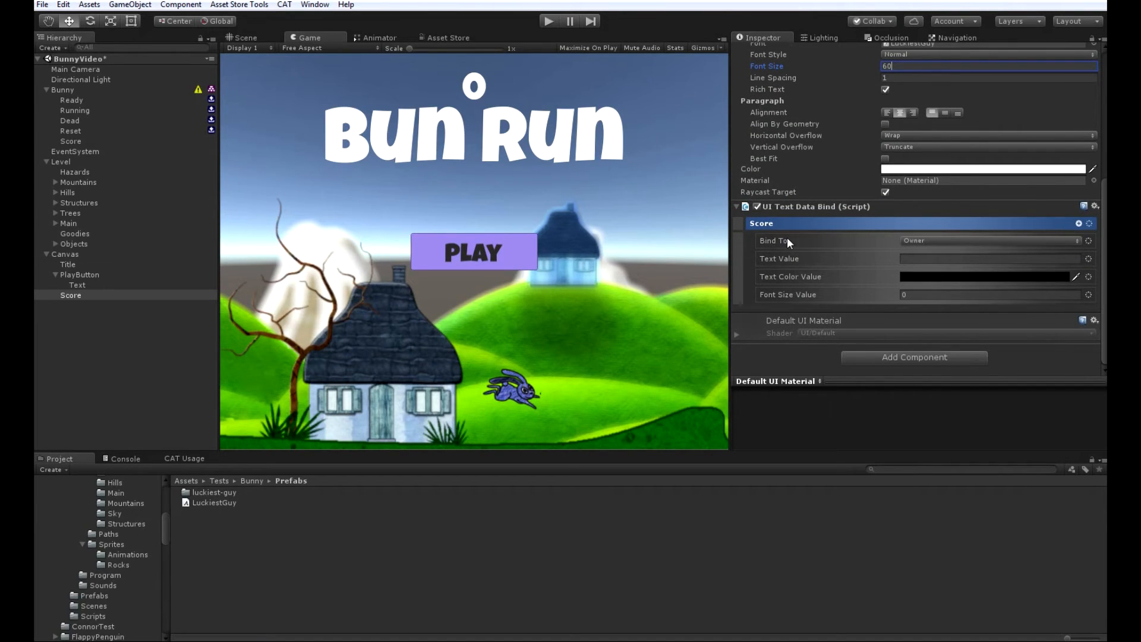
left_click(939, 239)
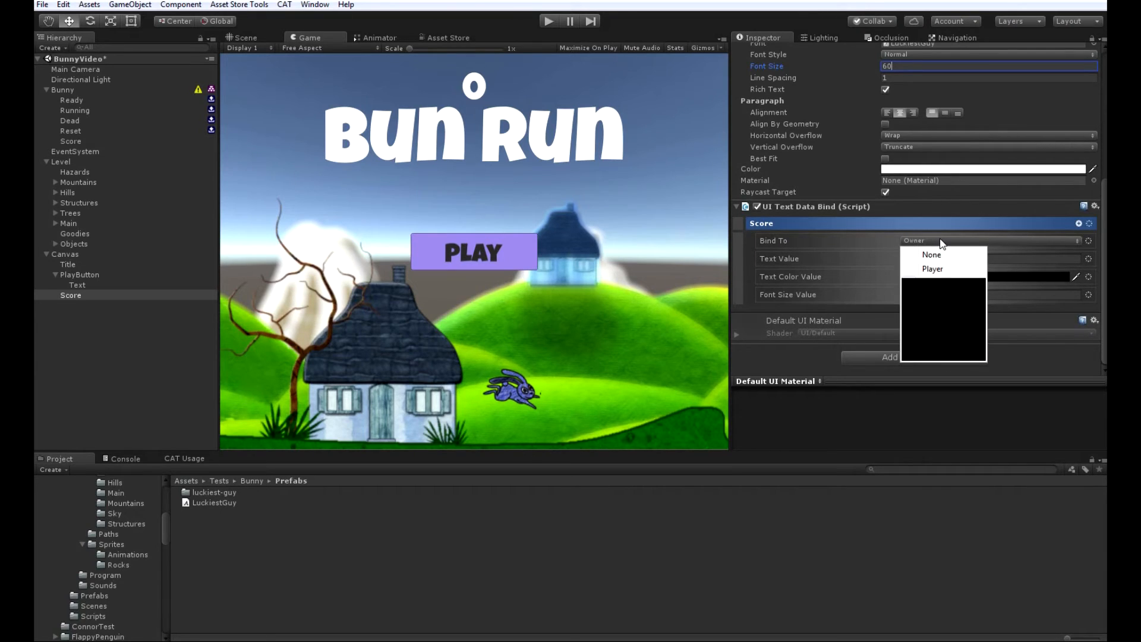
left_click(859, 230)
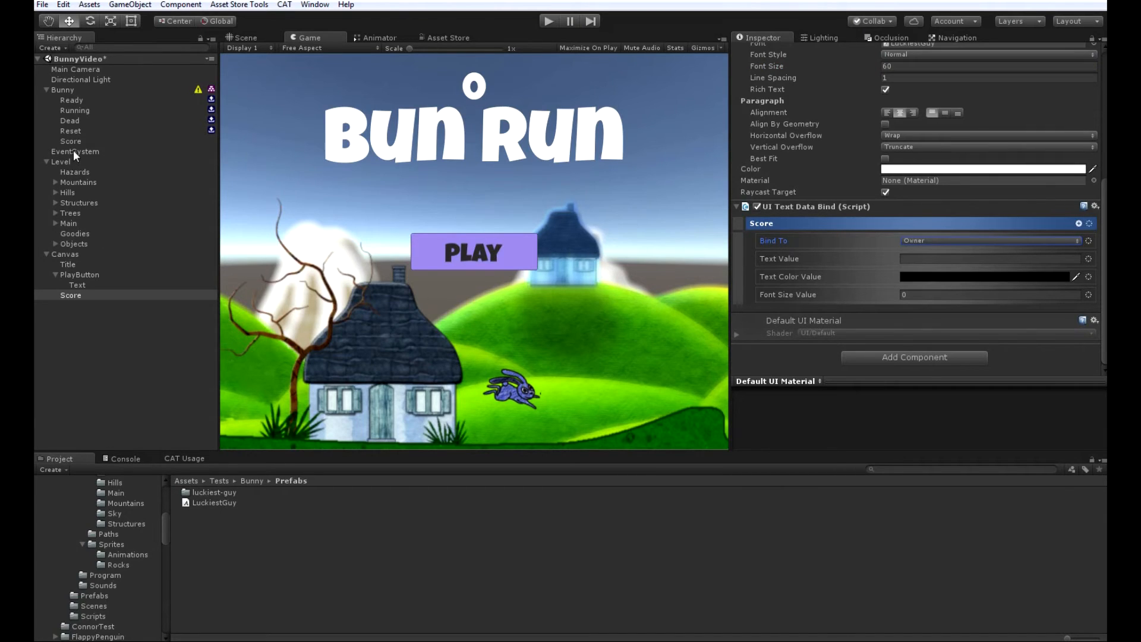
left_click(933, 237)
left_click(799, 244)
Switch the data bind's Text Value to an Owner reference and enter the Score value's reference name
left_click(1089, 258)
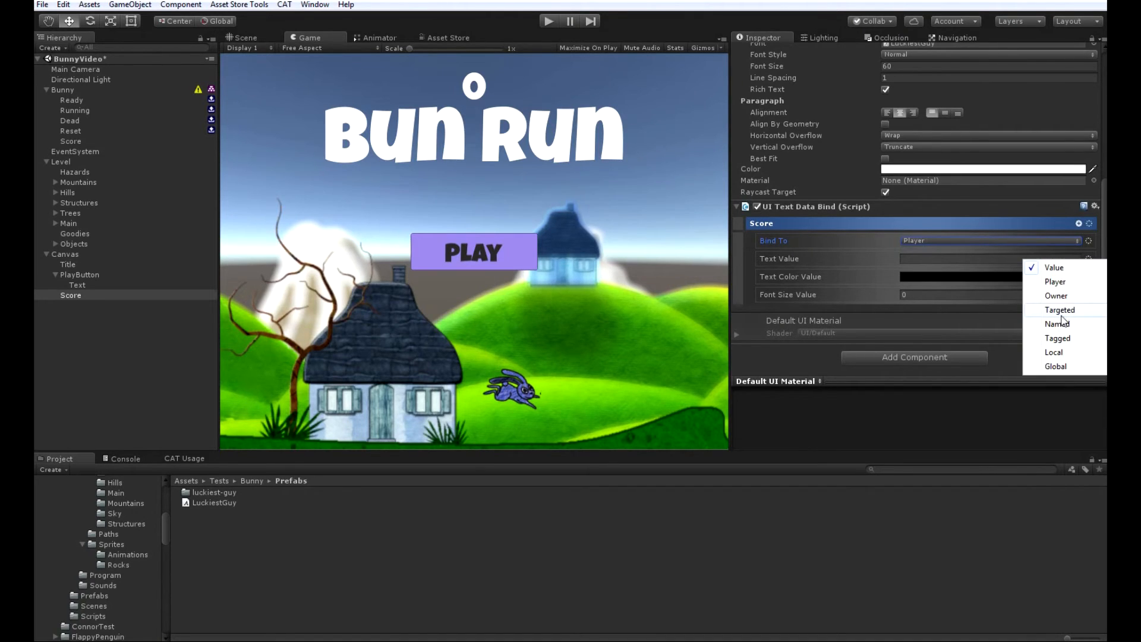
left_click(952, 416)
left_click(1089, 258)
left_click(1056, 295)
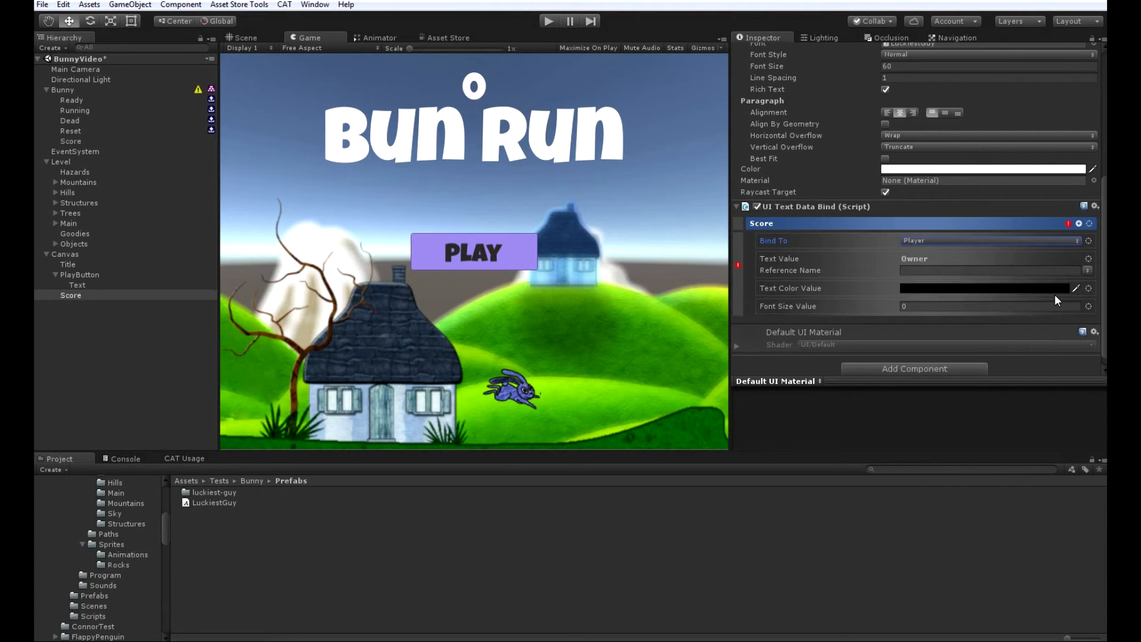
left_click(1082, 271)
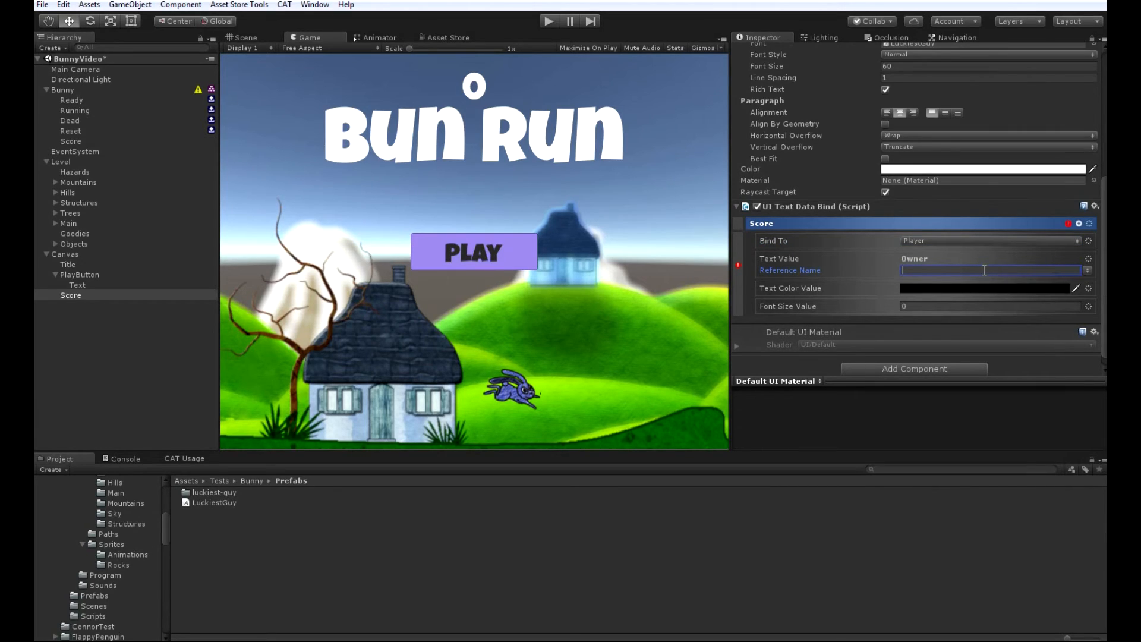
type("S")
Deactivate the Title, PlayButton and Score objects under the Canvas together
left_click(76, 266, "shift")
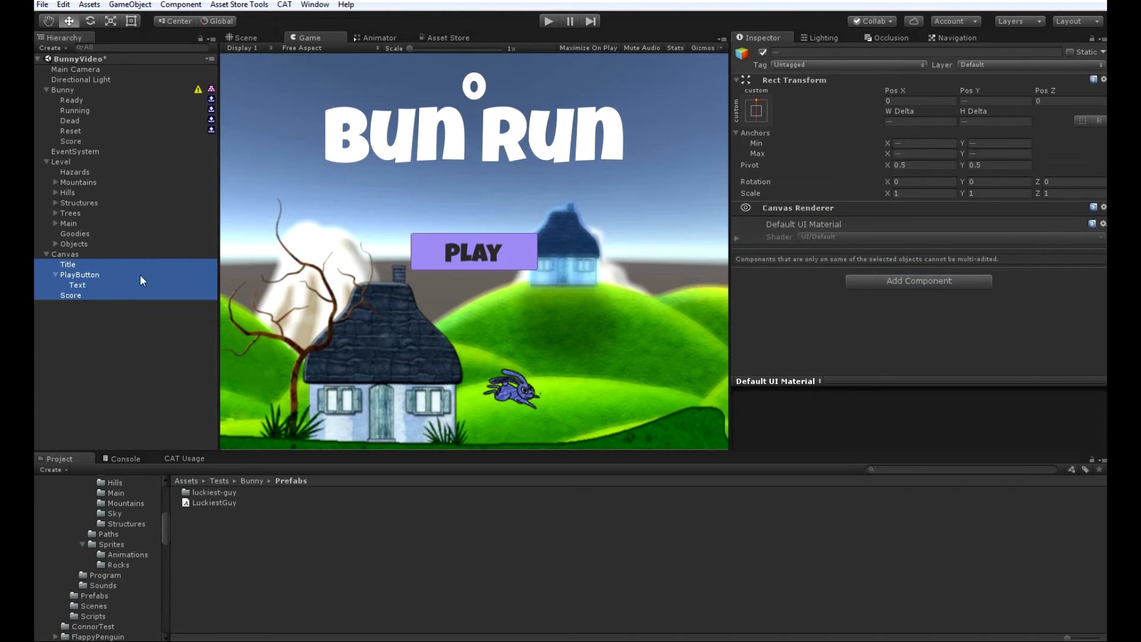
left_click(92, 295)
left_click(74, 273, "ctrl")
left_click(76, 265, "ctrl")
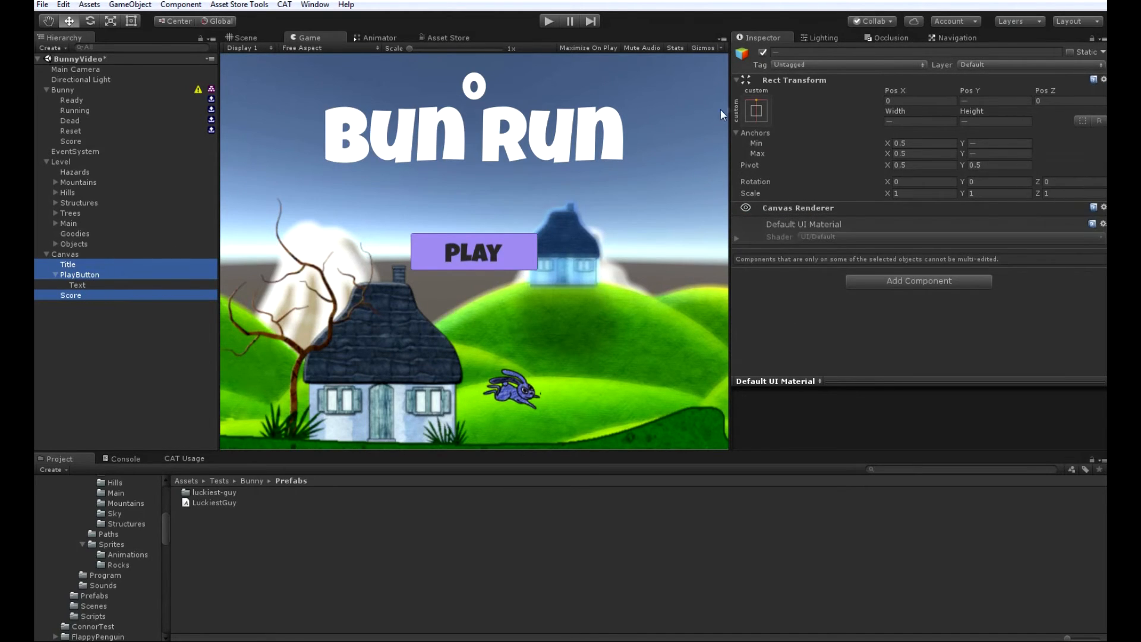
left_click(764, 53)
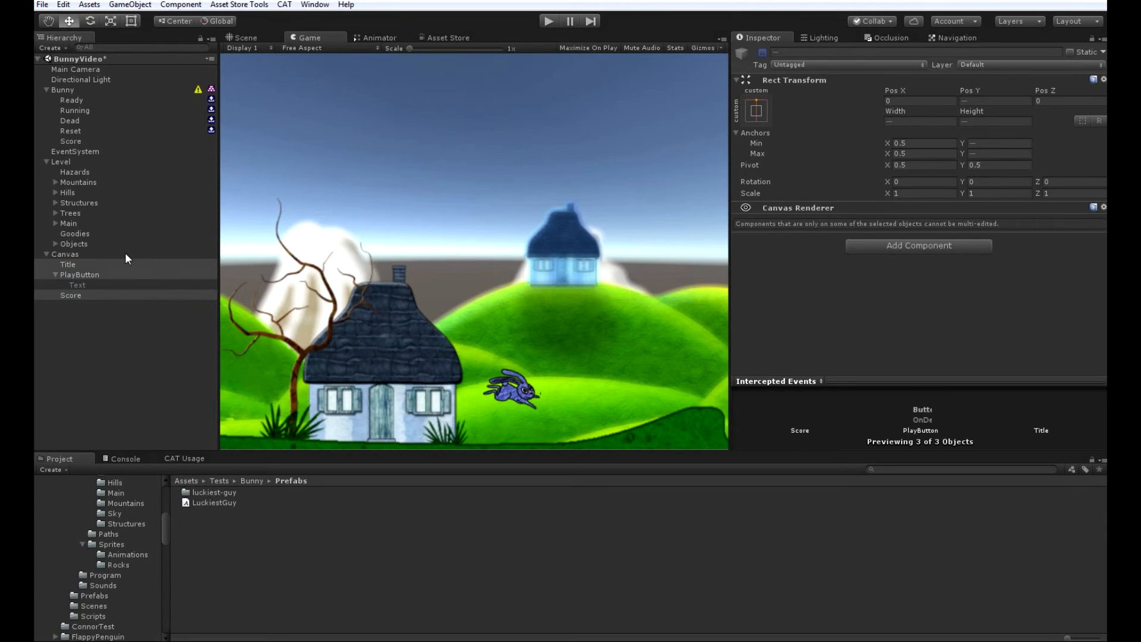
Open the Prefabs folder and add three Set Enabled actions to the Bunny's Ready state
left_click(94, 595)
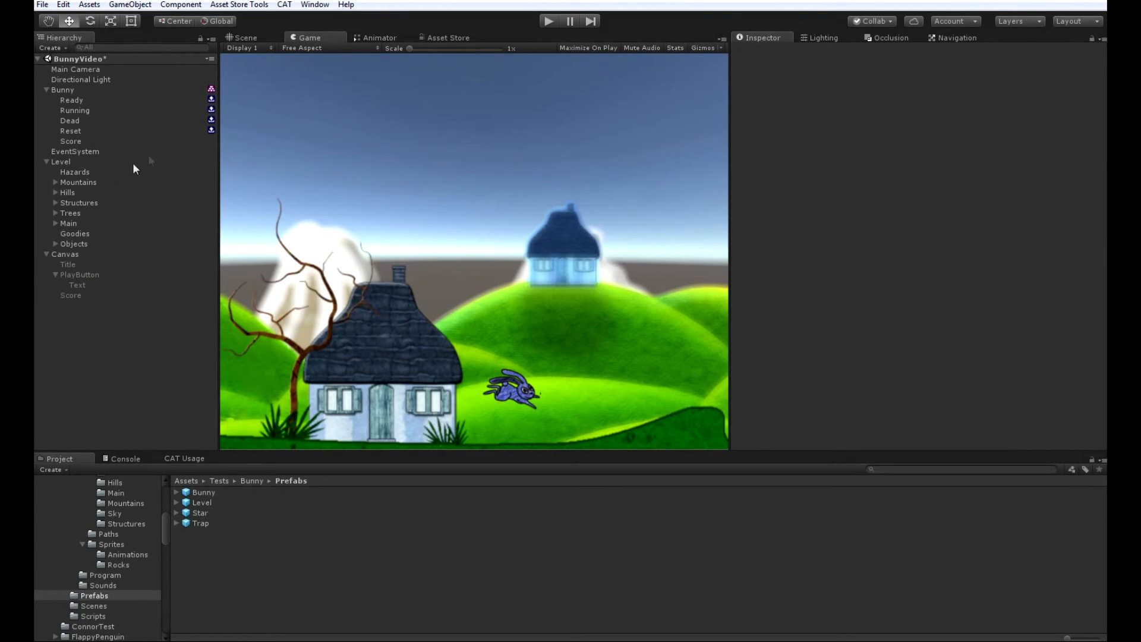
left_click(76, 103)
left_click(1089, 145)
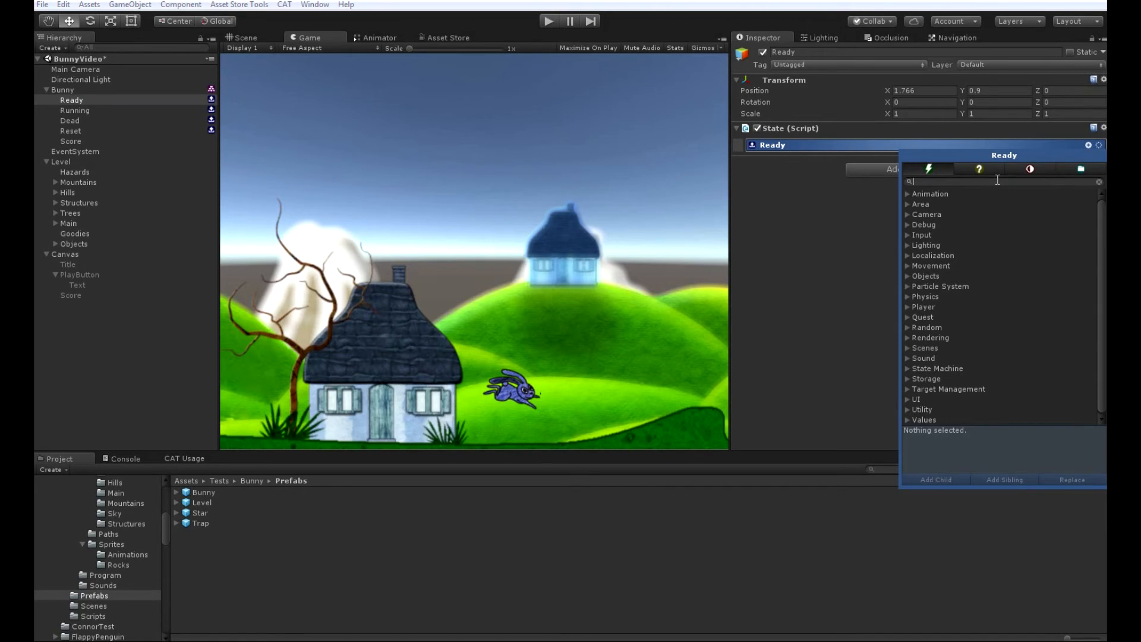
type("Enab")
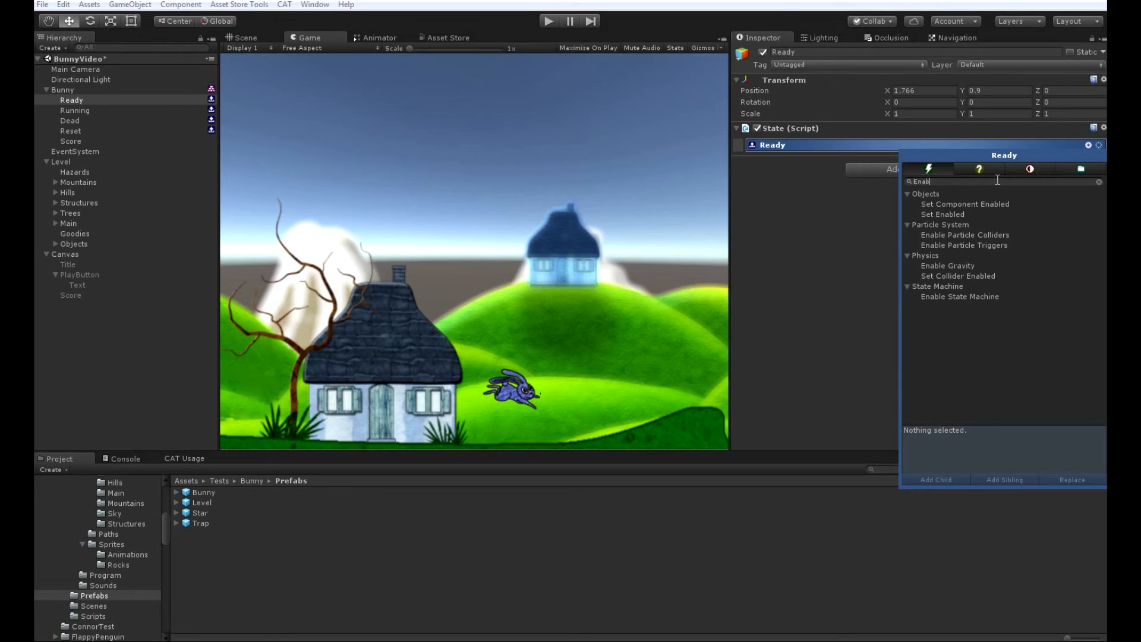
double_click(957, 215)
double_click(957, 215)
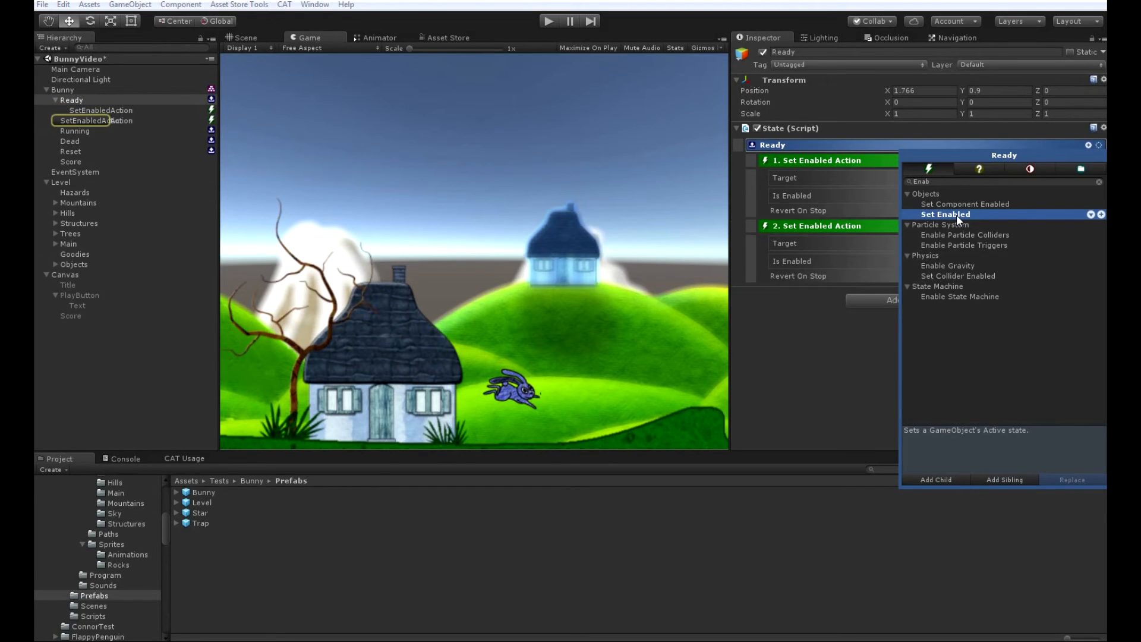
double_click(957, 216)
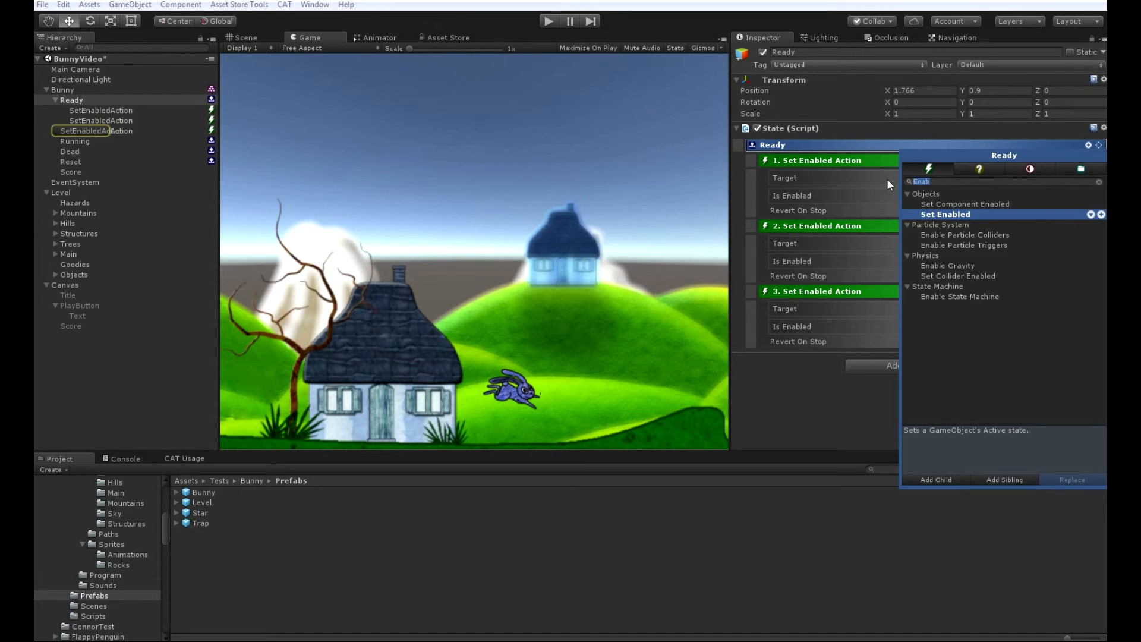
Add a Player Controller 2D action and a UI Button trigger to the Ready state
type("Play")
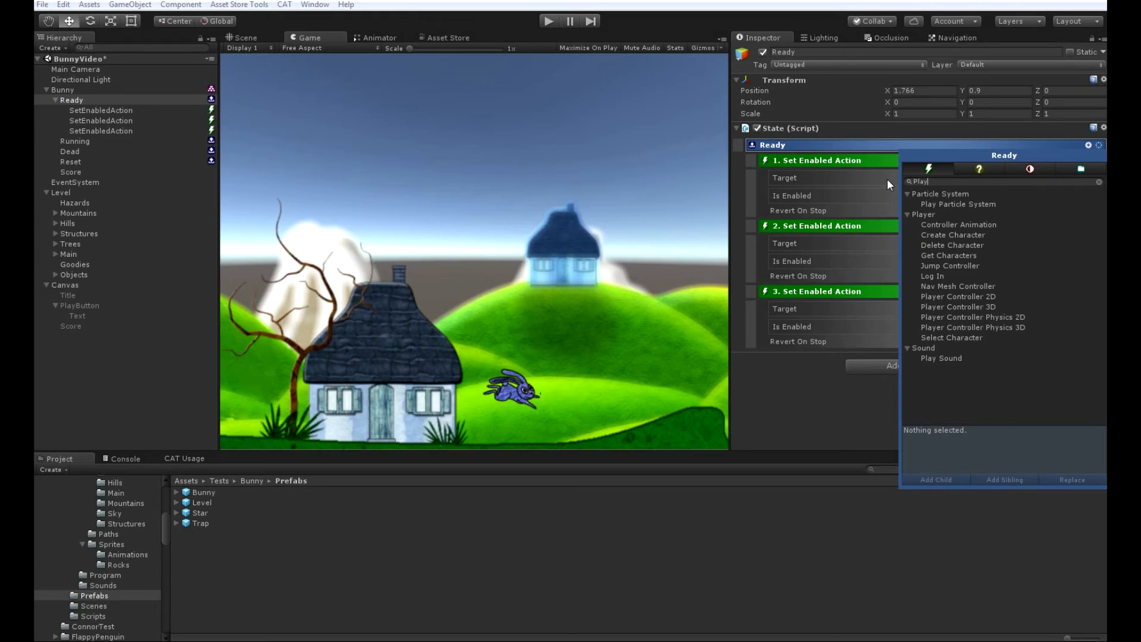
double_click(976, 297)
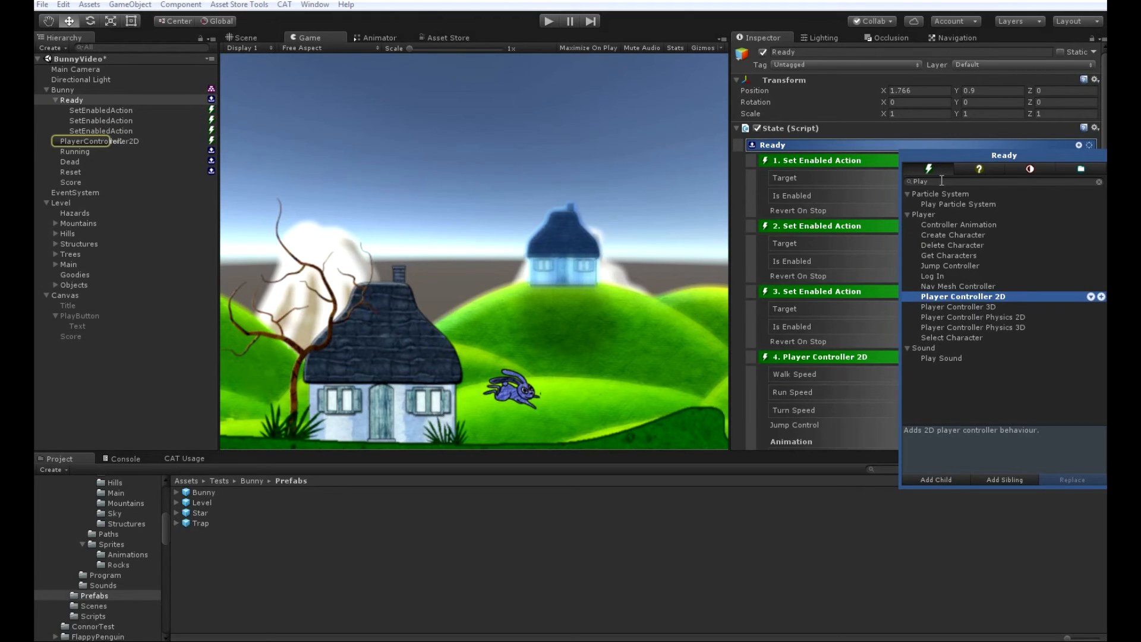
key("BackSpace")
left_click(1016, 168)
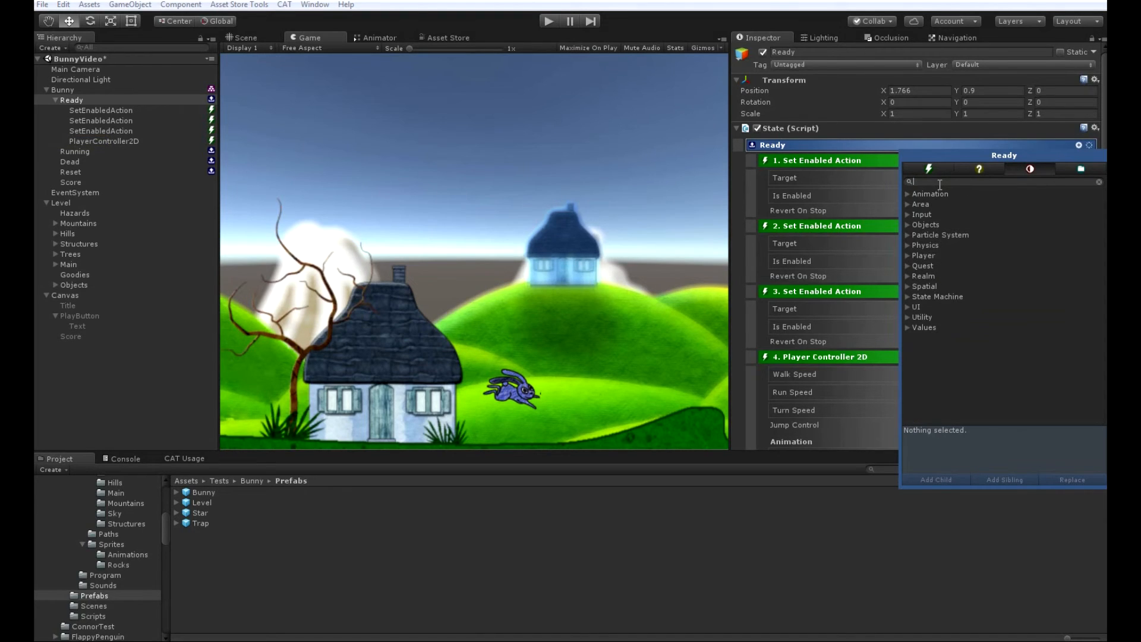
type("Butt")
double_click(943, 233)
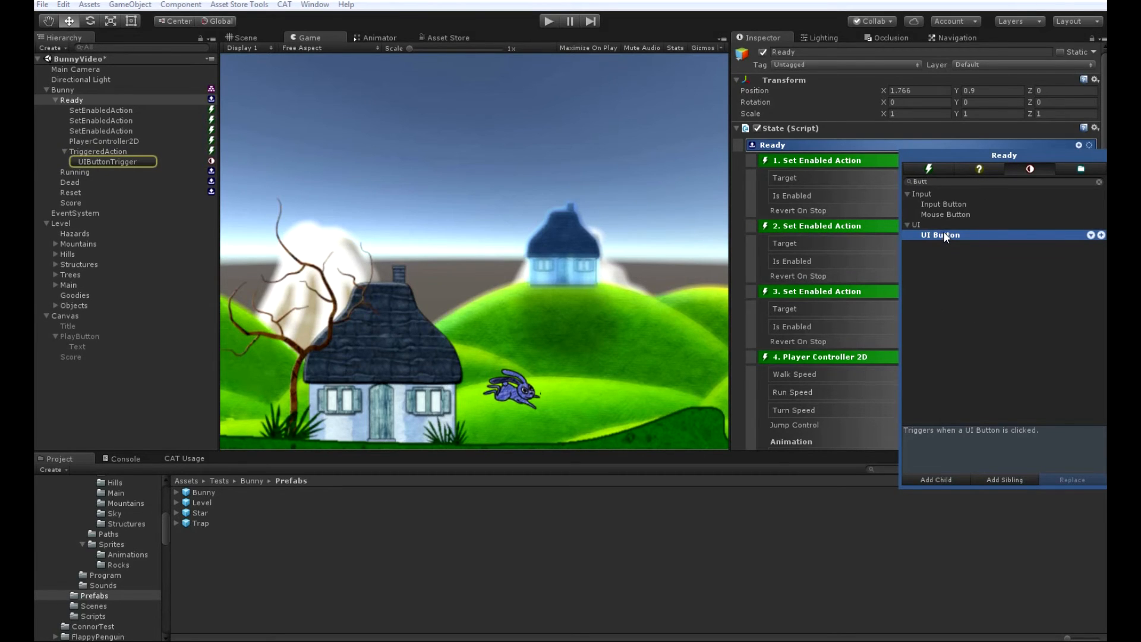
left_click(739, 428)
Add a Change State action inside the Ready state's Triggered Action
scroll(830, 374, "down", 8)
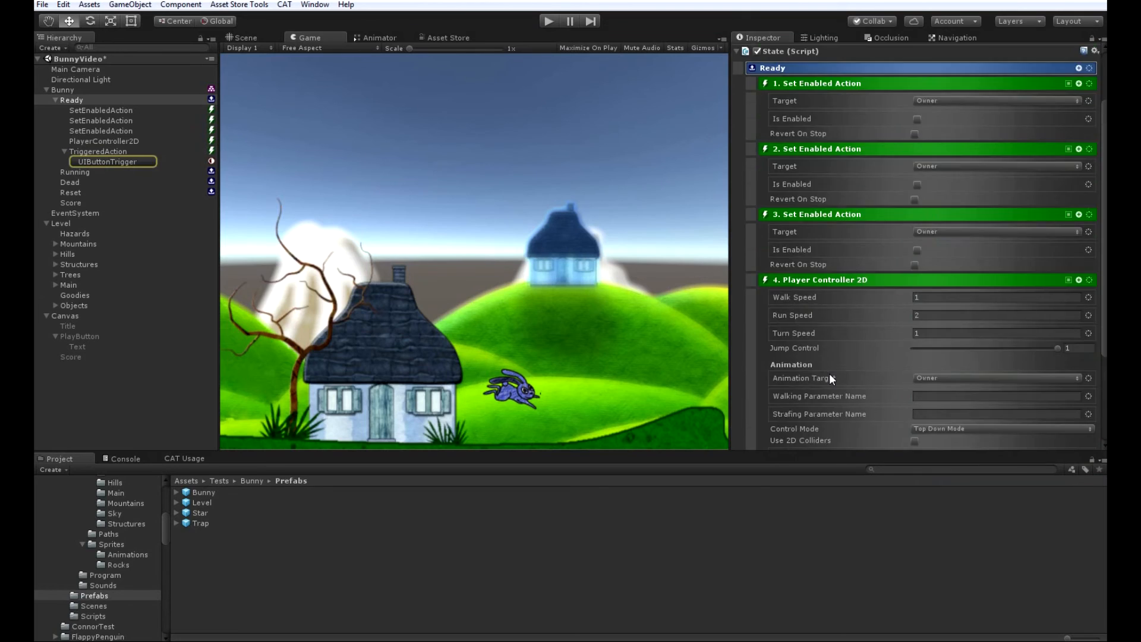
left_click(1079, 337)
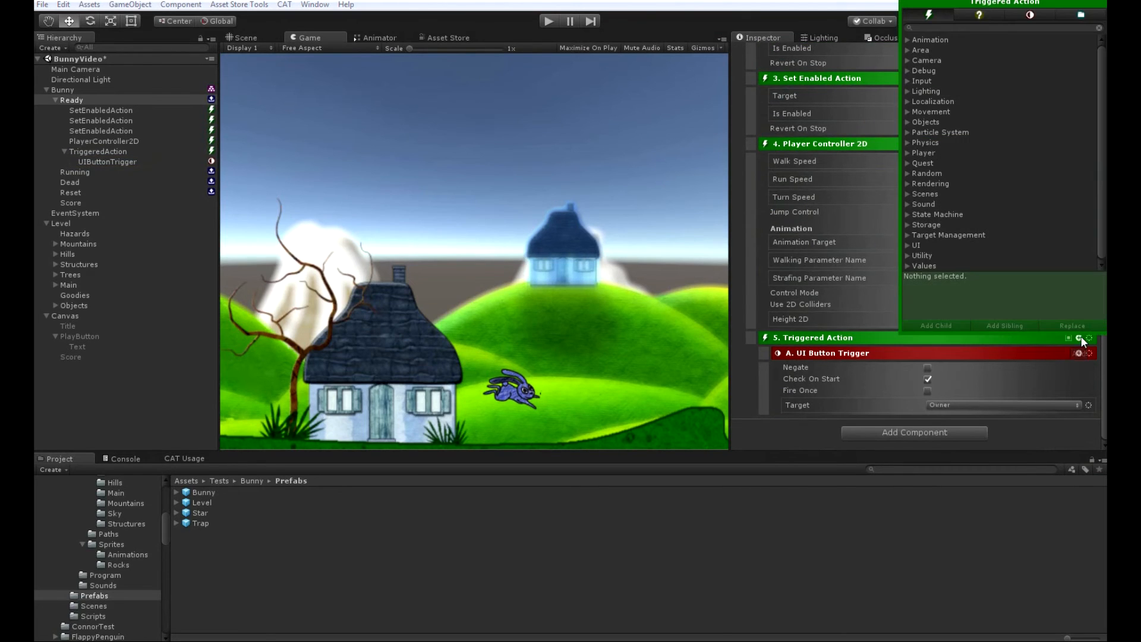
left_click(910, 216)
double_click(948, 225)
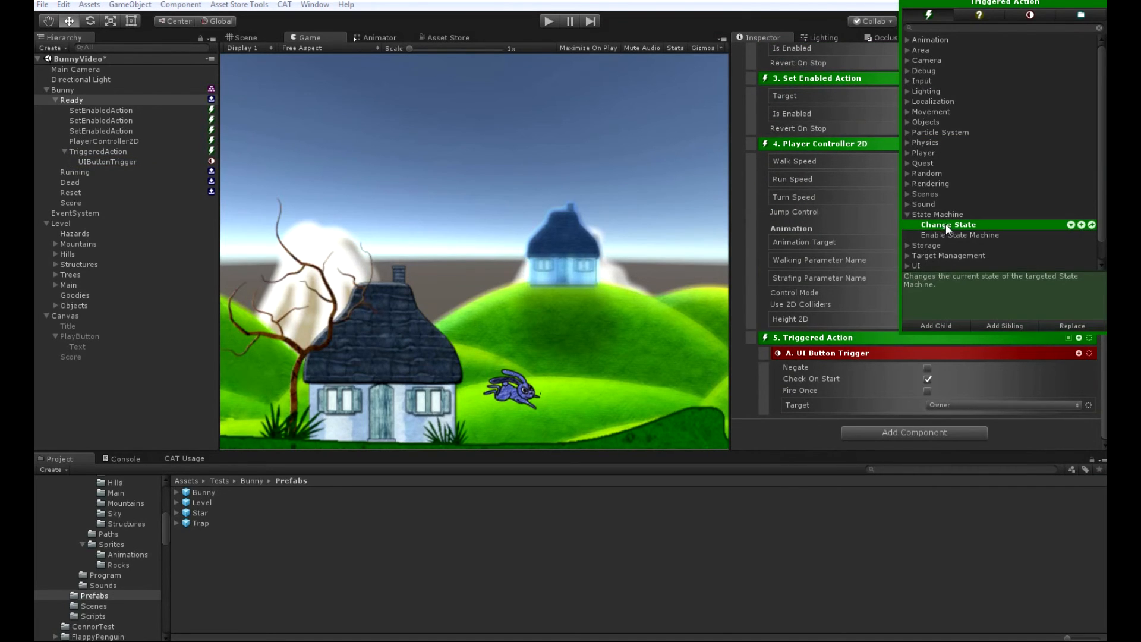
left_click(736, 388)
Target the first Set Enabled action at the Named object Canvas with path Title, turning on Is Enabled and Revert On Stop
scroll(744, 380, "up", 6)
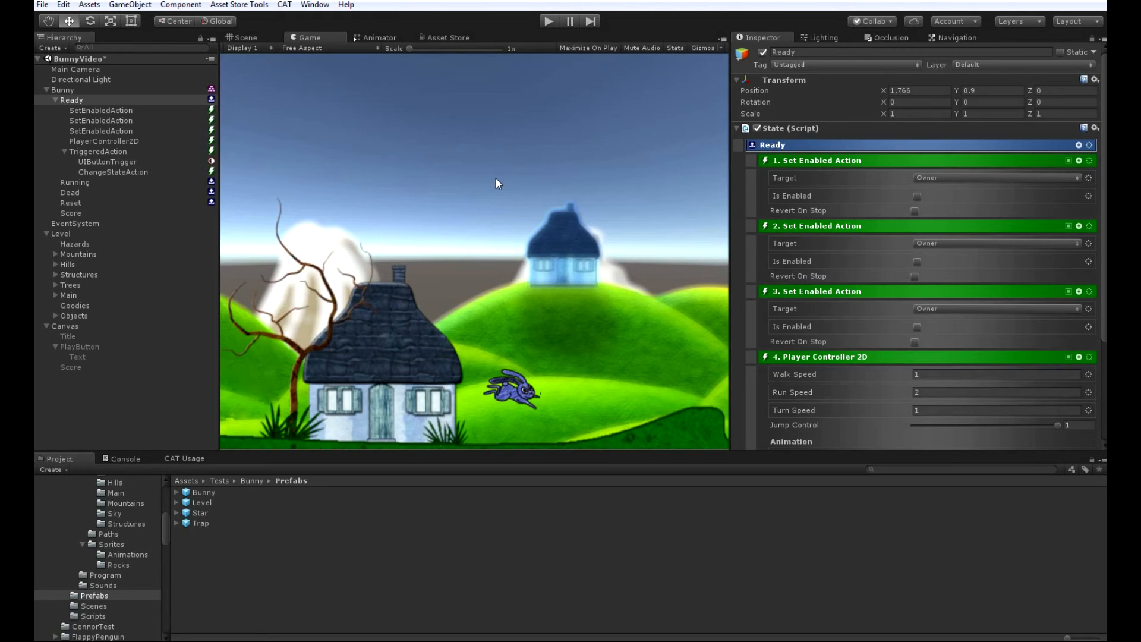
left_click(973, 177)
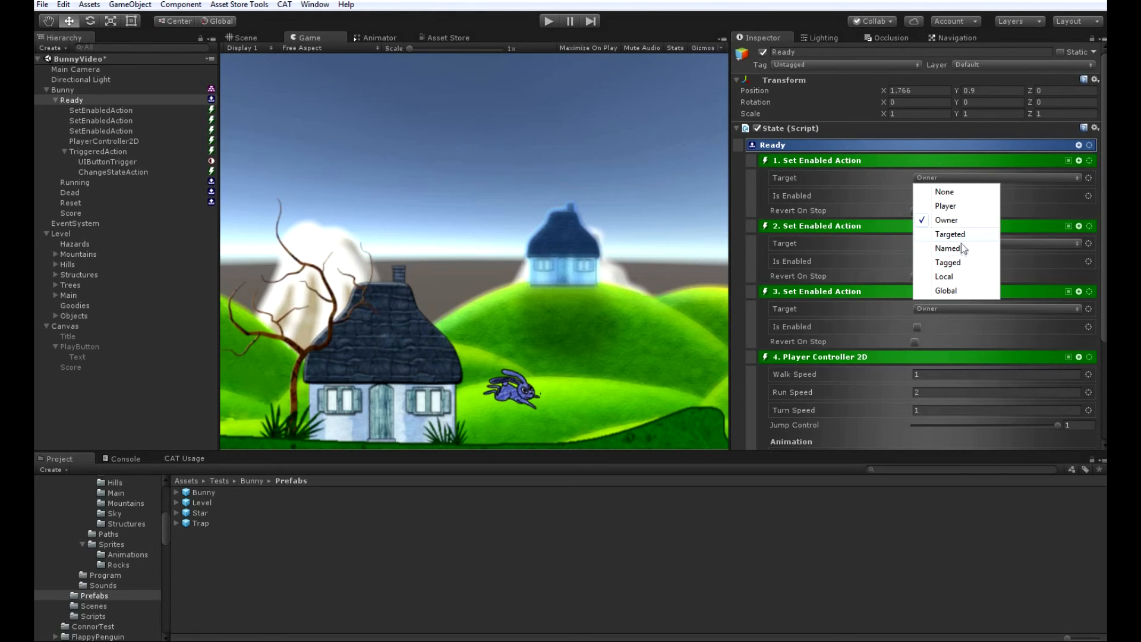
left_click(962, 248)
left_click_drag(77, 328, 940, 180)
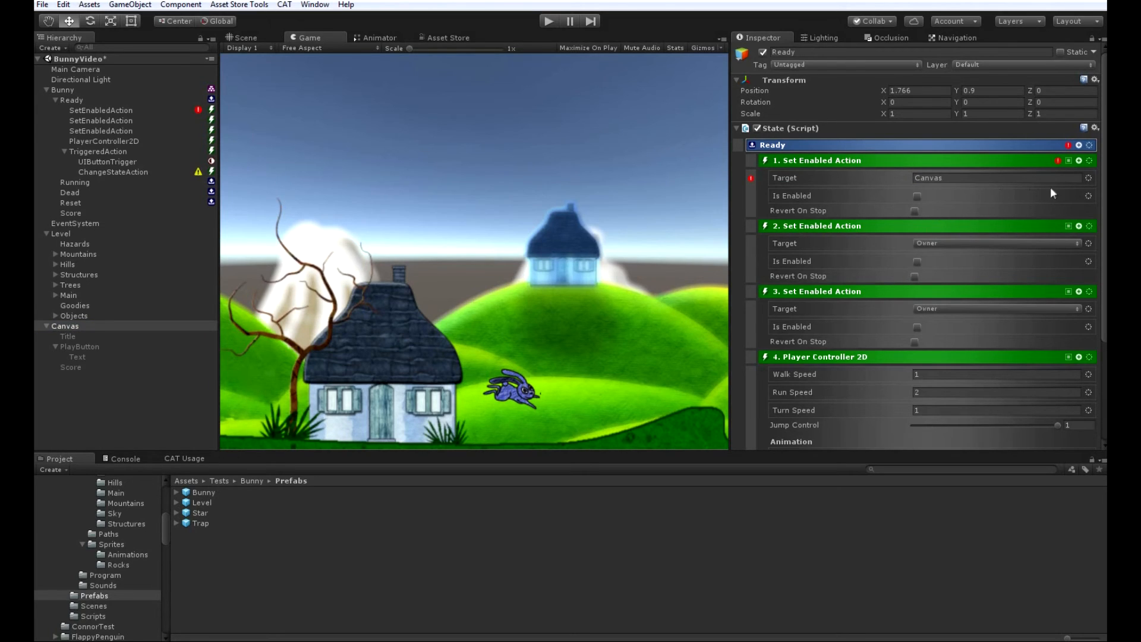
left_click(1091, 178)
mouse_move(1058, 302)
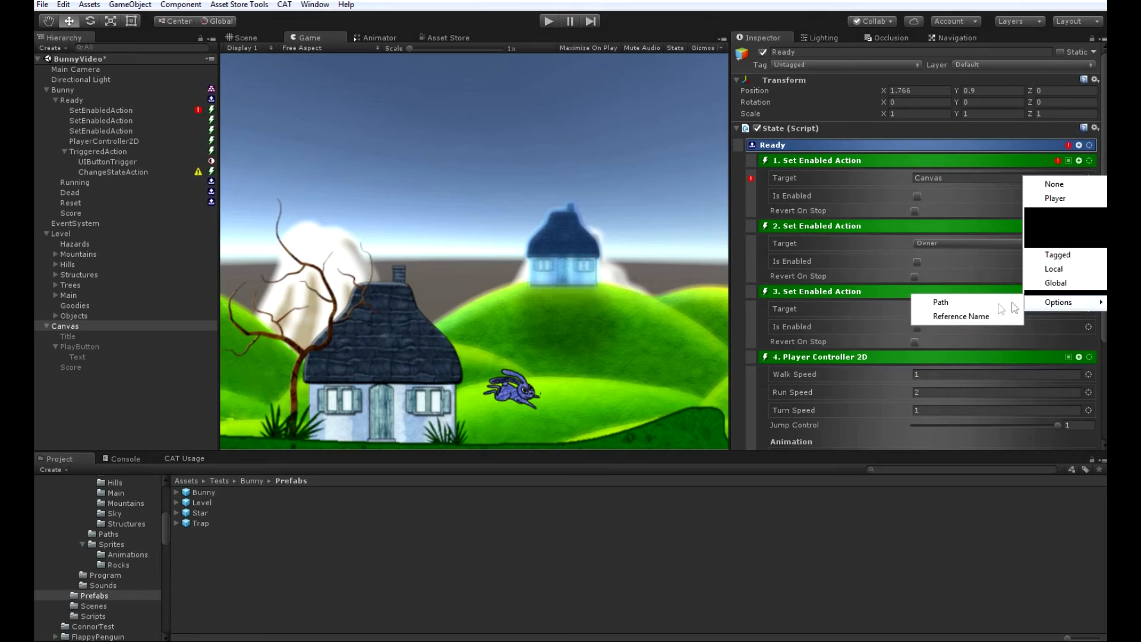
left_click(981, 302)
left_click(942, 189)
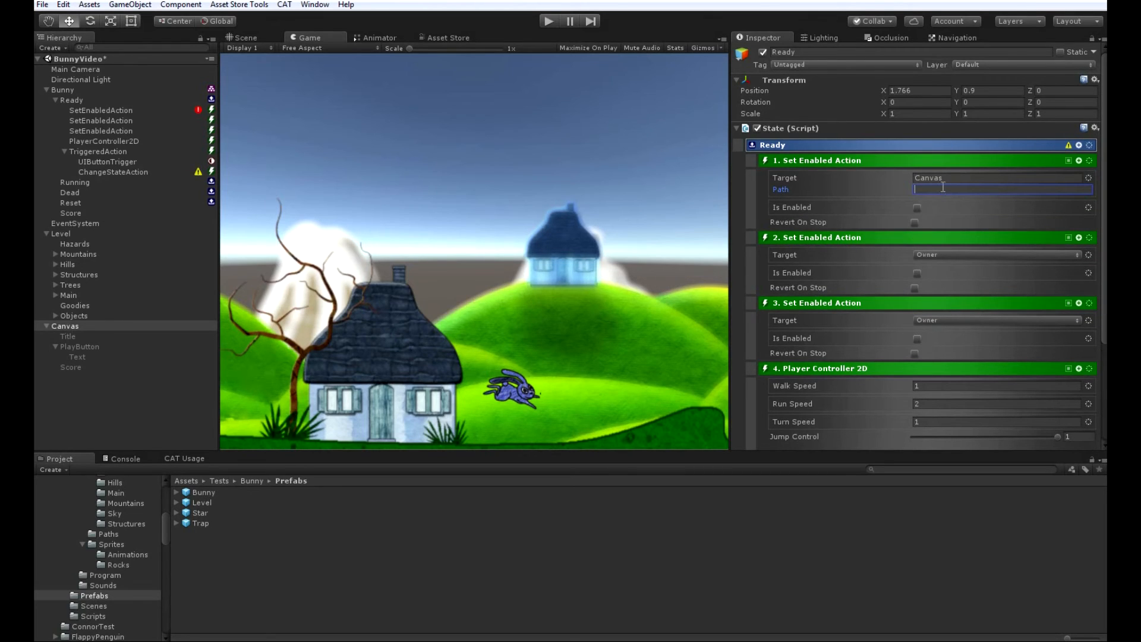
type("Title")
left_click(916, 207)
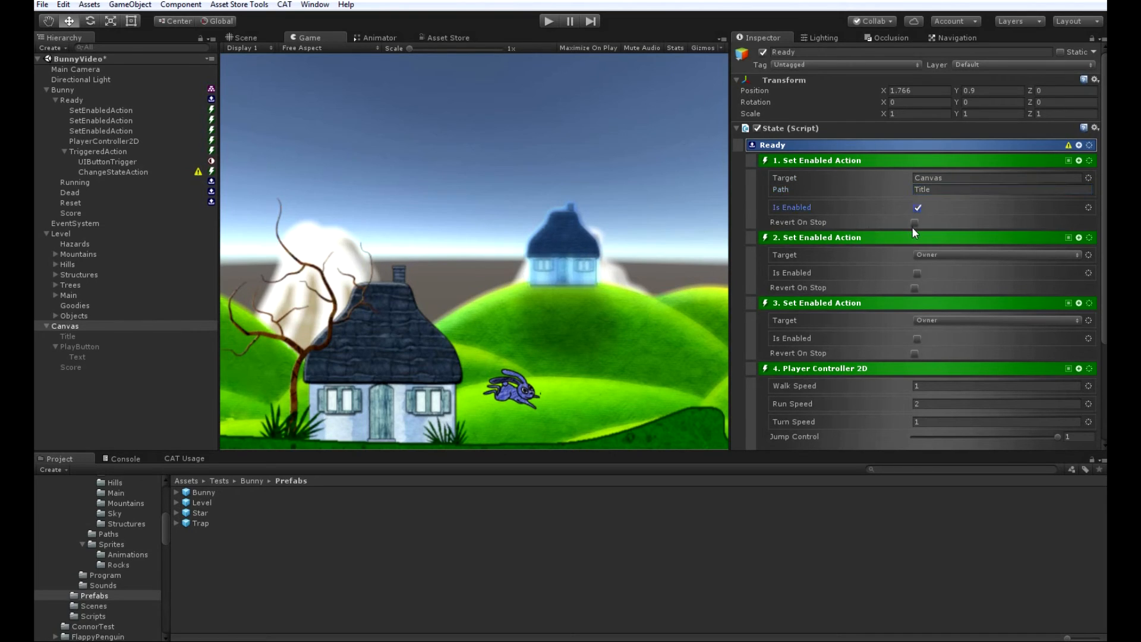
left_click(914, 224)
Target the second Set Enabled action at the Named object Canvas with path PlayButton, turning on Is Enabled and Revert On Stop
left_click(957, 253)
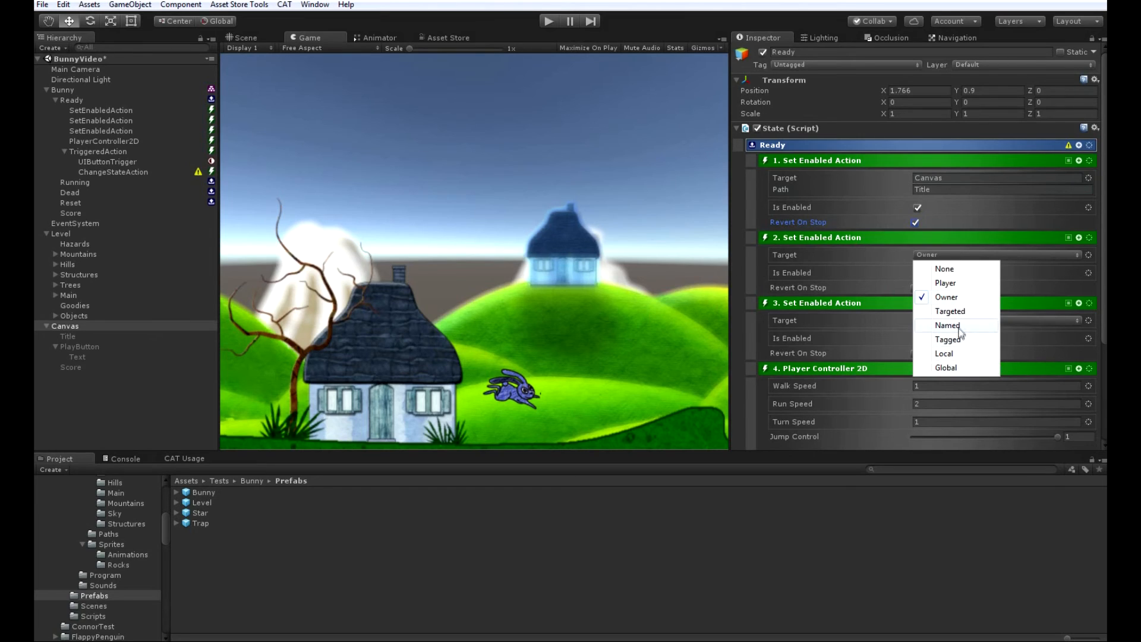
left_click(931, 264)
left_click(928, 254)
type("Canvas")
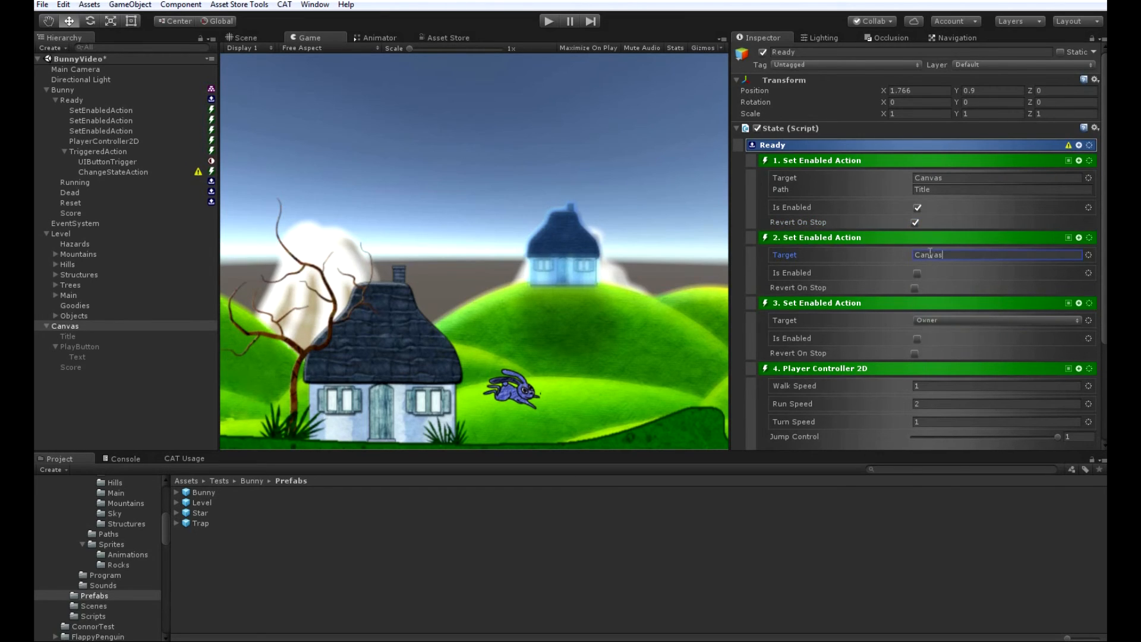
left_click(1089, 255)
mouse_move(1060, 389)
left_click(951, 384)
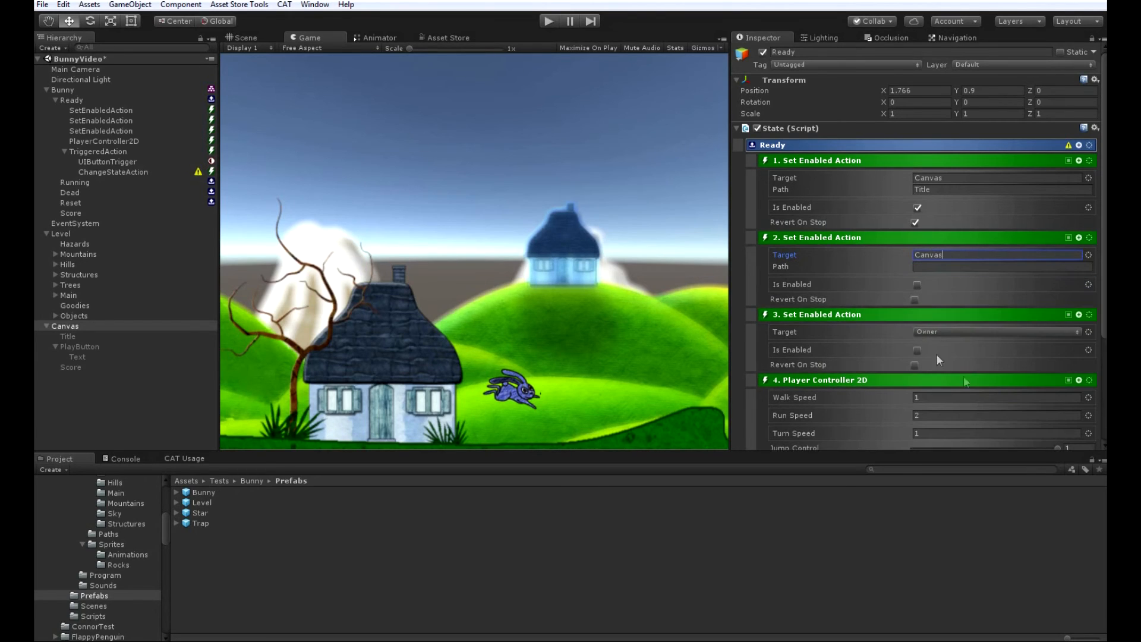
left_click(938, 265)
type("PlayButton")
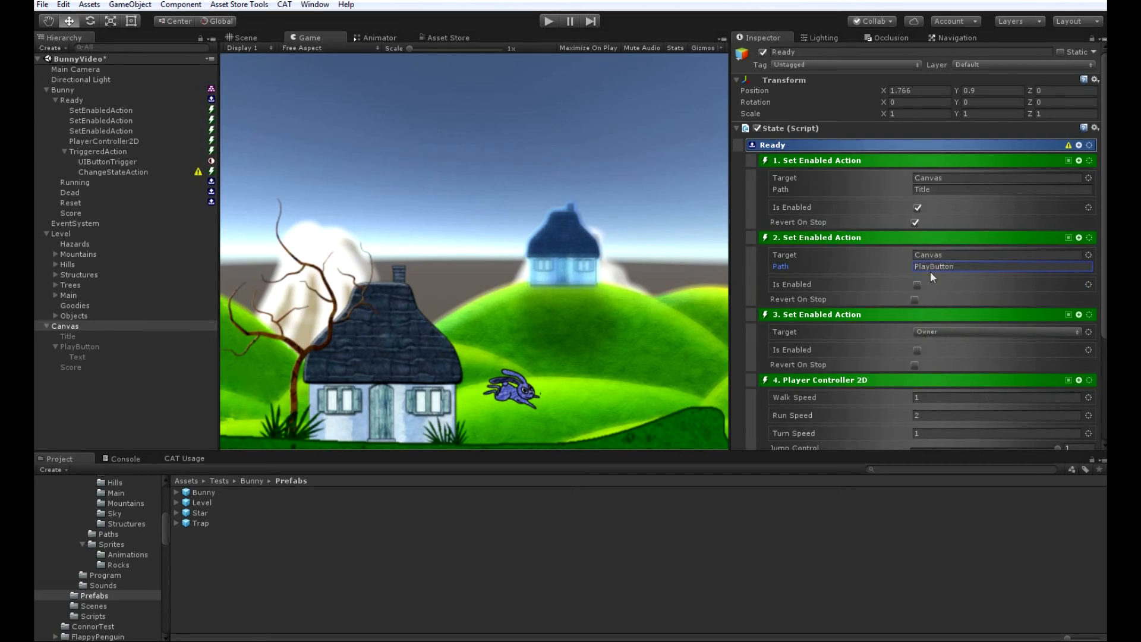
left_click(918, 284)
left_click(915, 299)
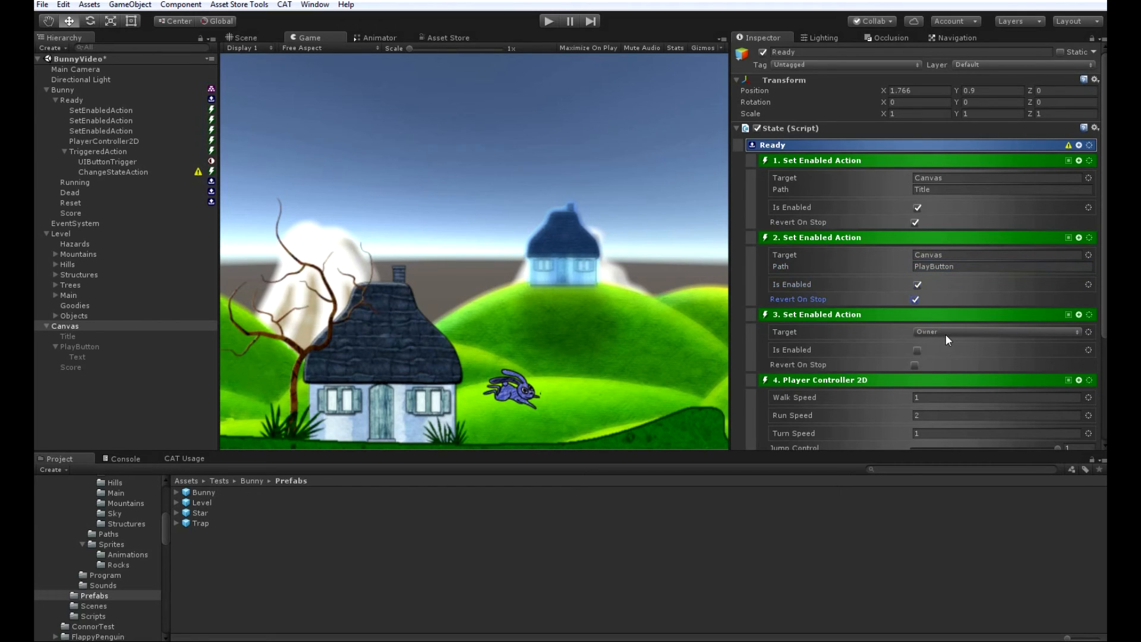
Target the third Set Enabled action at the Named object Canvas with path Score
left_click(947, 333)
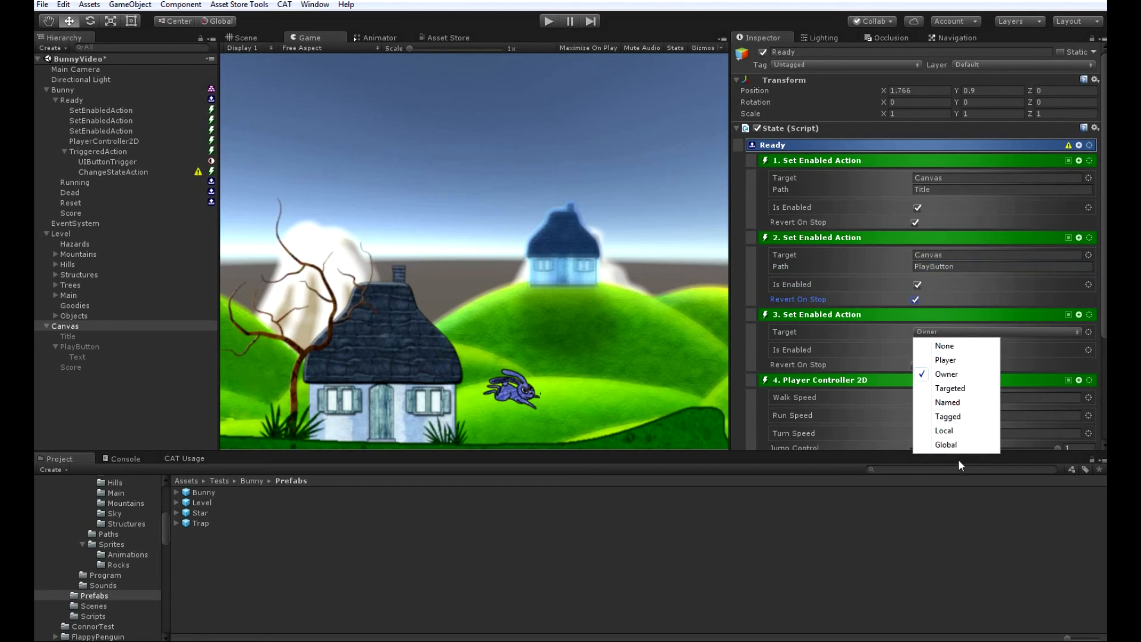
left_click(958, 410)
left_click(942, 331)
type("Canvas")
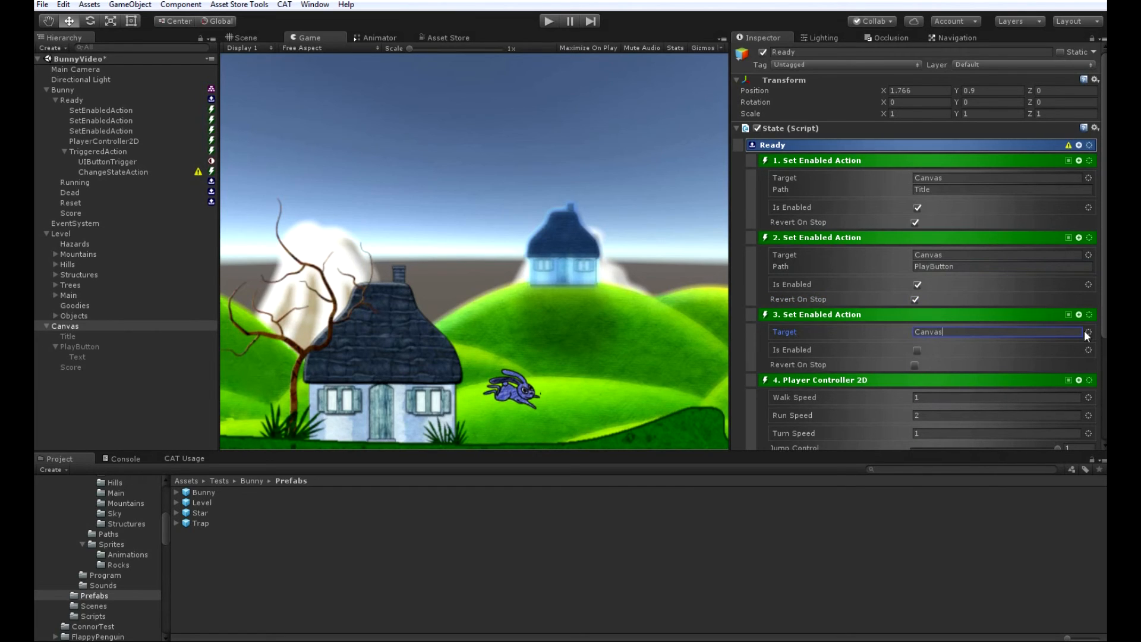
left_click(1089, 331)
mouse_move(1056, 456)
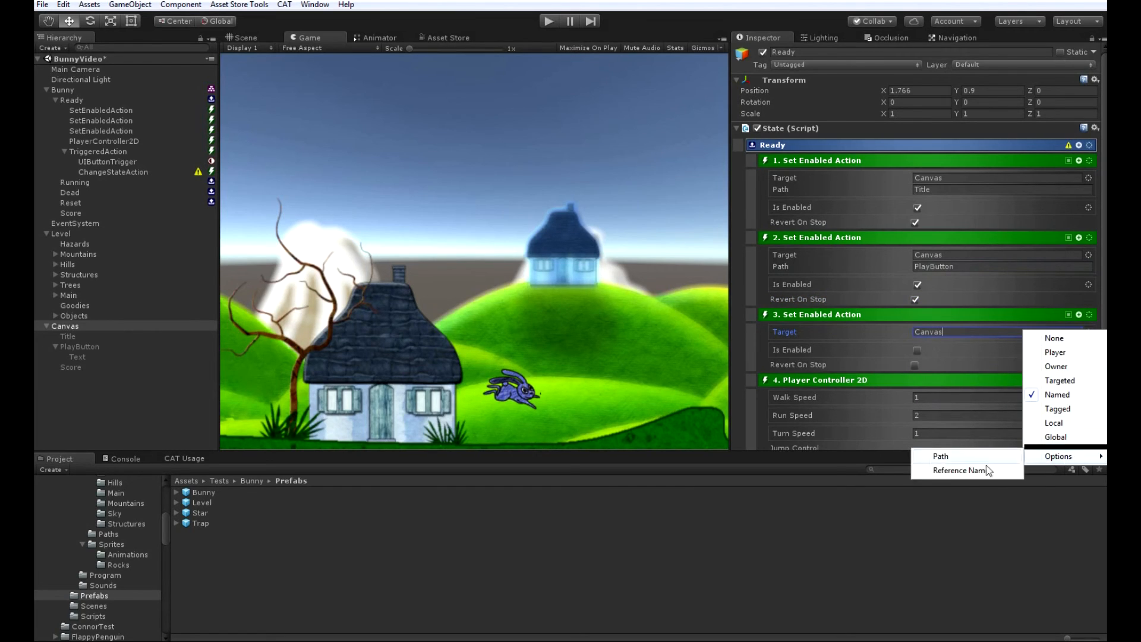
left_click(947, 457)
left_click(930, 343)
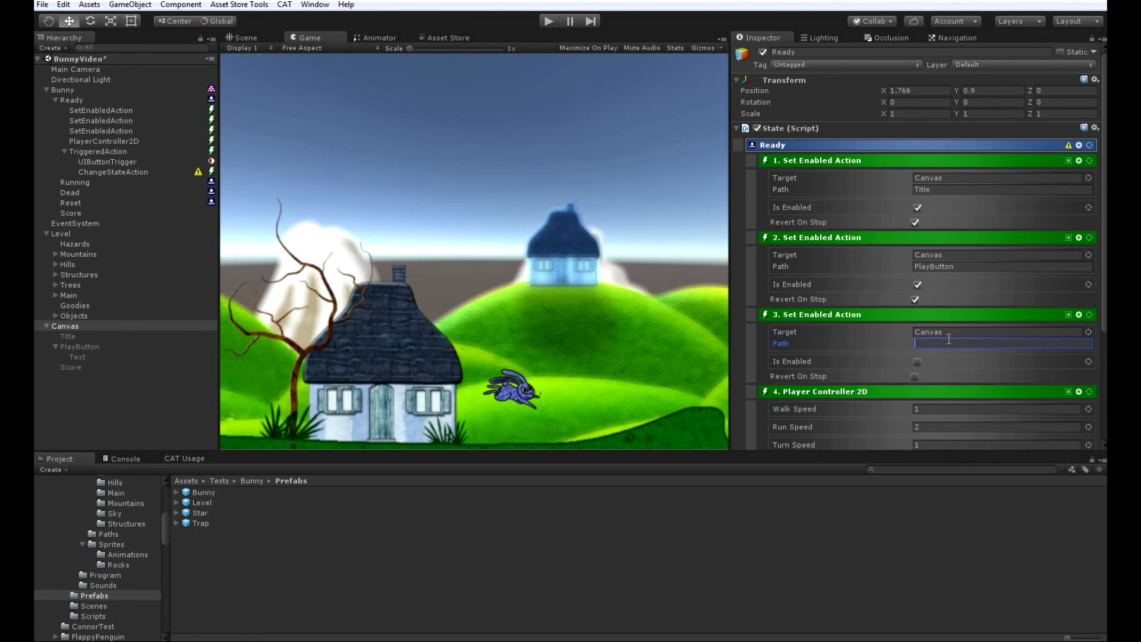
type("Score")
Configure Player Controller 2D with Walk Speed 3, Side Scroll Mode, 2D colliders on and Height 2D 0.25
scroll(863, 368, "down", 6)
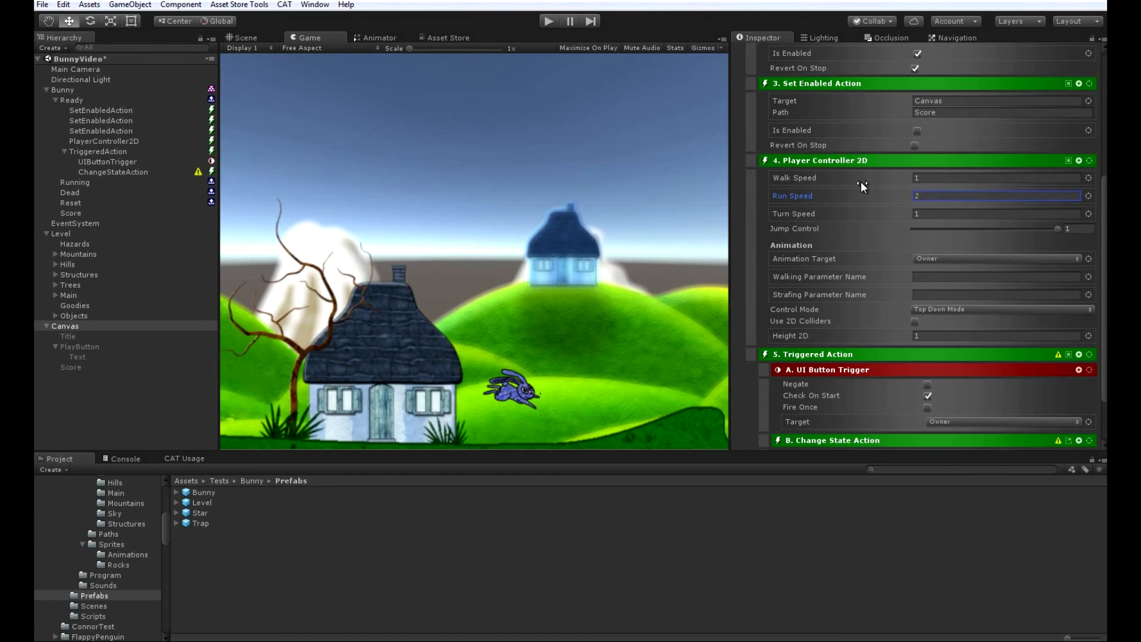
left_click(867, 176)
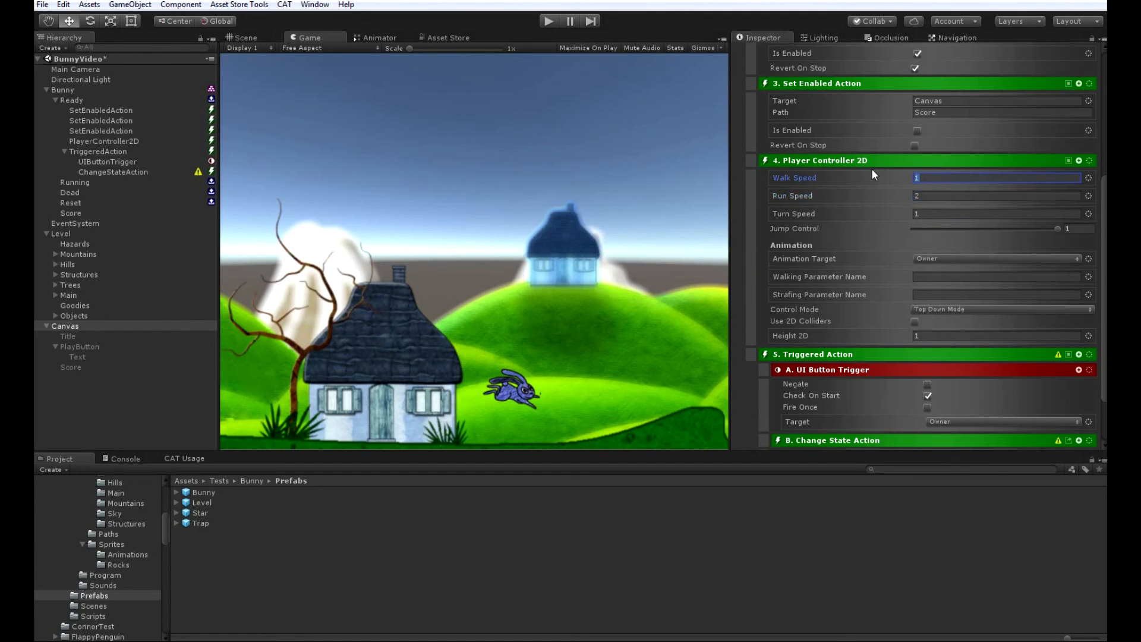
type("3")
left_click(949, 308)
left_click(934, 336)
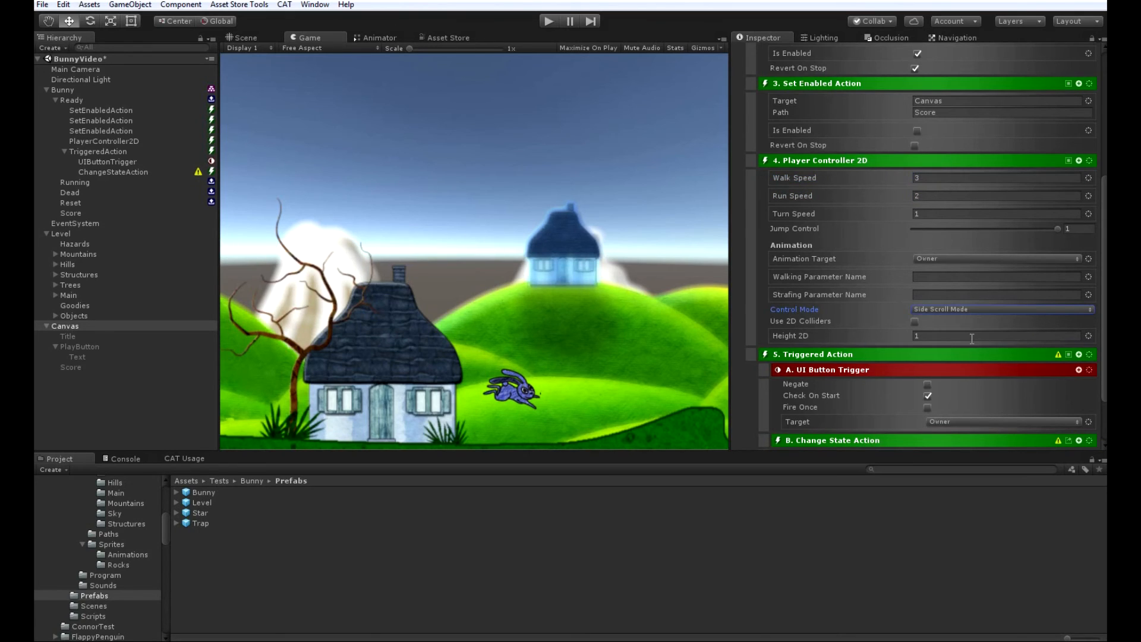
left_click(915, 322)
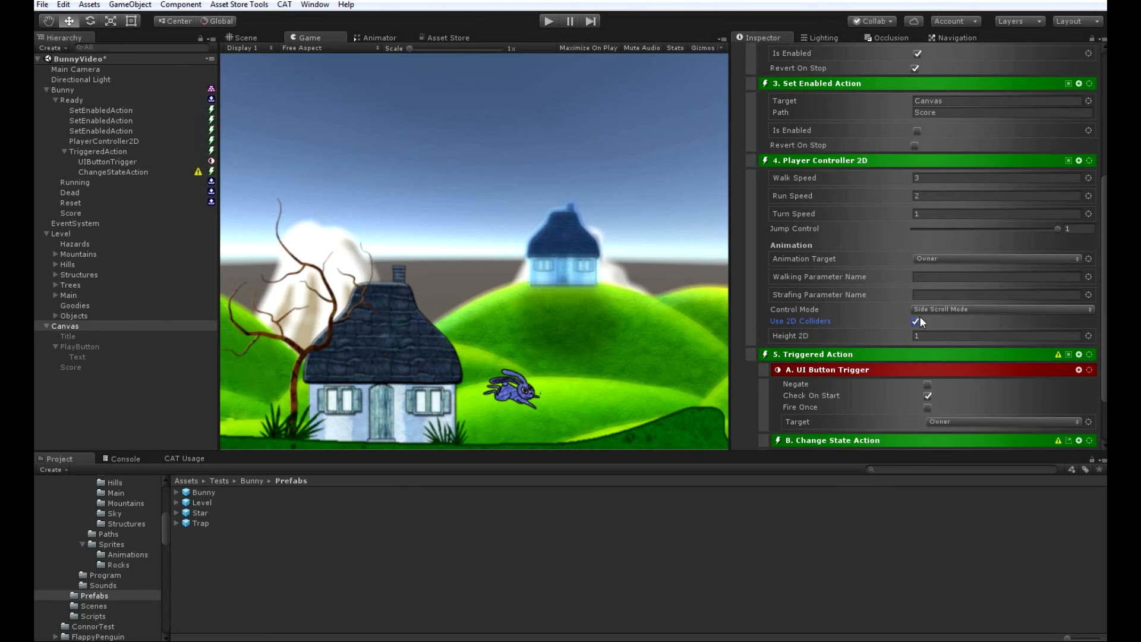
left_click(916, 336)
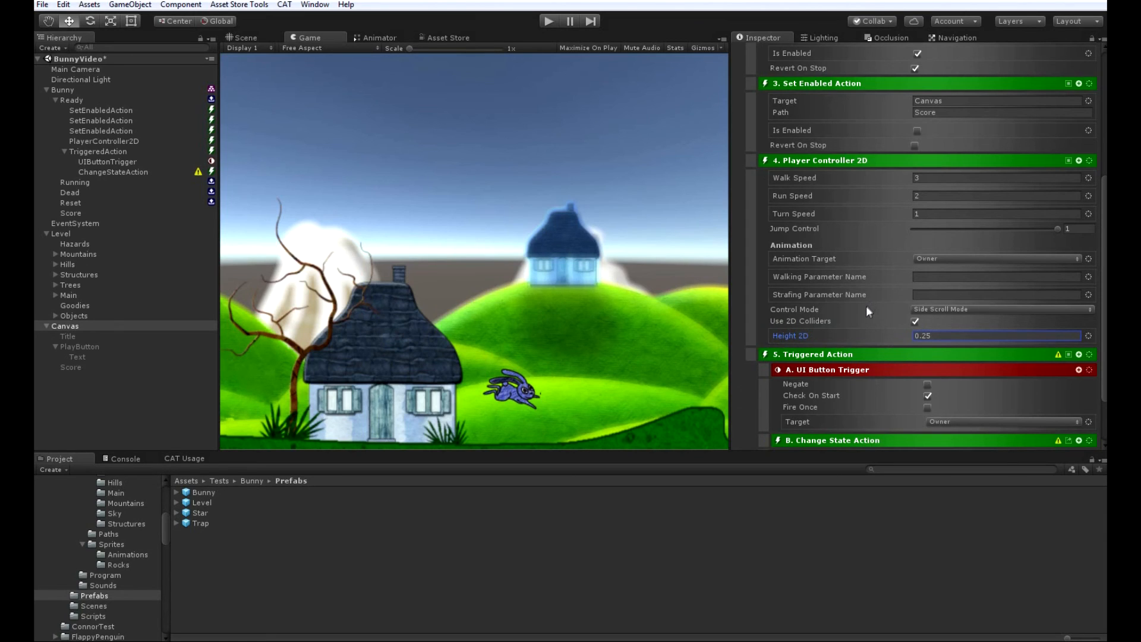
Assign the Canvas's PlayButton as the UI Button Trigger's target and the Bunny's Running state as the Change State Action's State Name
scroll(866, 306, "down", 3)
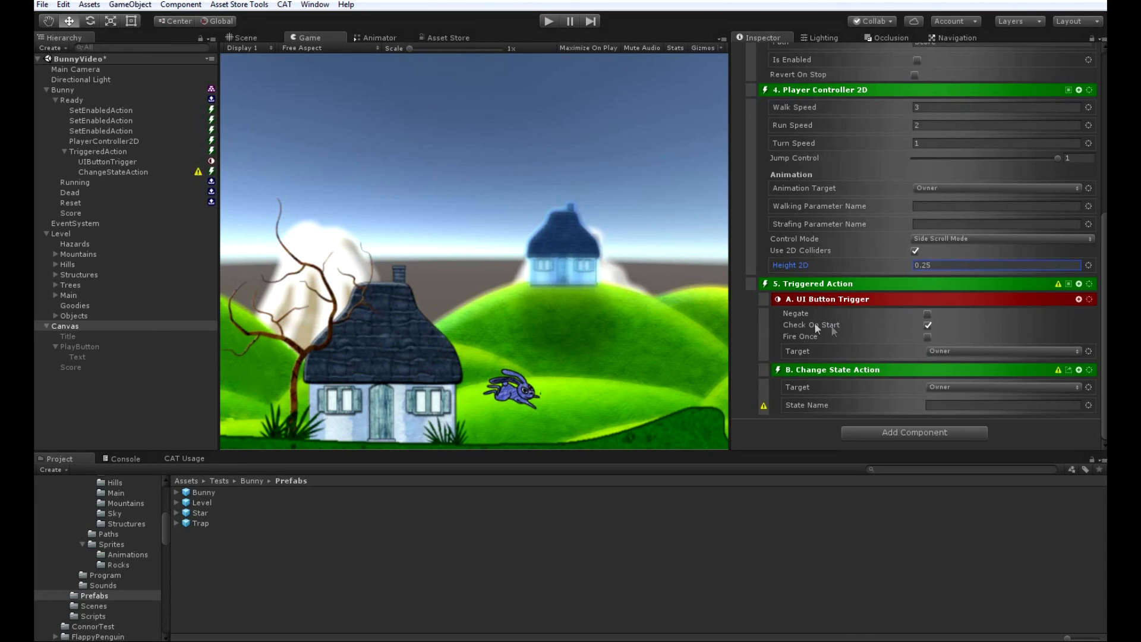
left_click(958, 352)
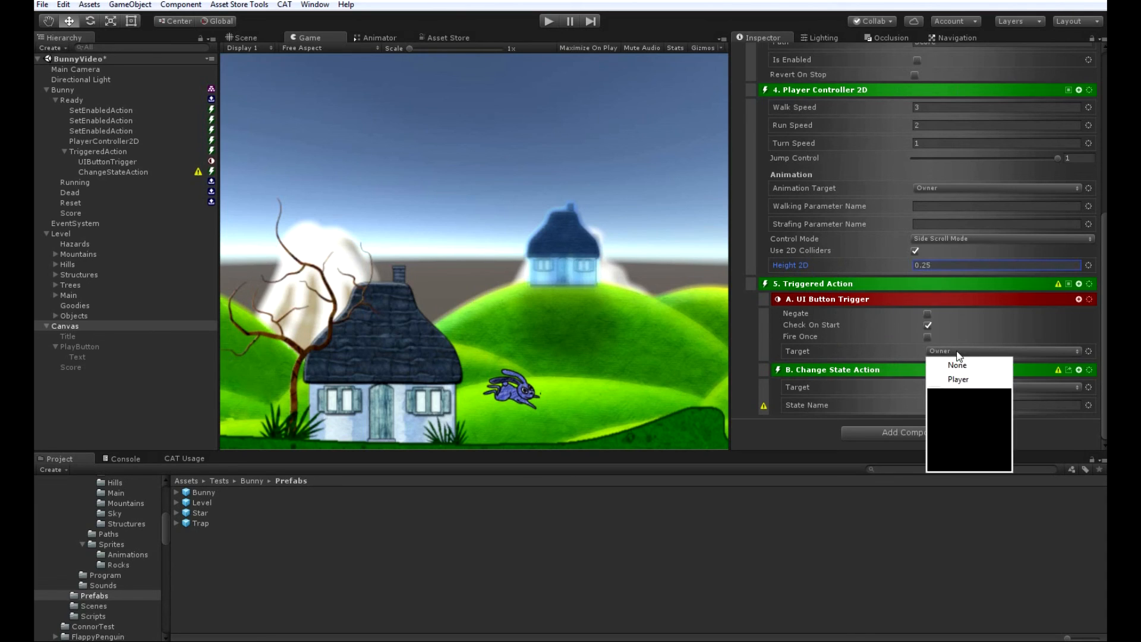
left_click(961, 421)
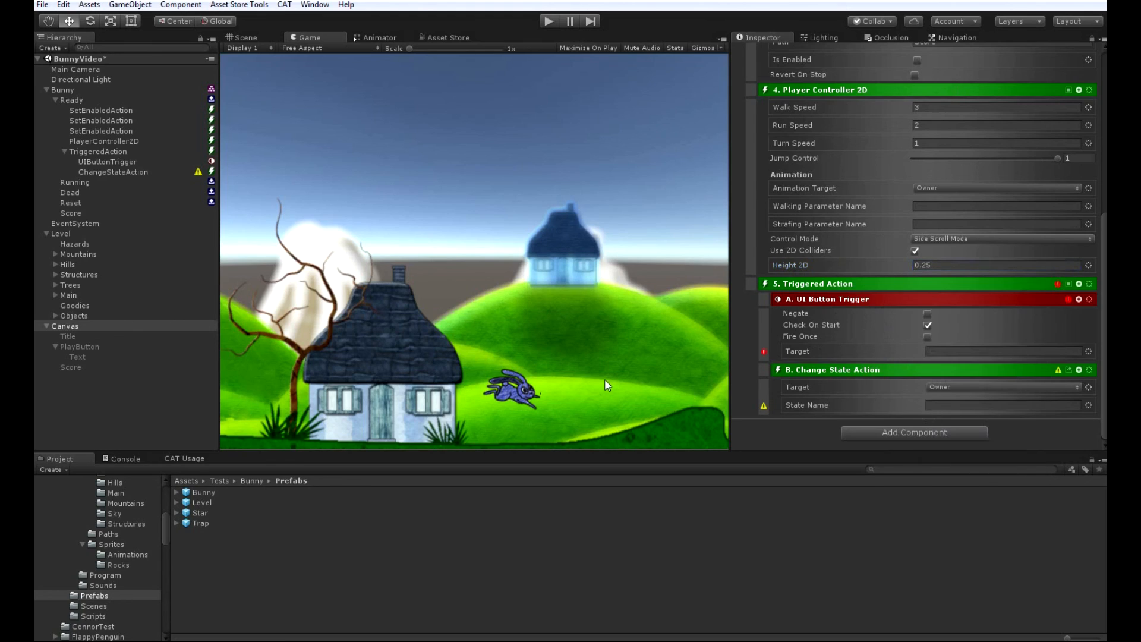
left_click_drag(847, 338, 948, 352)
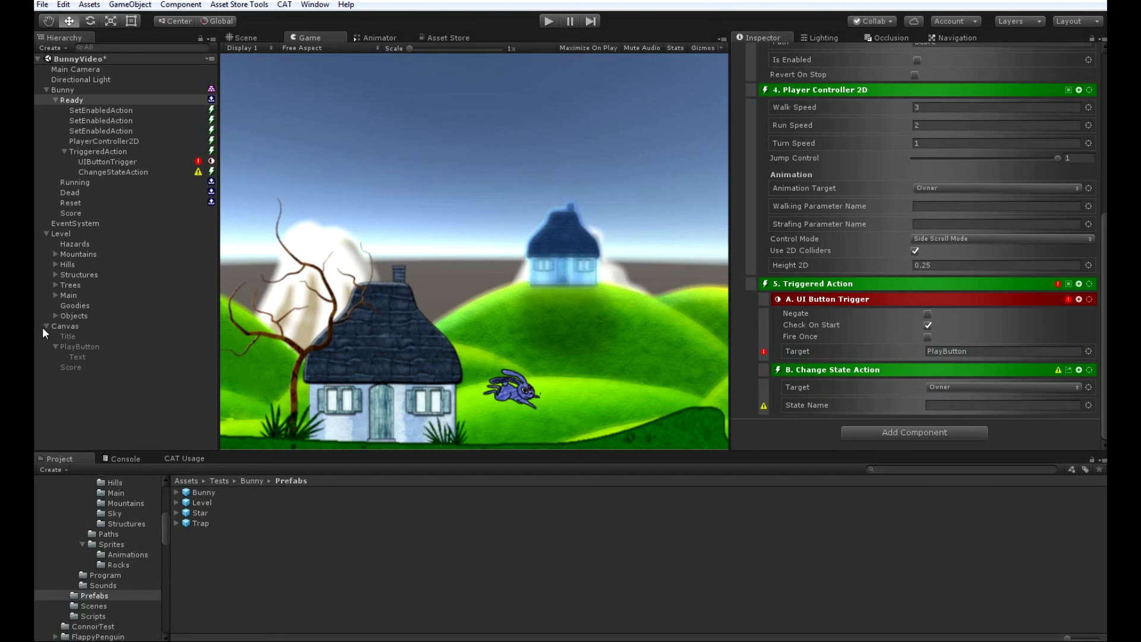
left_click_drag(77, 190, 978, 415)
Check the Triggered Action with its button trigger and state change, both individually and within the Ready state's action list
left_click(137, 169)
left_click(129, 153)
left_click(120, 161)
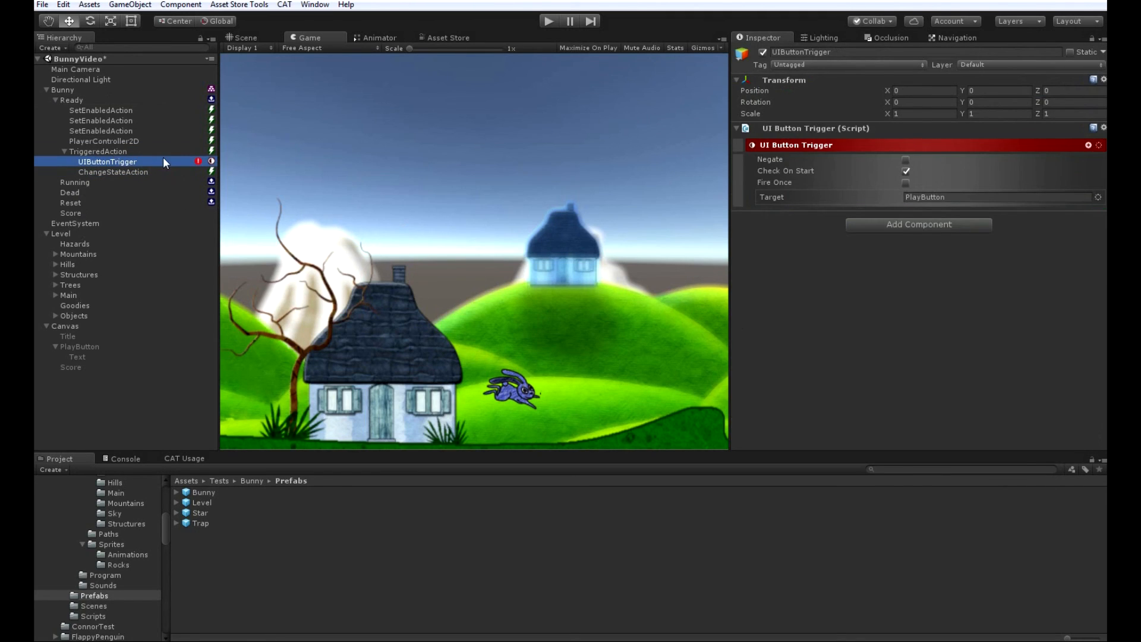
left_click(113, 151)
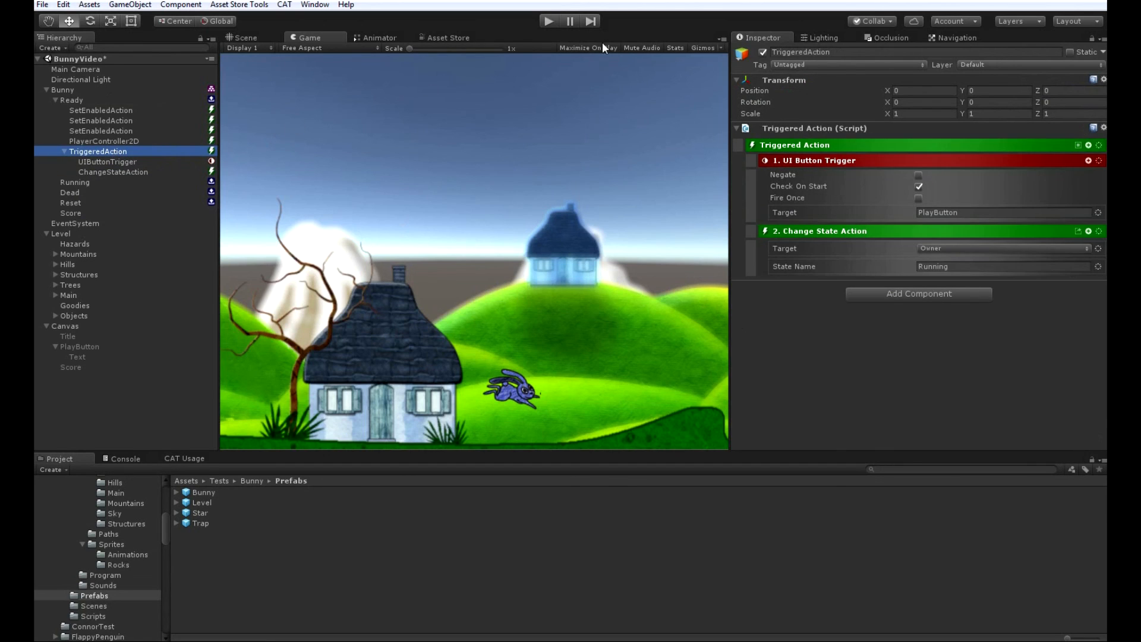
left_click(75, 102)
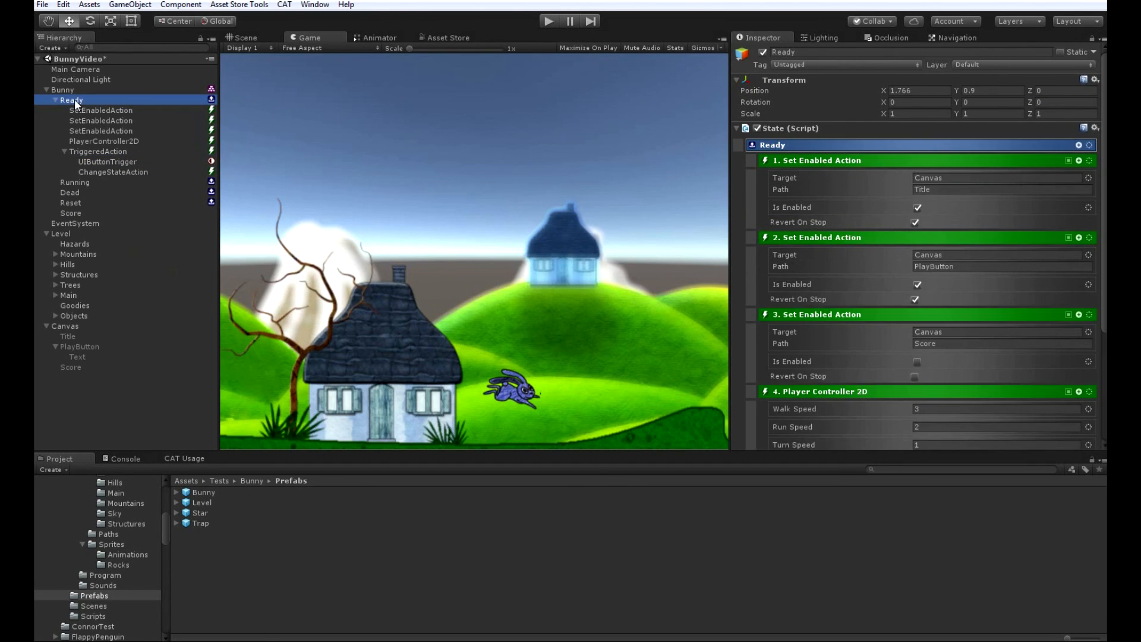
scroll(879, 259, "down", 8)
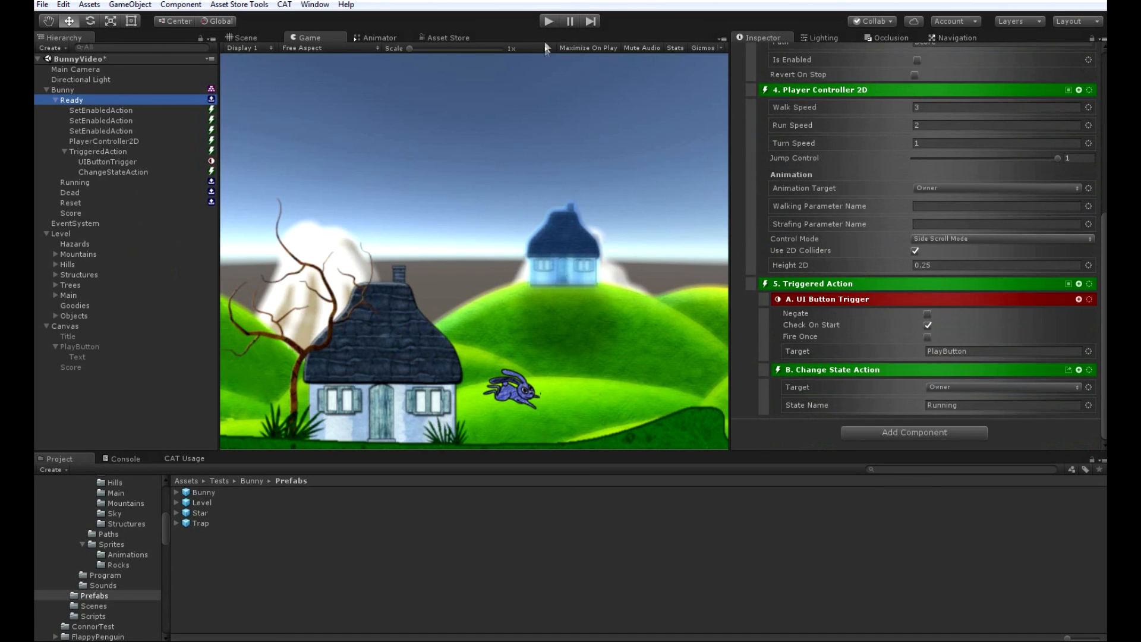
Run the game and use the title screen's PLAY button to test the change from Ready to Running
left_click(549, 22)
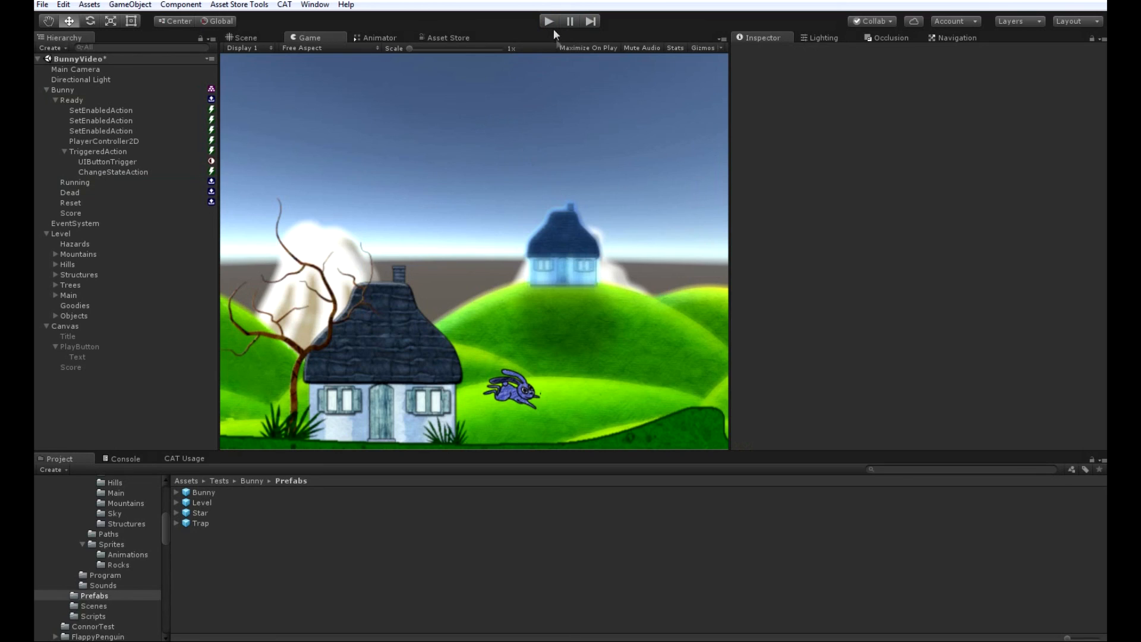
left_click(551, 21)
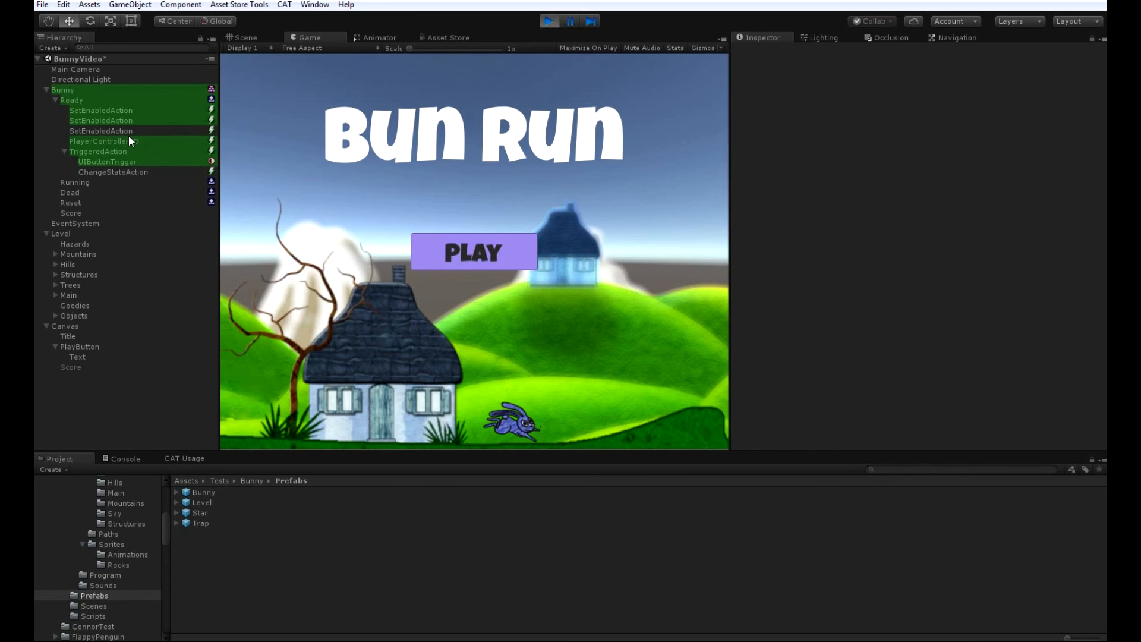
left_click(474, 255)
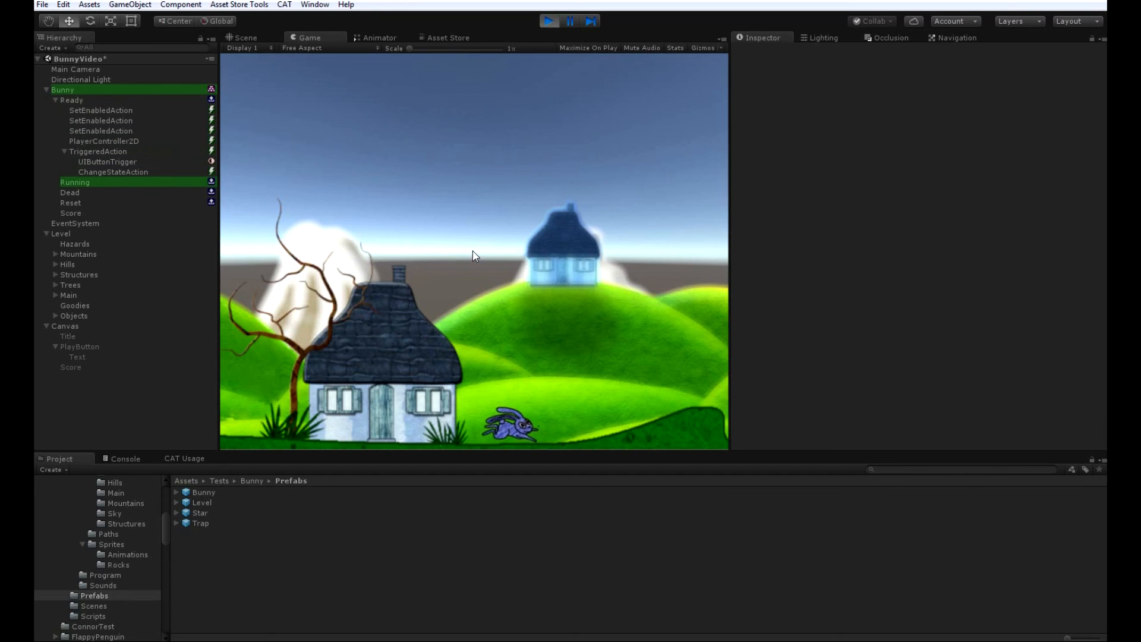